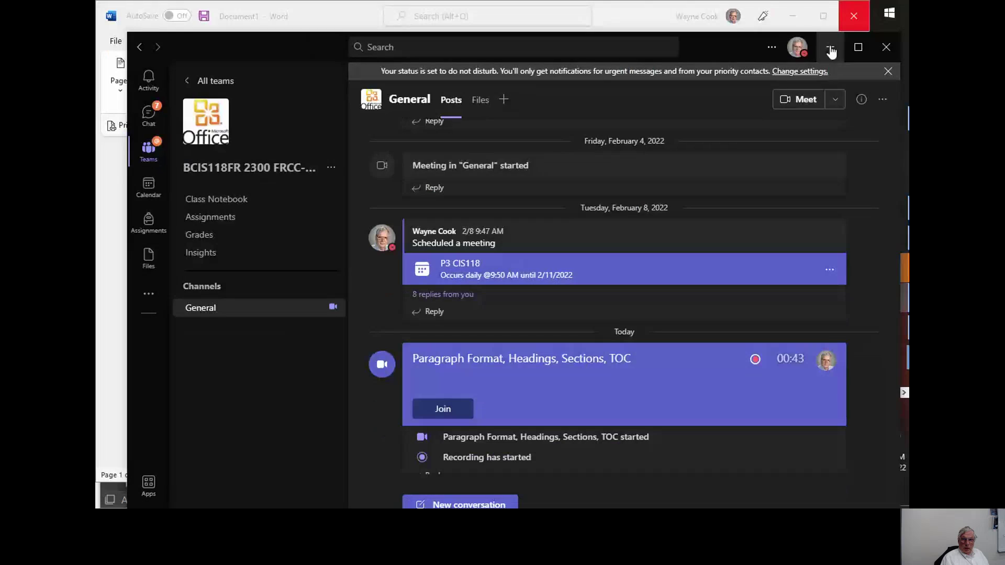
Hide the Teams meeting window and select the whole Bremen Town Musicians story from its title down
left_click(830, 48)
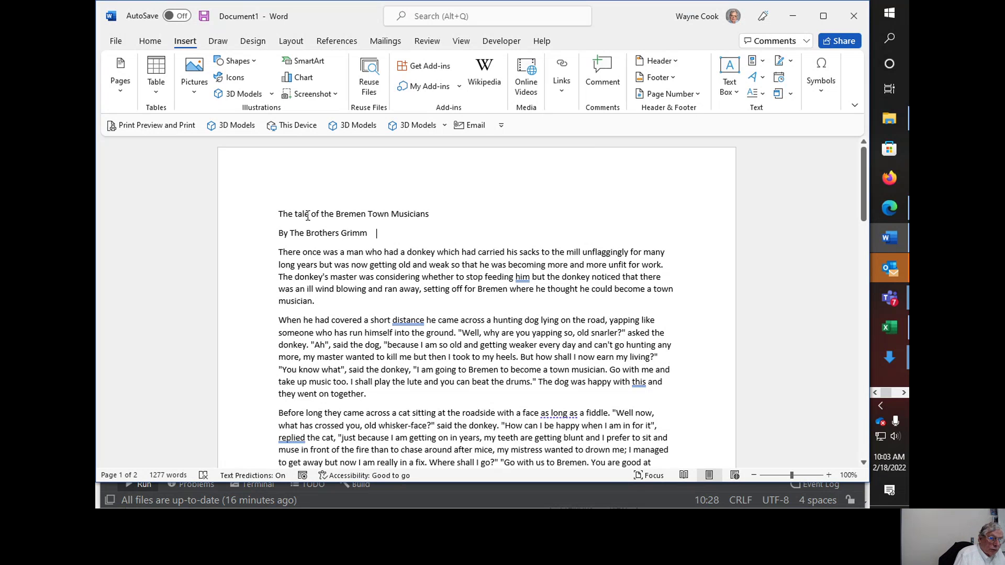
left_click_drag(279, 215, 514, 277)
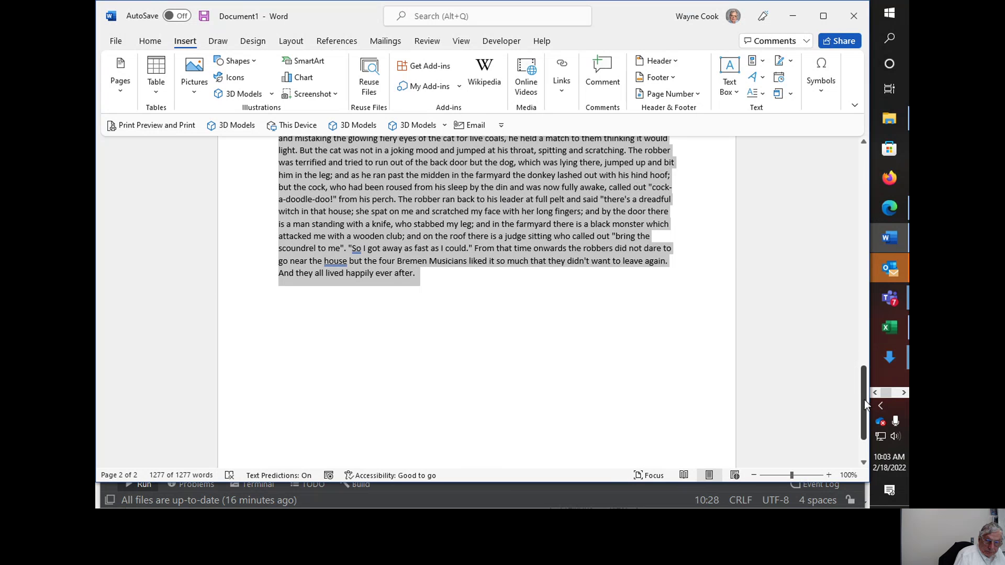
left_click_drag(864, 400, 831, 171)
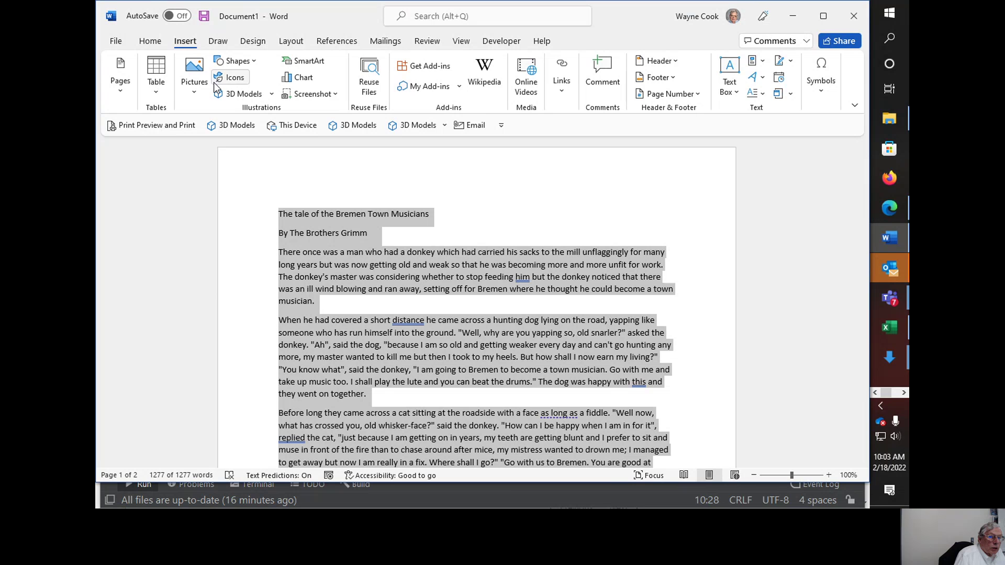
Open the Paragraph dialog for the selected story from the Home tab
left_click(427, 42)
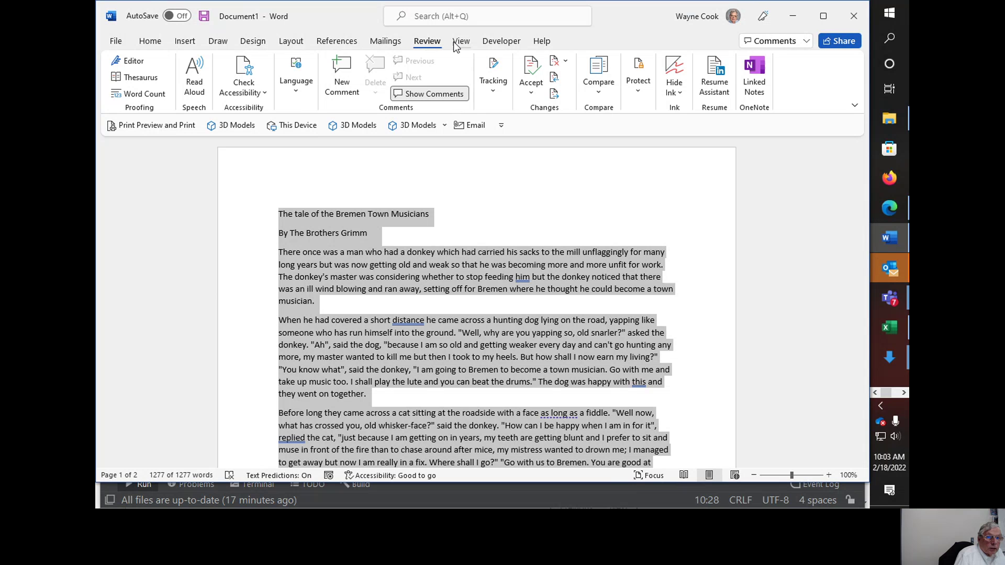
left_click(331, 41)
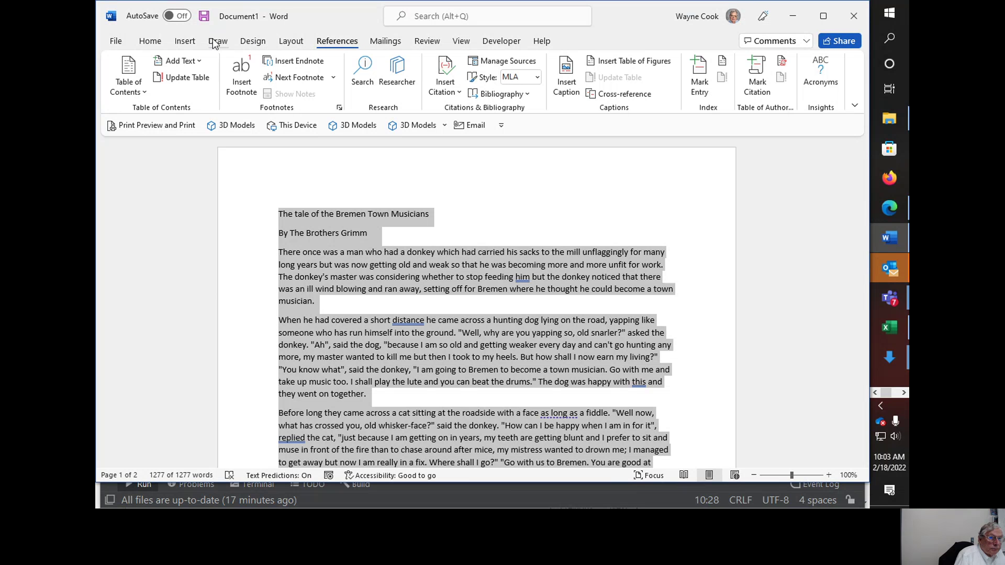
left_click(150, 42)
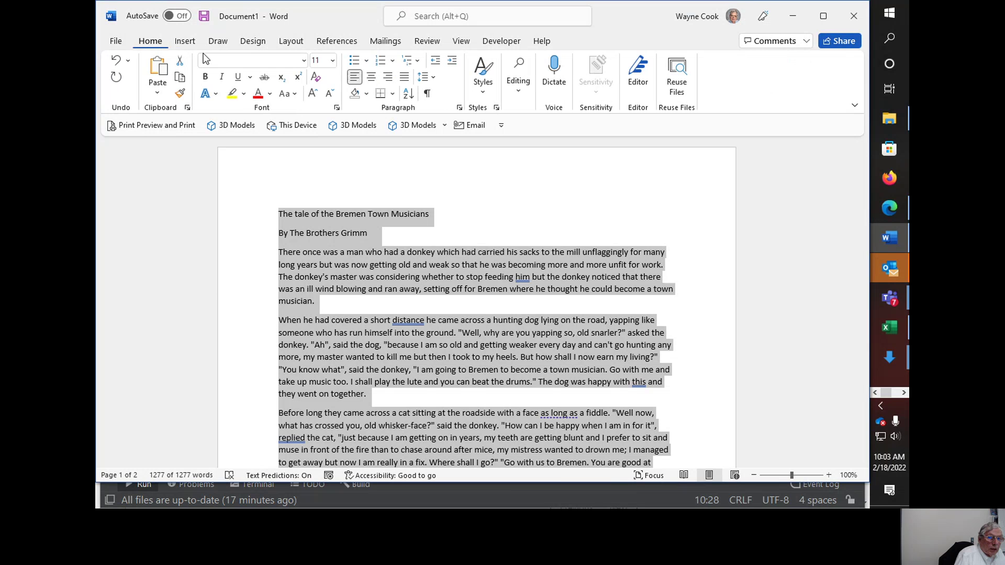
left_click(459, 108)
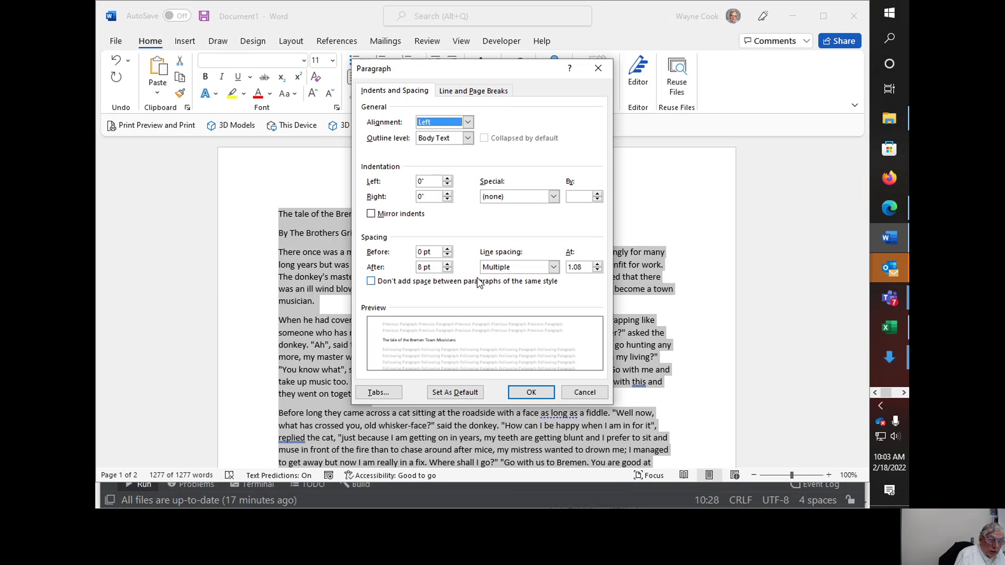
Apply Double line spacing, 0 pt after, and a 0.5" first-line indent to the story
left_click(447, 271)
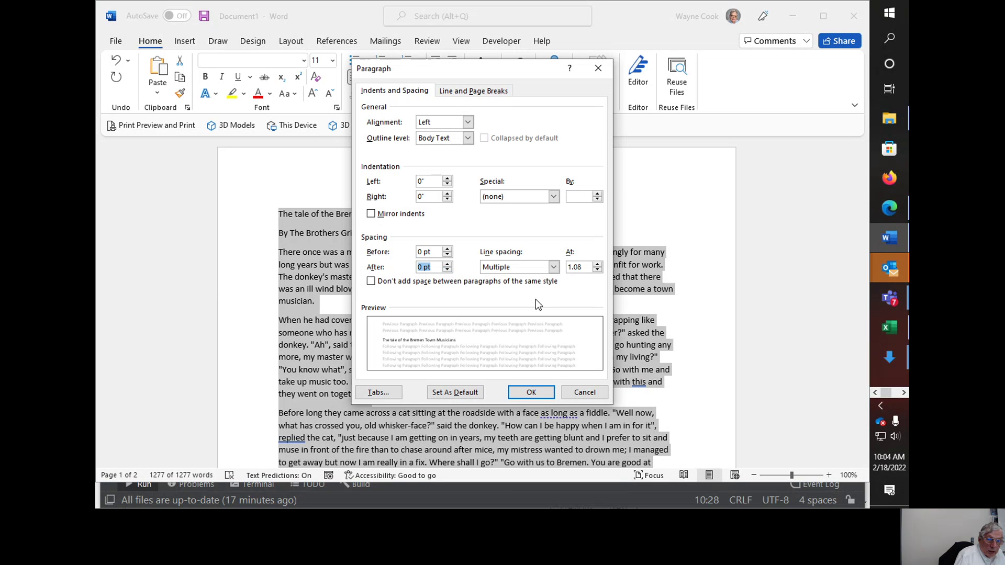
left_click(554, 268)
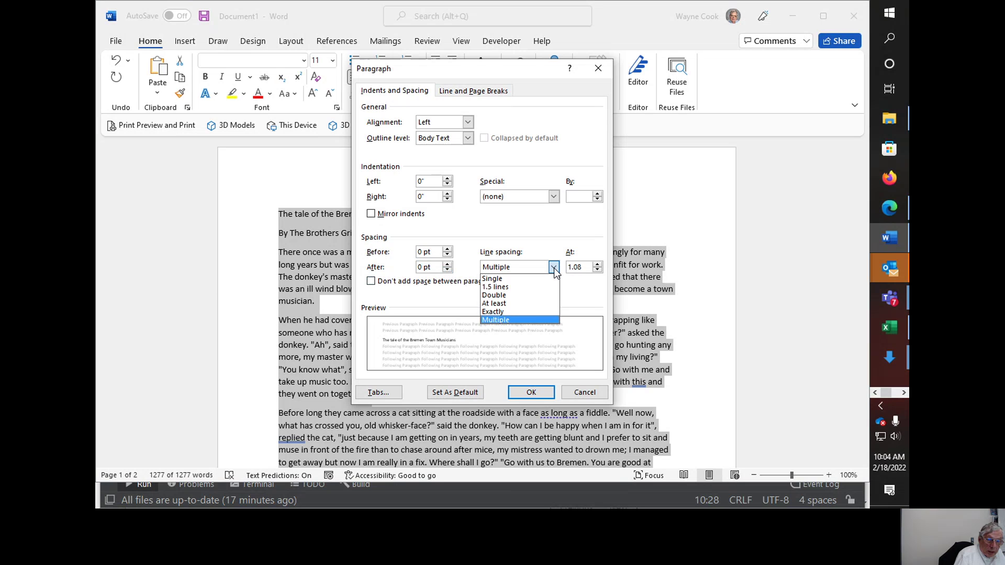
left_click(526, 296)
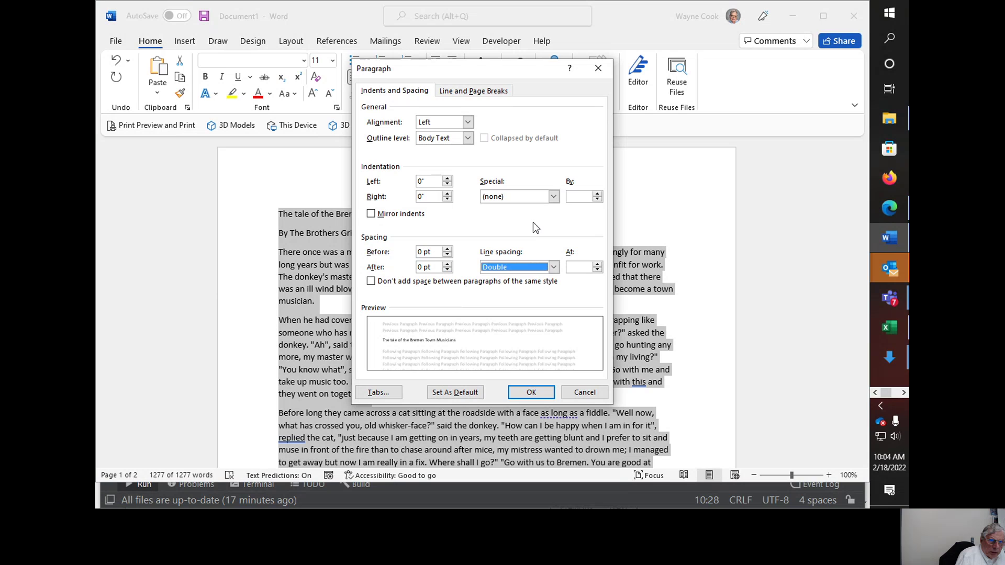
left_click(554, 197)
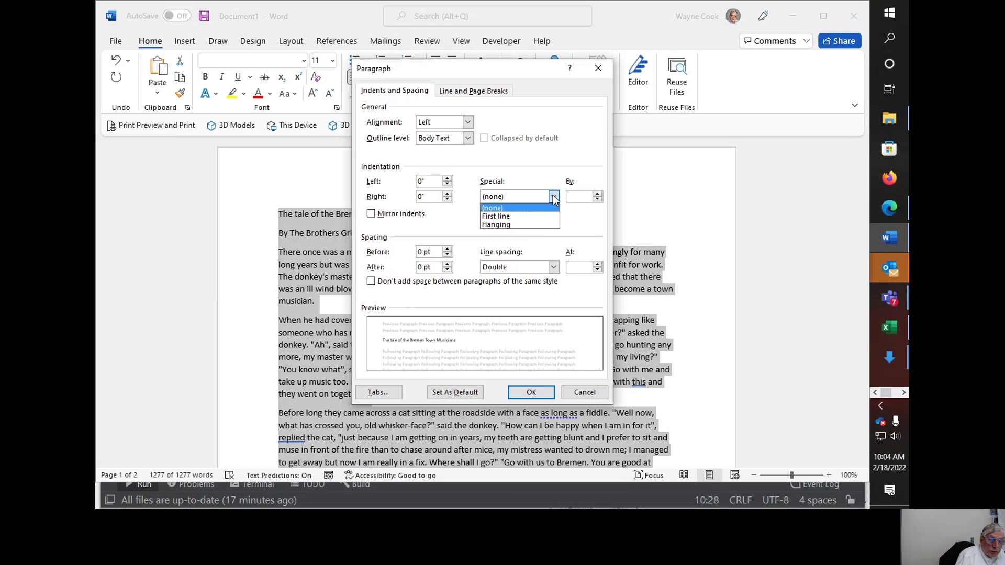
left_click(538, 218)
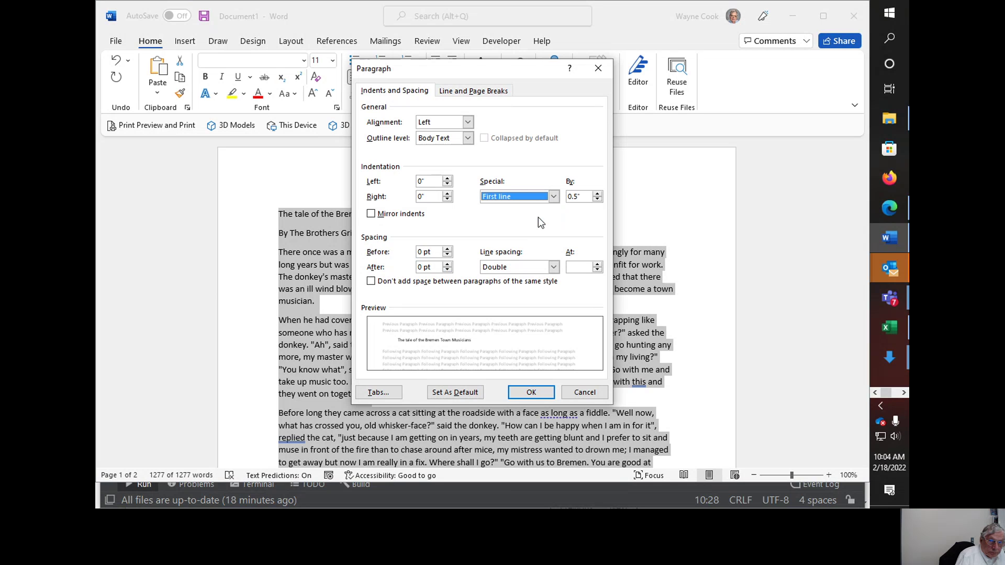
left_click(534, 394)
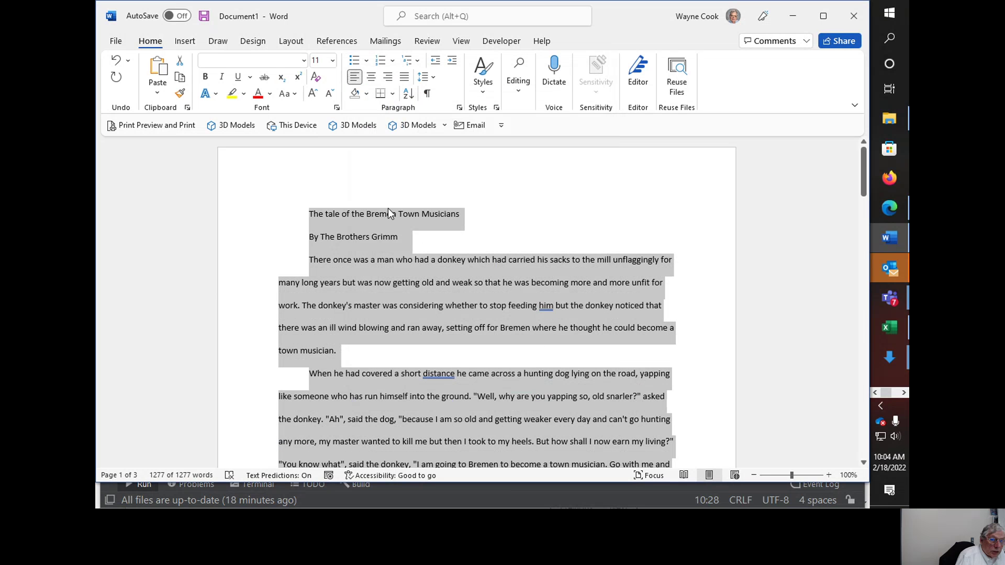
left_click(318, 213)
Set the title and byline to no first-line indent (none) and center both lines
left_click_drag(309, 212, 406, 235)
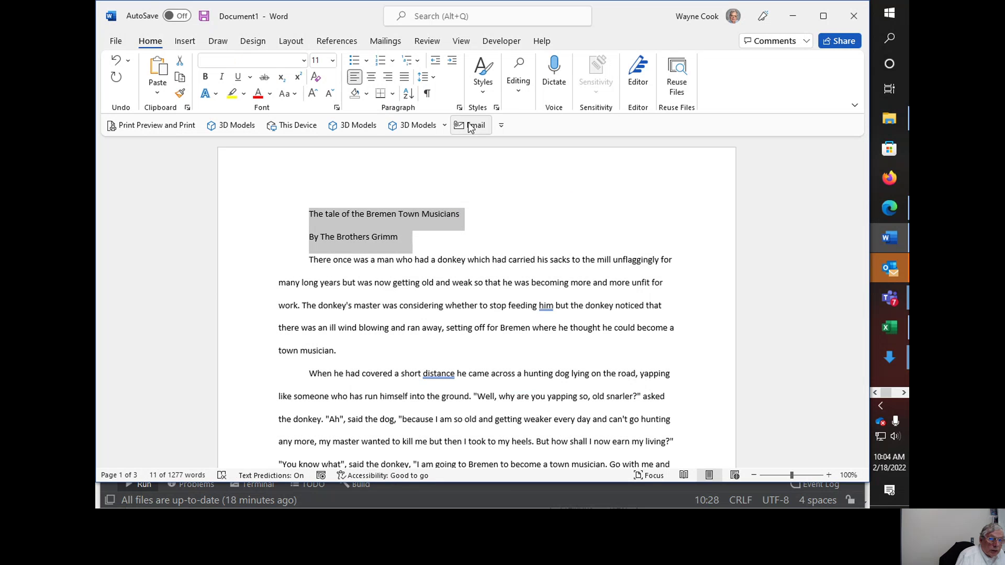
left_click(460, 108)
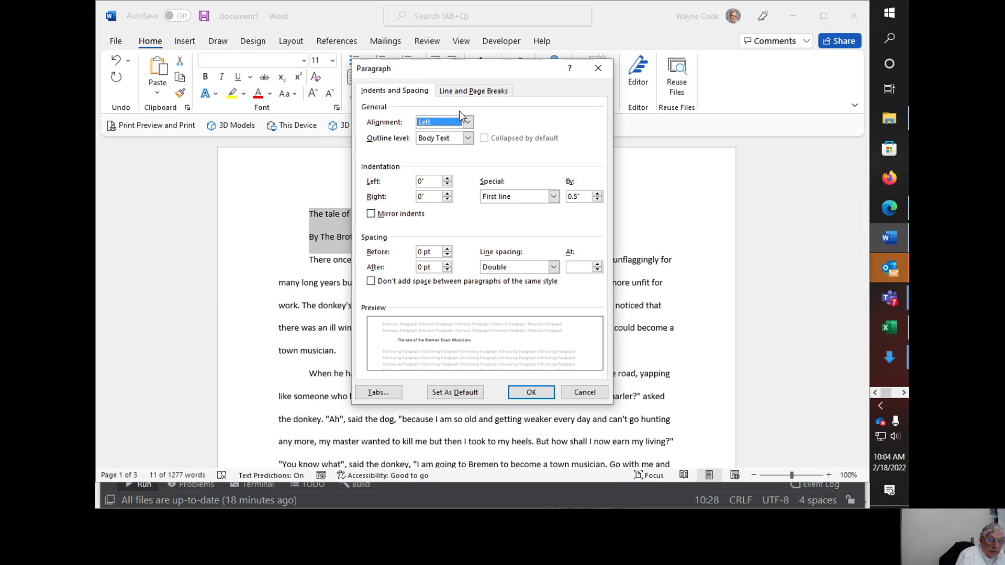
left_click(554, 195)
left_click(527, 209)
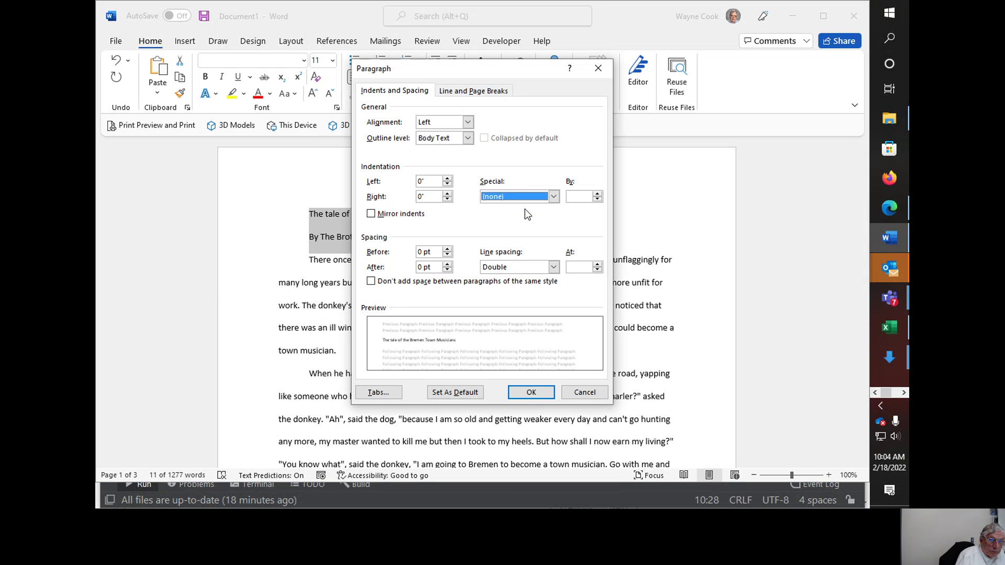
left_click(524, 399)
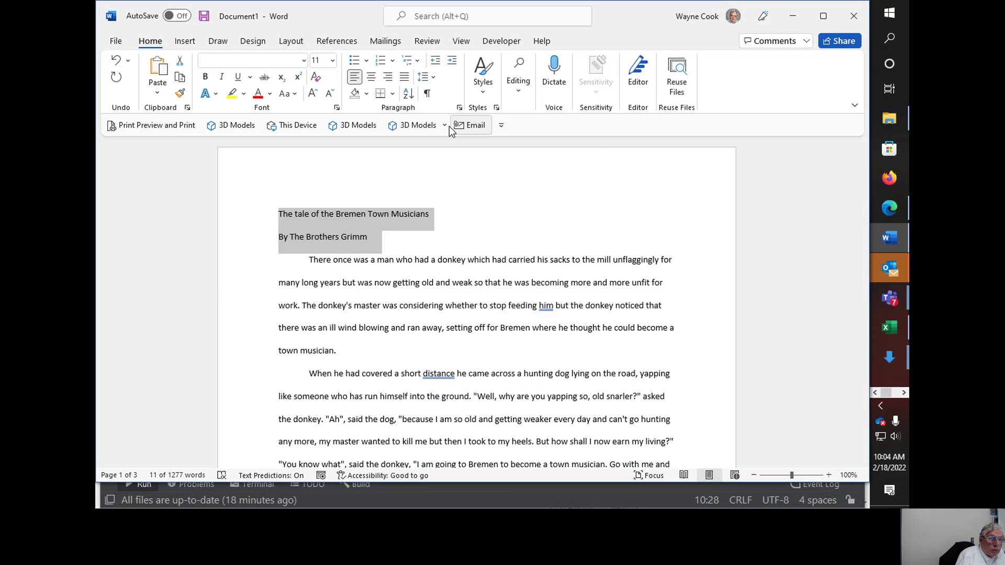
left_click(373, 78)
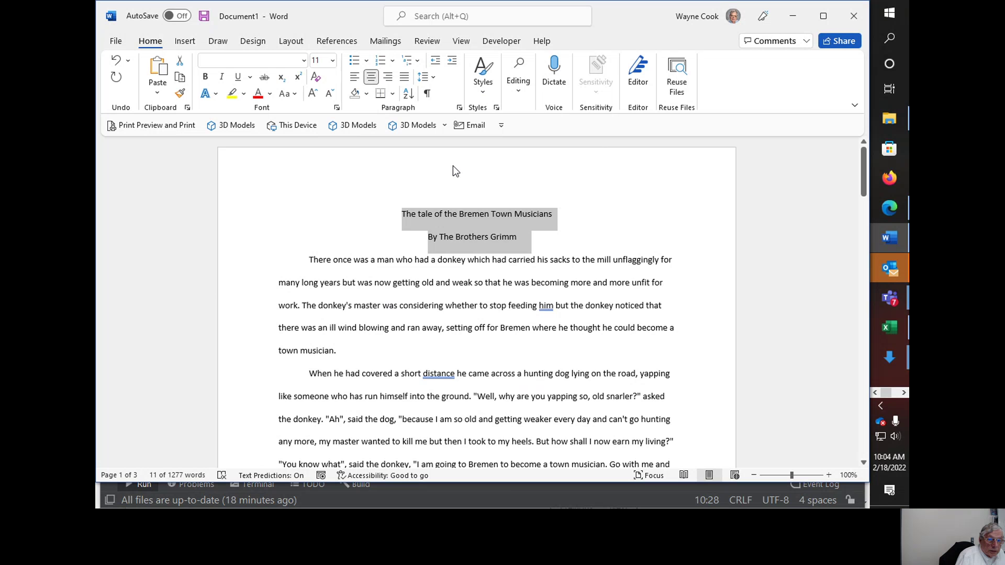
Scroll through the three-page story and place the cursor before its first word
scroll(482, 168, "down", 4)
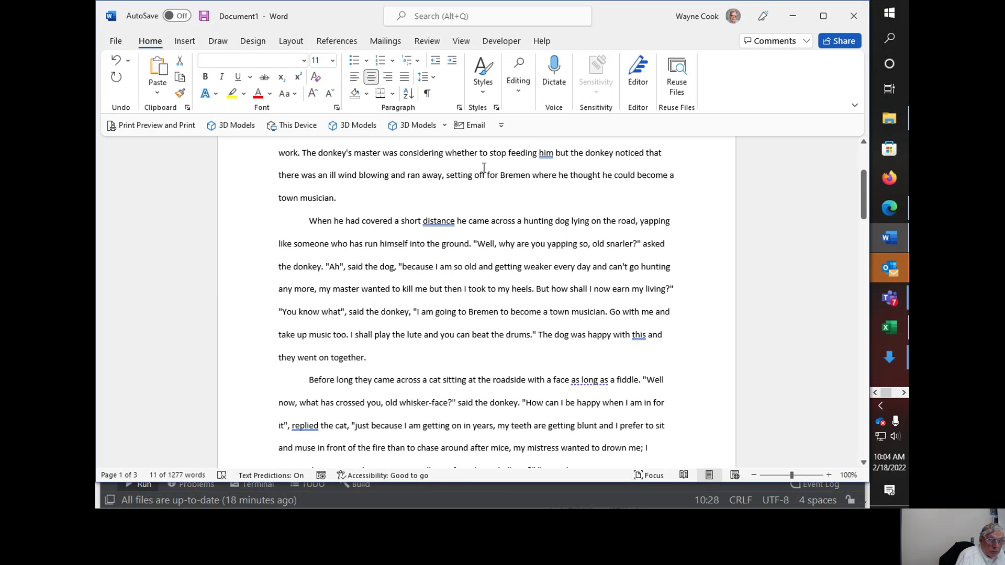
scroll(490, 186, "down", 3)
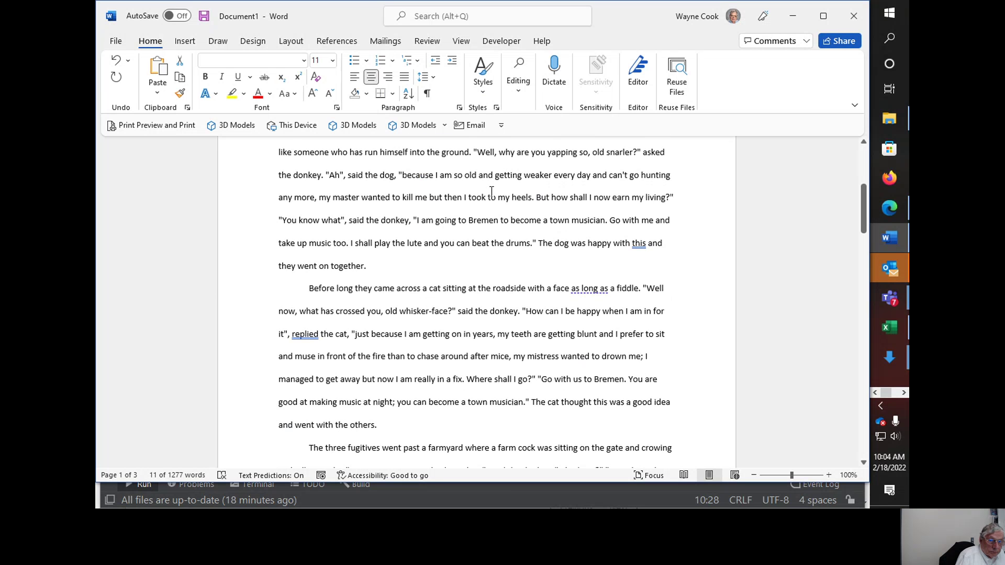
scroll(490, 190, "down", 3)
scroll(489, 190, "down", 8)
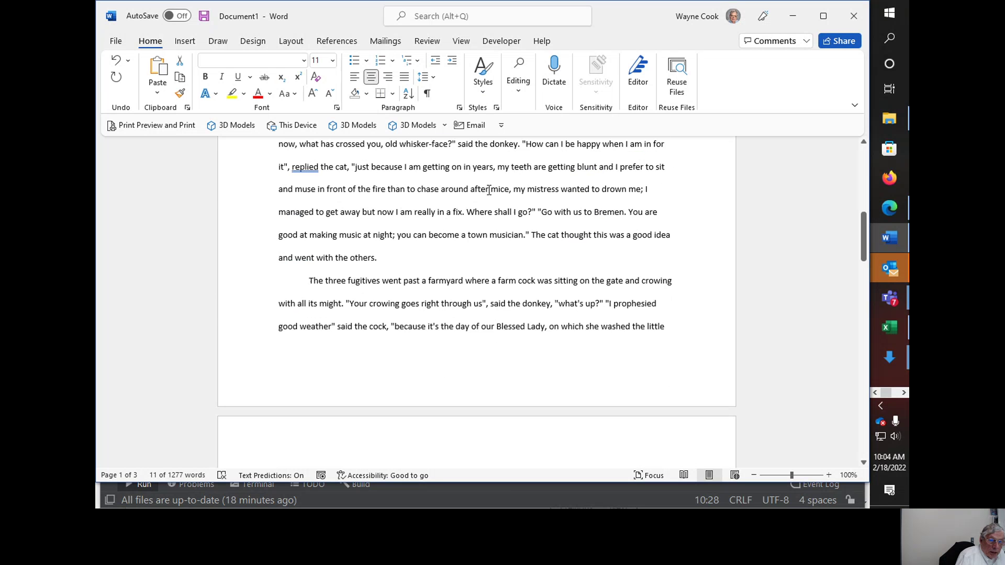
scroll(489, 190, "down", 7)
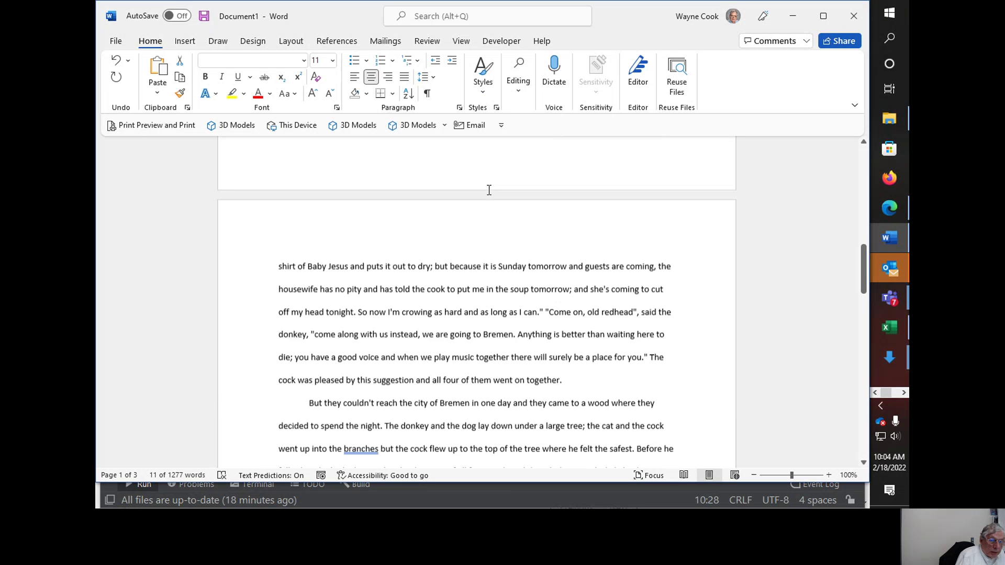
scroll(489, 190, "down", 3)
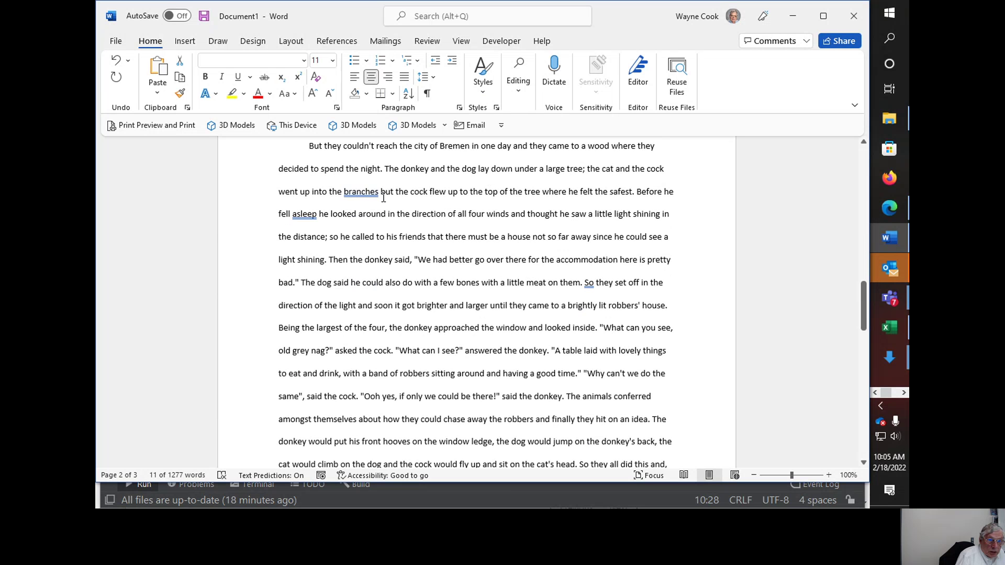
scroll(425, 197, "down", 5)
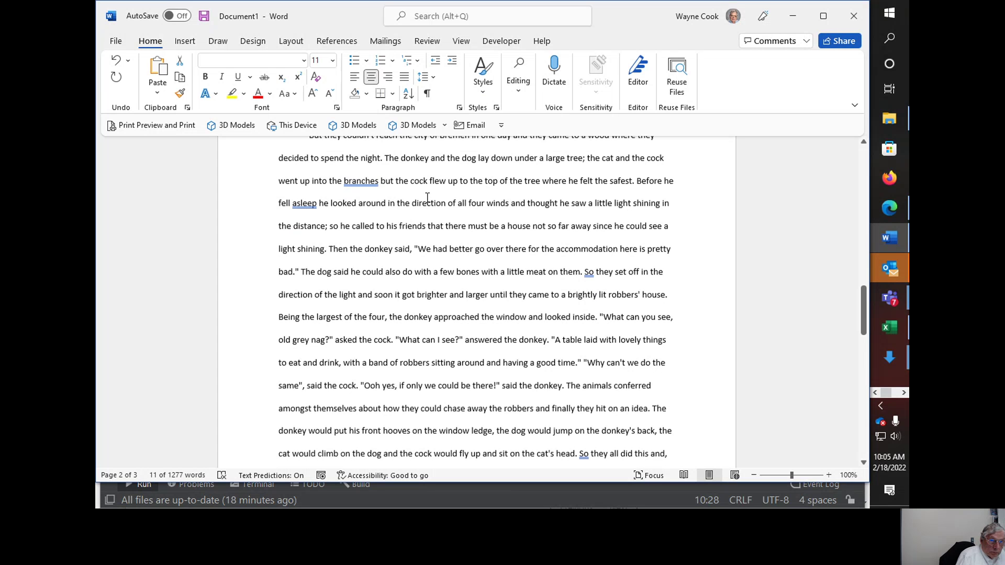
scroll(427, 199, "down", 8)
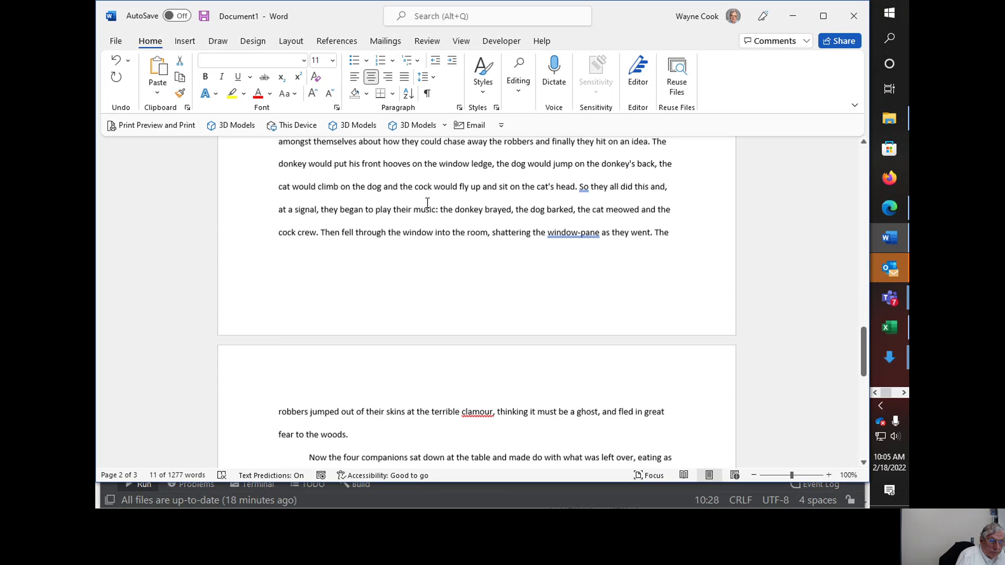
scroll(427, 203, "down", 3)
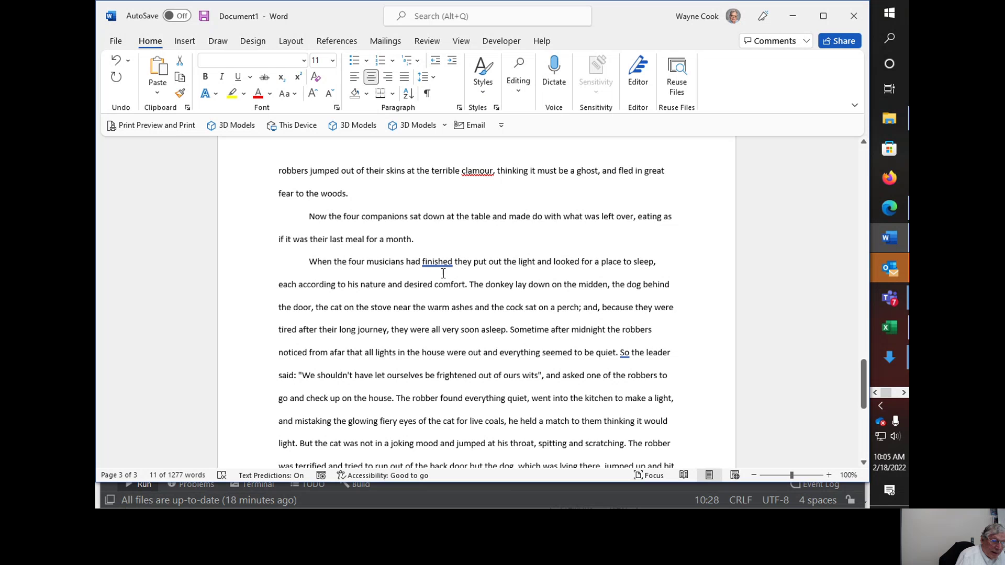
scroll(444, 274, "down", 9)
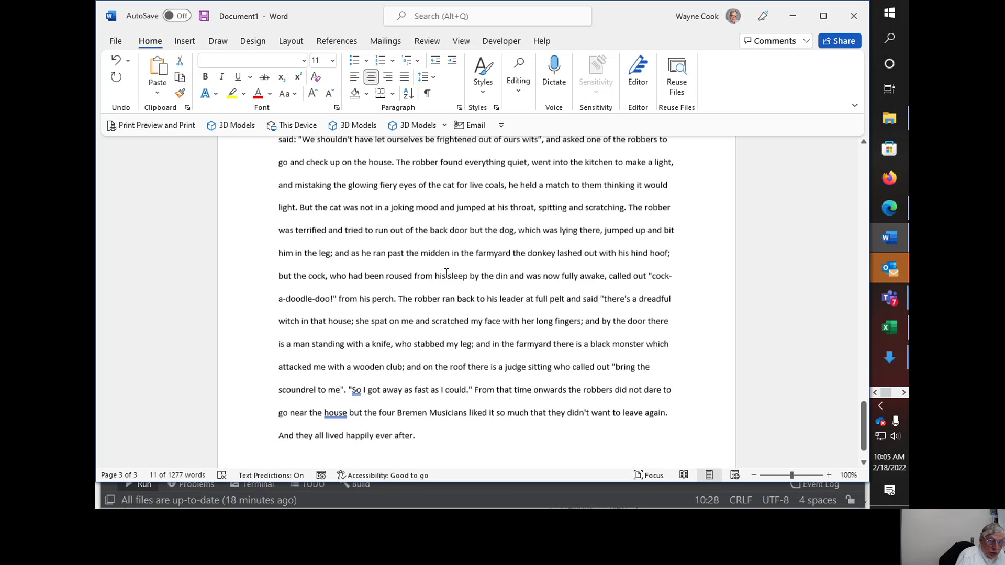
scroll(446, 274, "down", 1)
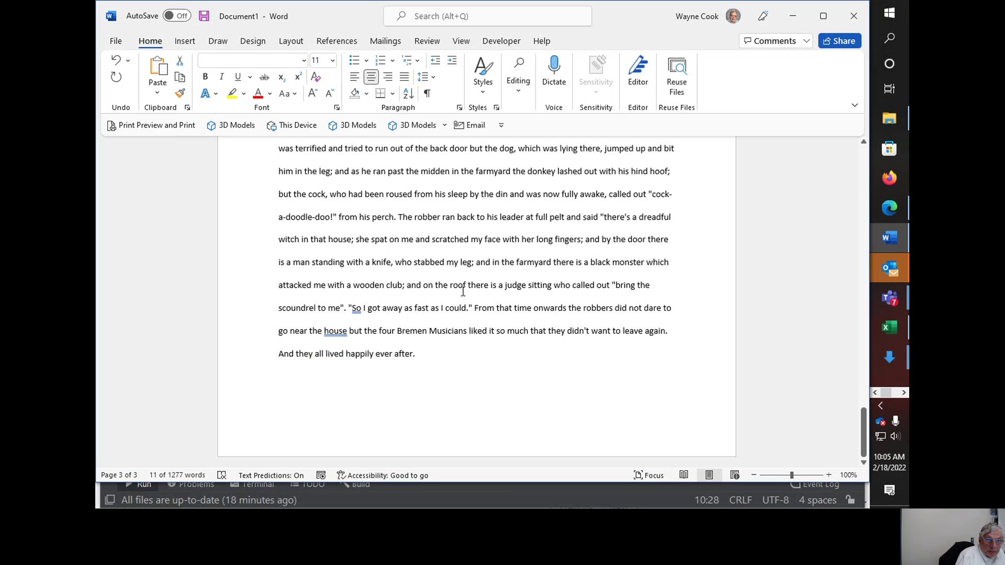
scroll(461, 285, "up", 14)
scroll(461, 277, "up", 20)
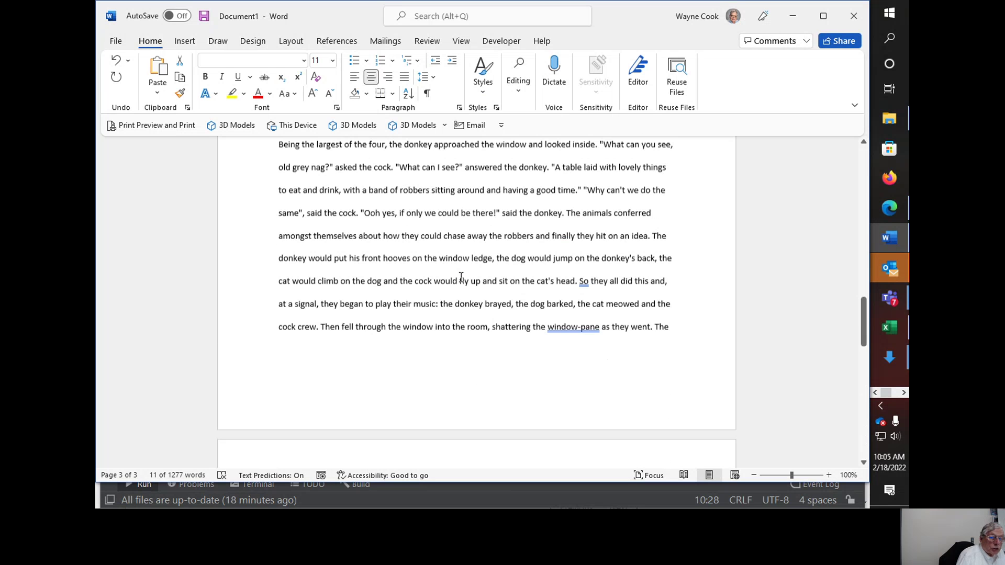
scroll(473, 273, "up", 20)
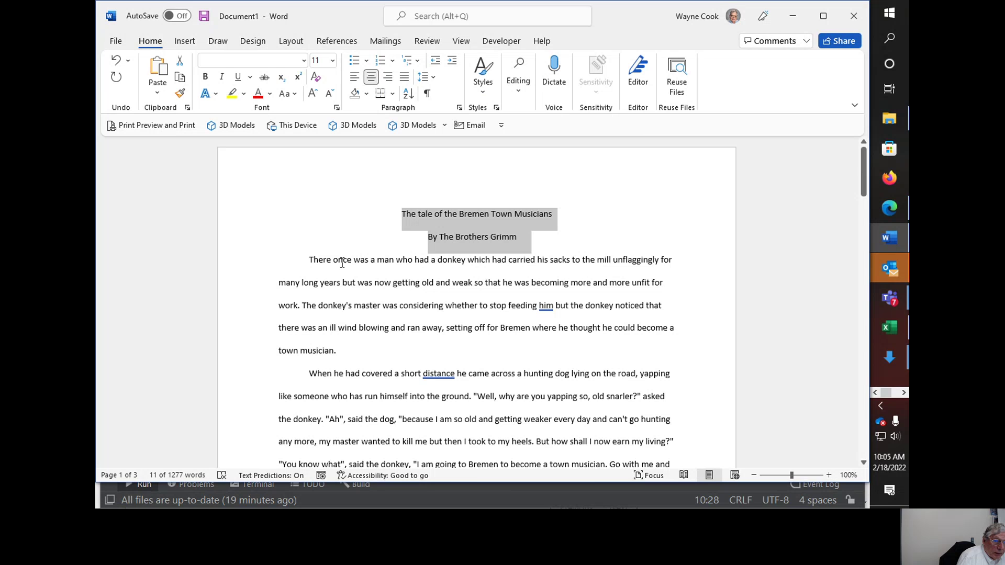
left_click(310, 259)
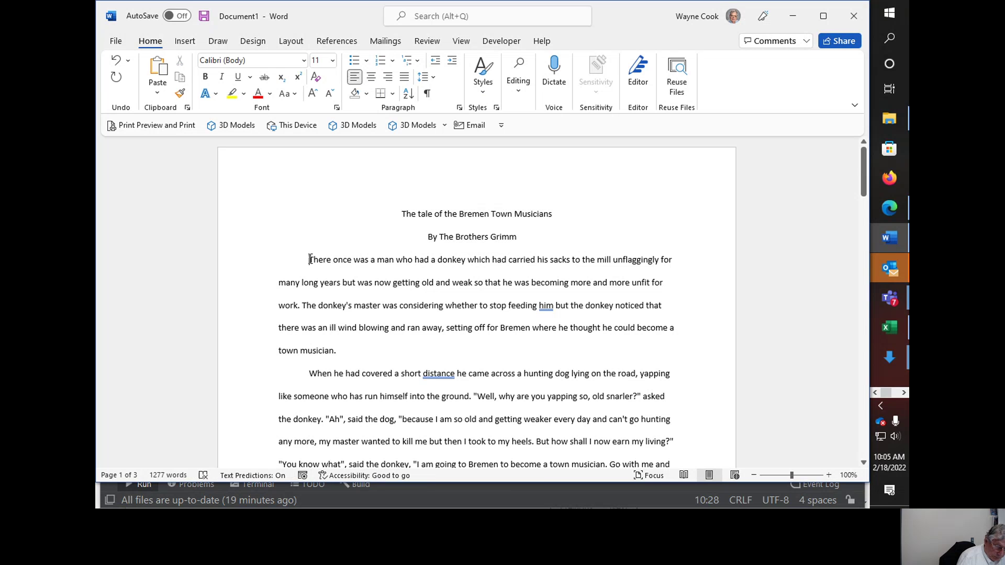
Insert a Heading 2 line reading 'Donkey' above the first paragraph
key("Return")
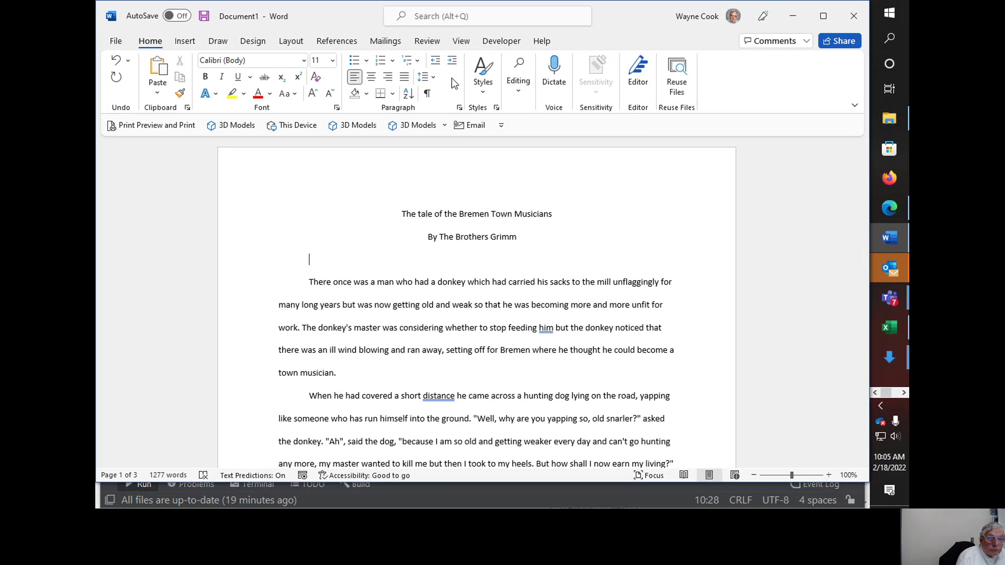
left_click(495, 108)
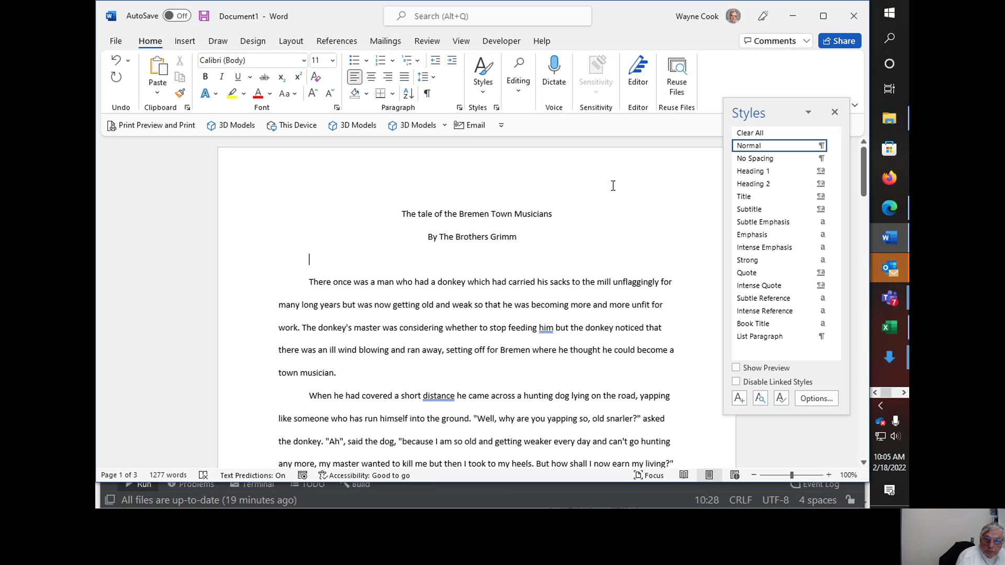
left_click(759, 188)
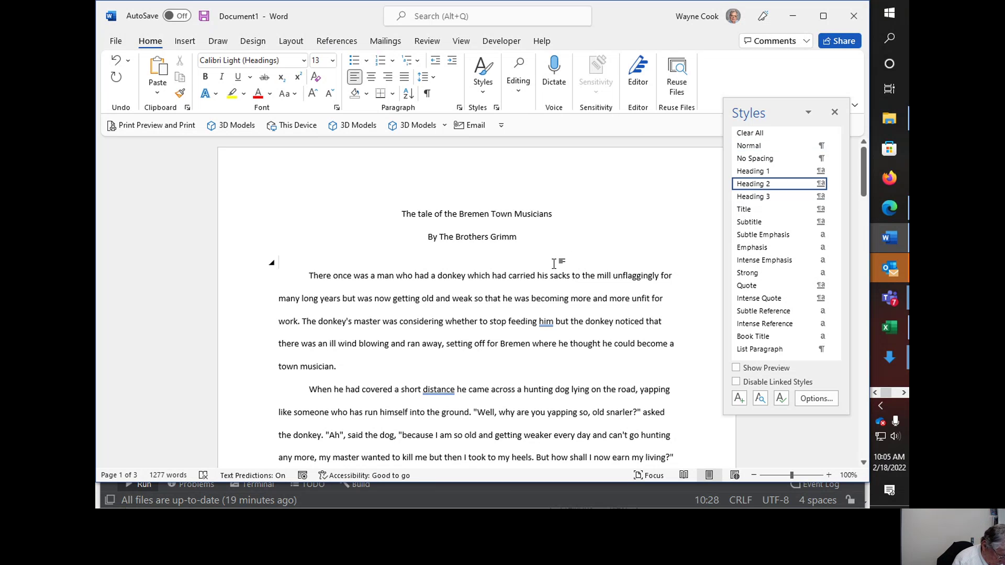
type("Donke")
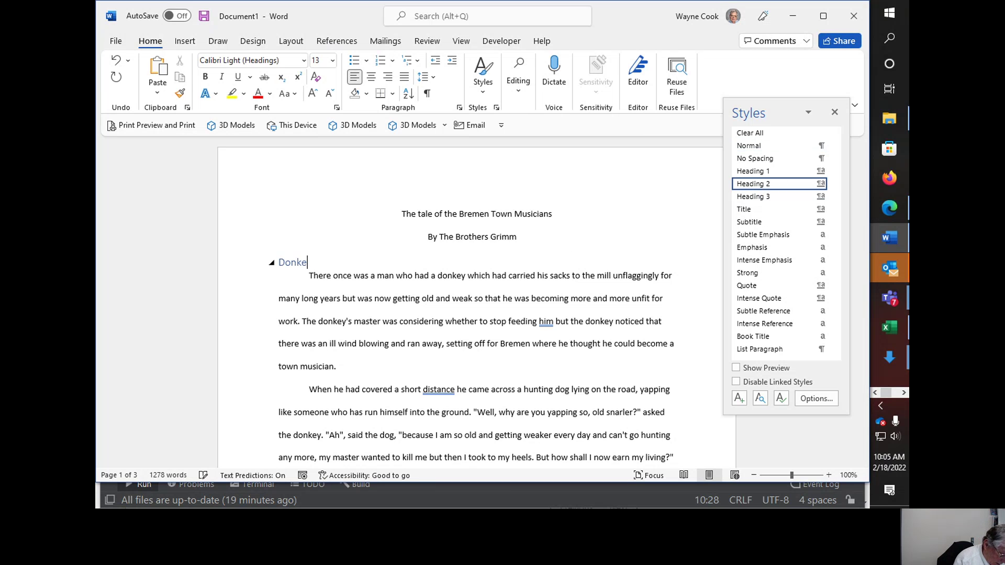
type("y")
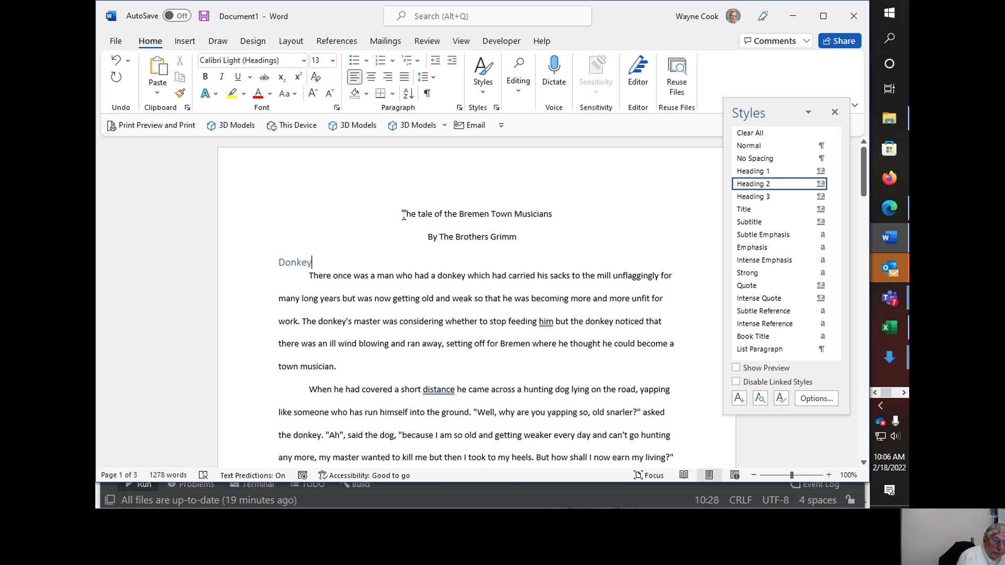
Reset the title line 'The tale of the Bremen Town Musicians' to Normal style
left_click_drag(403, 215, 551, 209)
key("ctrl+shift+n")
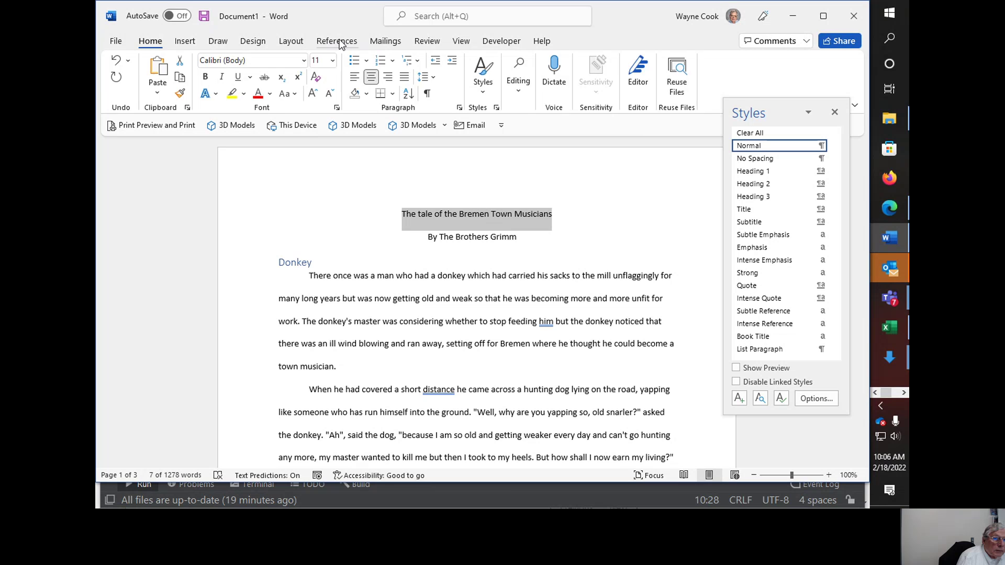
left_click(339, 43)
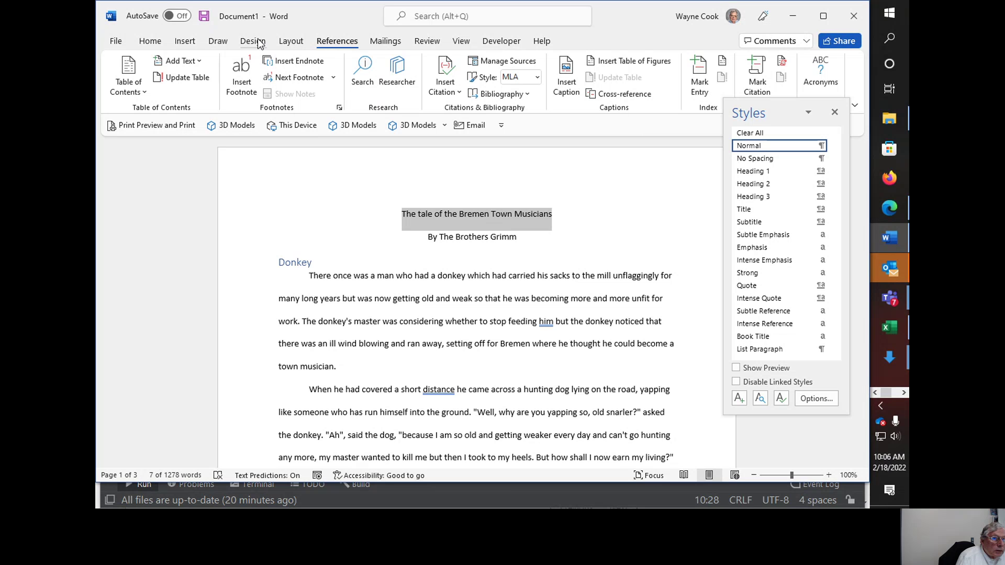
Look over the Layout and Design tabs, then go to the File backstage Home page
left_click(285, 44)
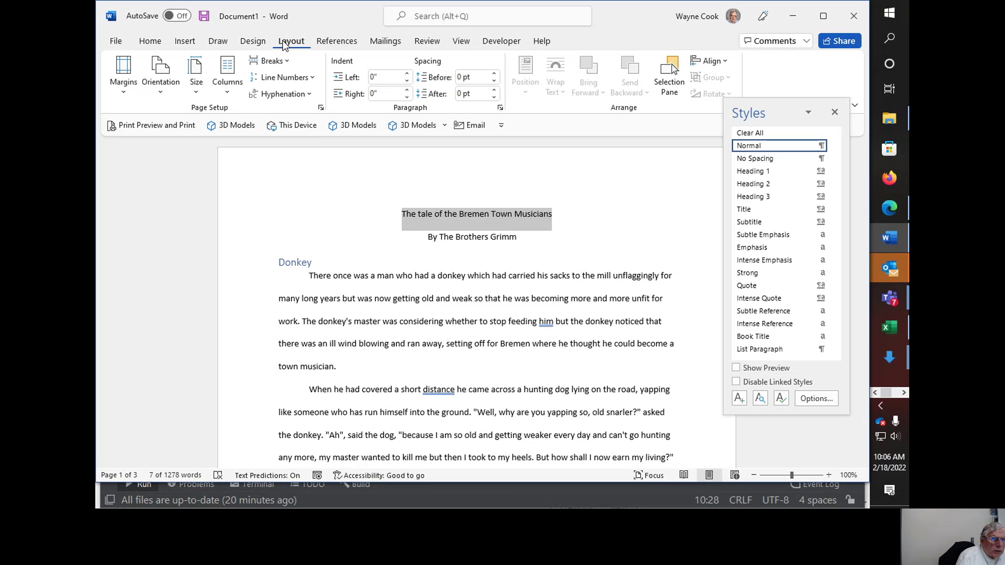
left_click(252, 45)
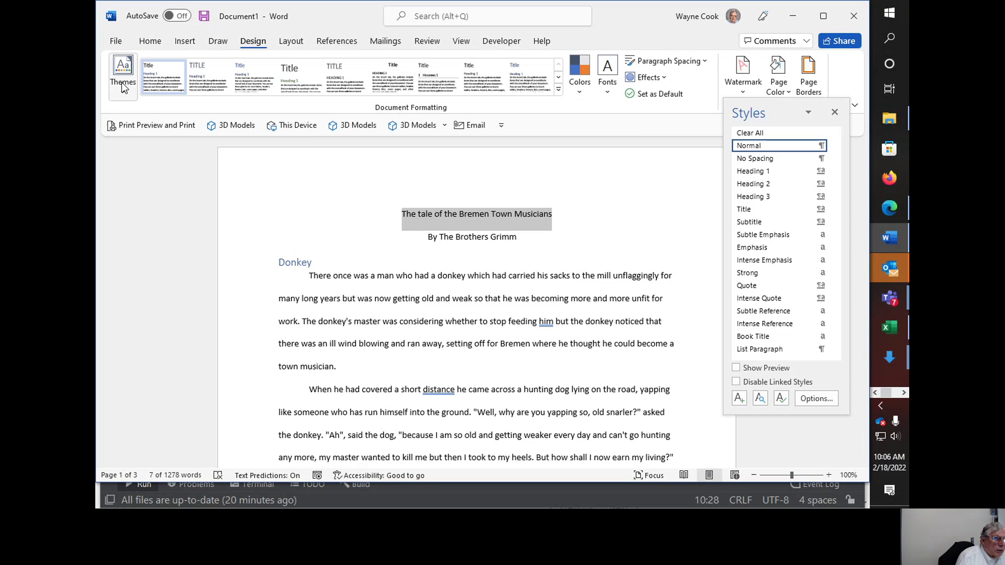
left_click(116, 41)
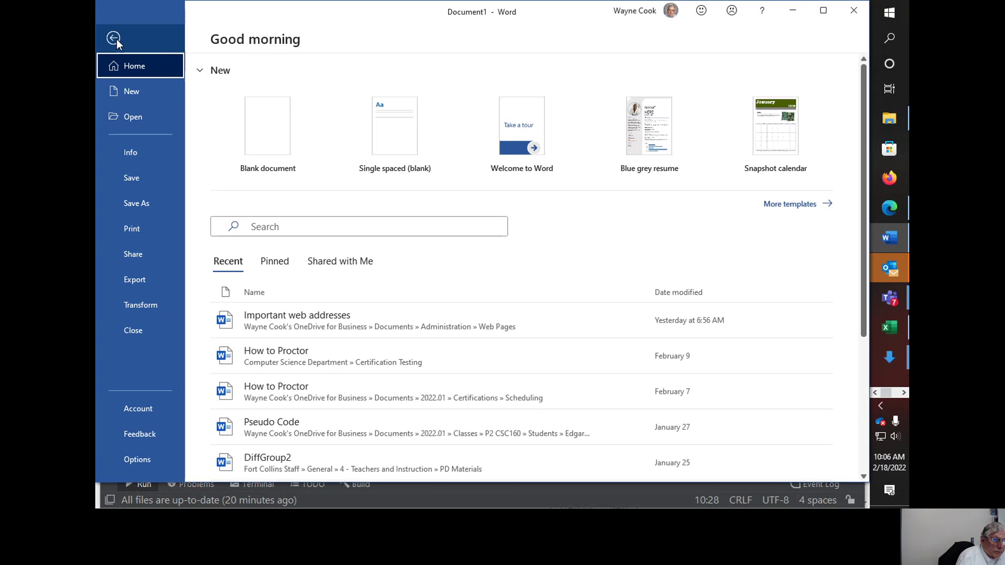
On the Info page, paste the story title into the Title property
left_click(148, 152)
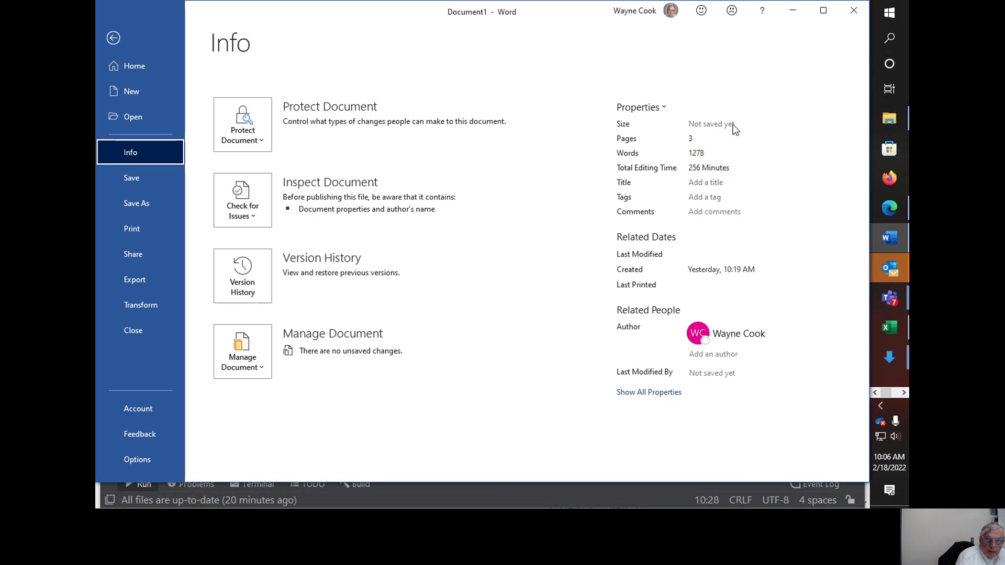
left_click(701, 184)
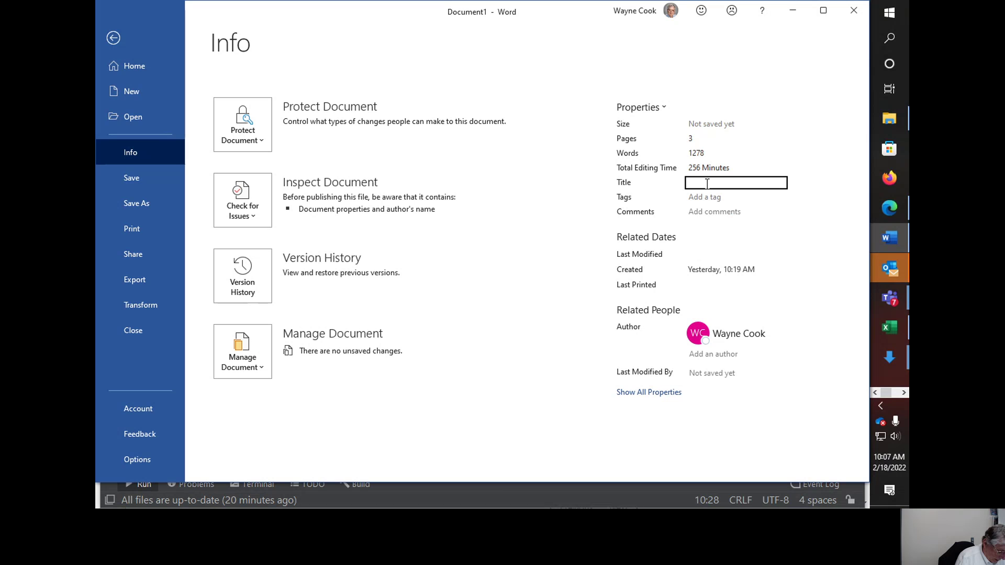
type("the Bremen Town Musicians")
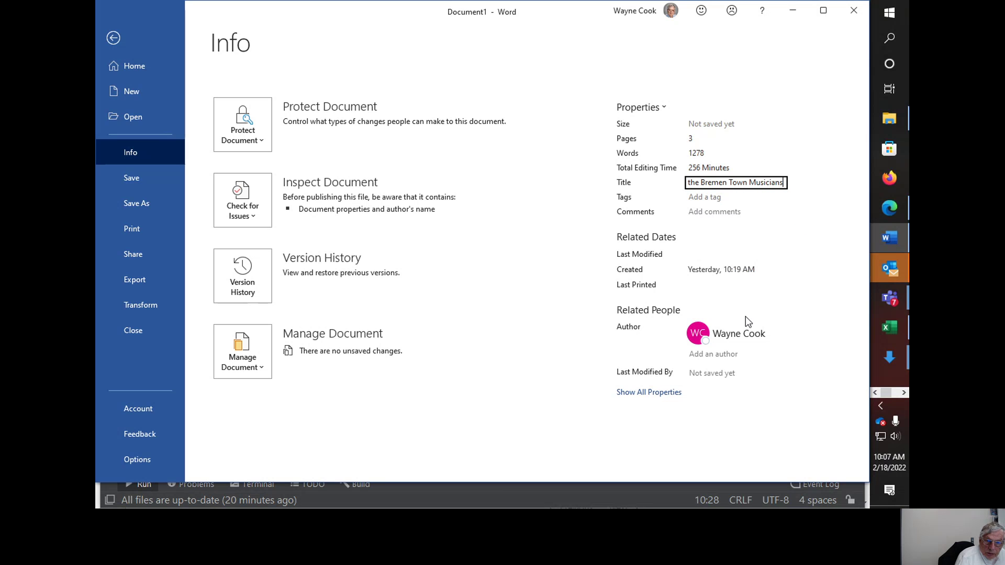
Add 'The' as a second author and view its contact card
left_click(697, 354)
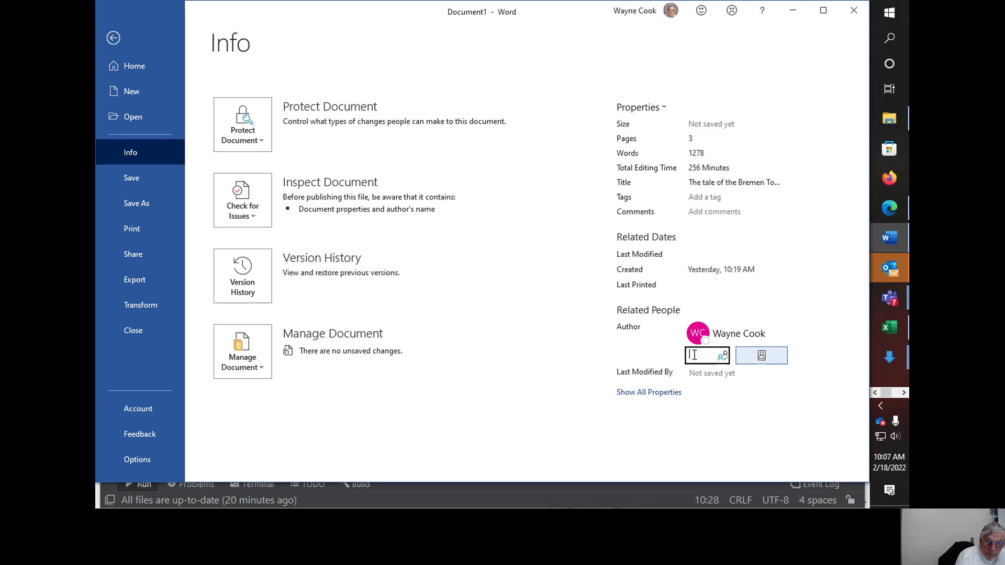
type("T")
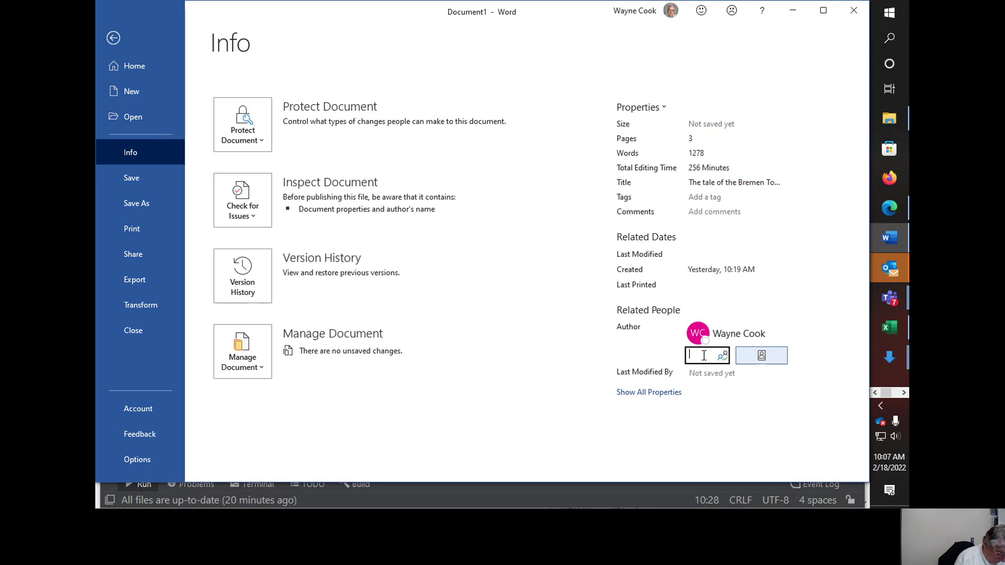
type("he")
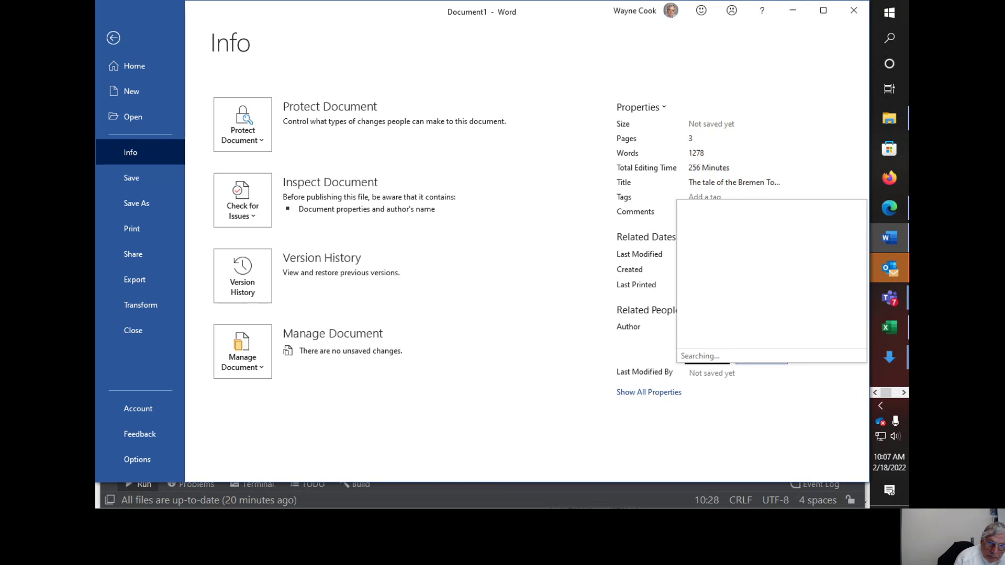
left_click(642, 348)
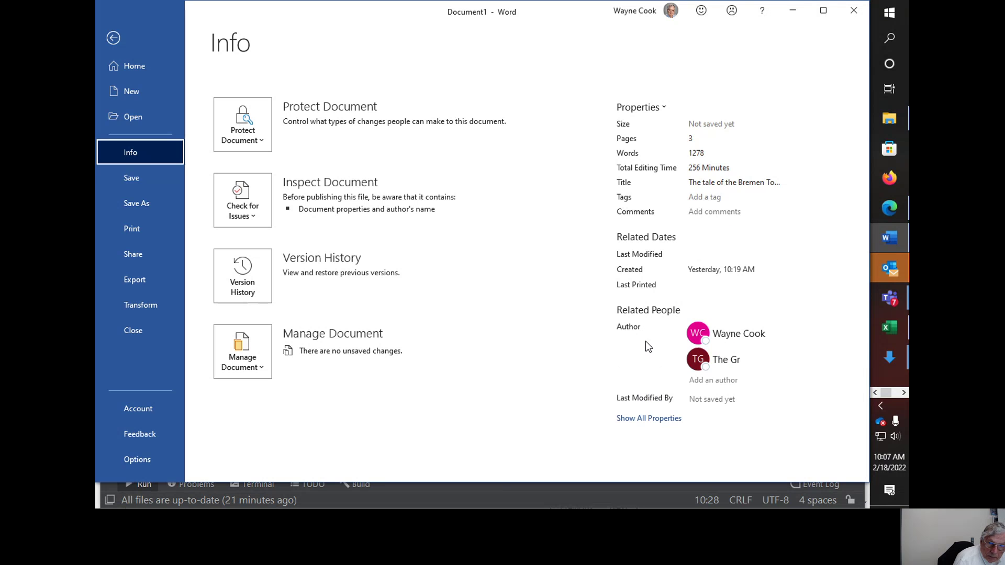
mouse_move(742, 359)
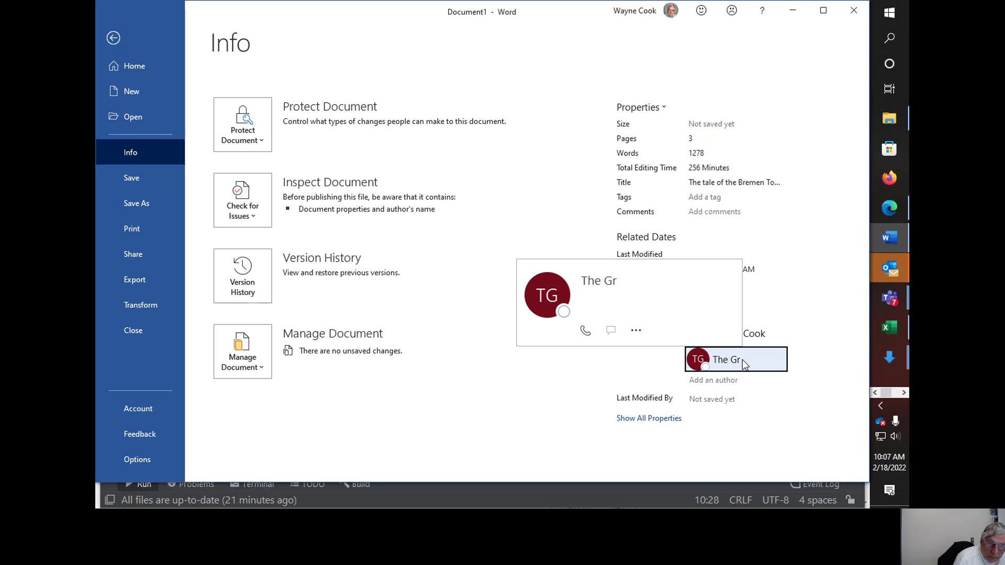
left_click(647, 287)
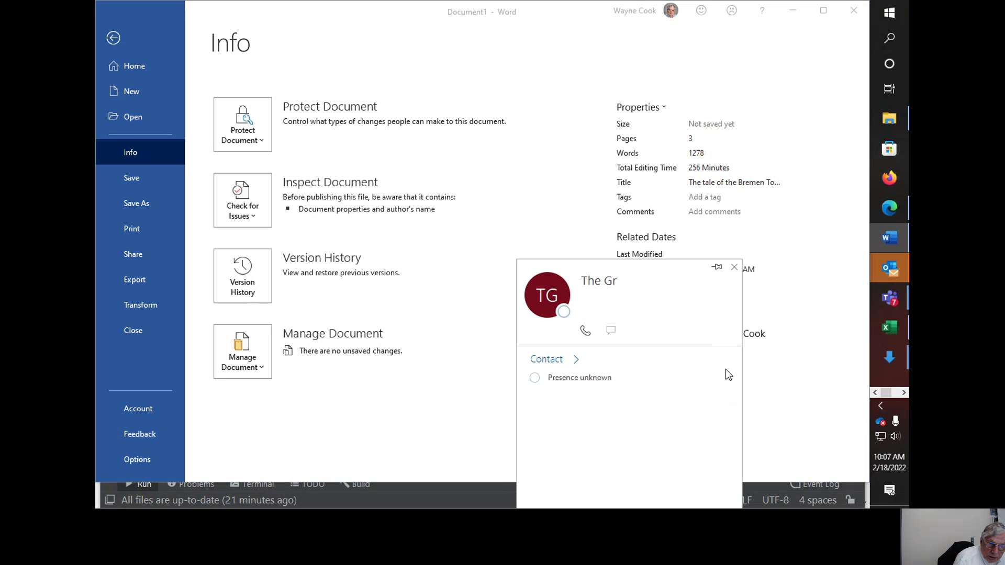
left_click(787, 400)
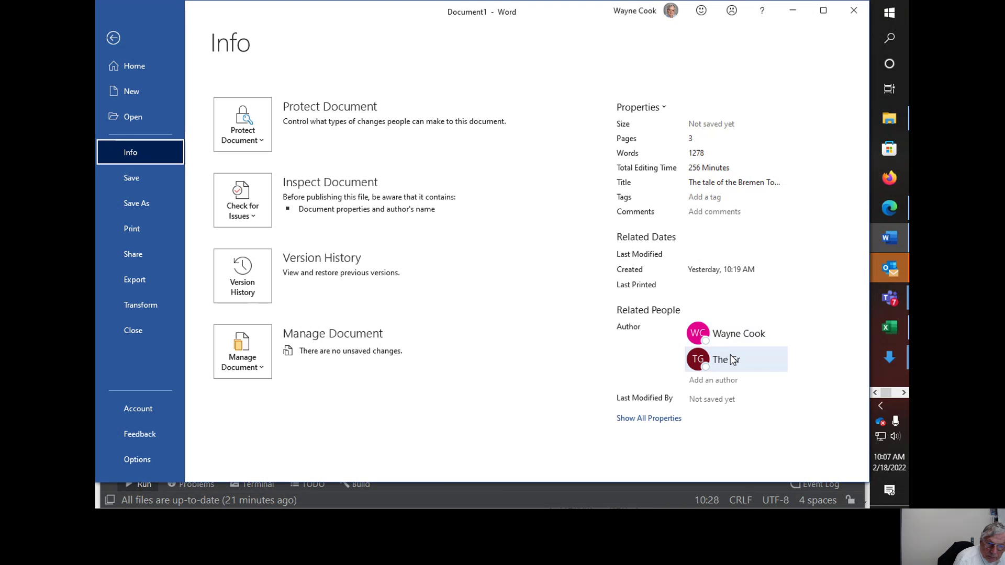
Inspect the second author's contact options, then remove that second author from the properties
right_click(730, 360)
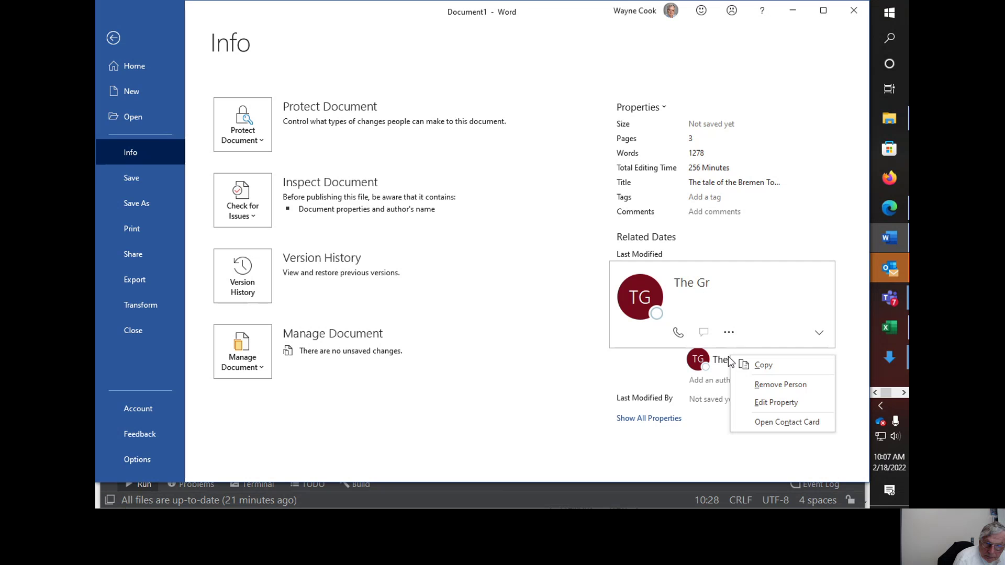
left_click(729, 332)
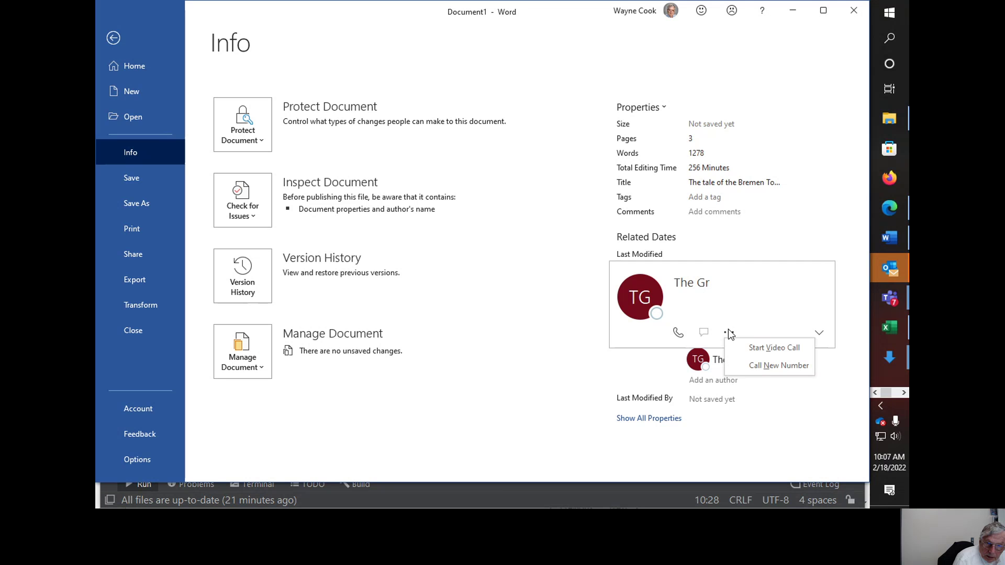
left_click(722, 361)
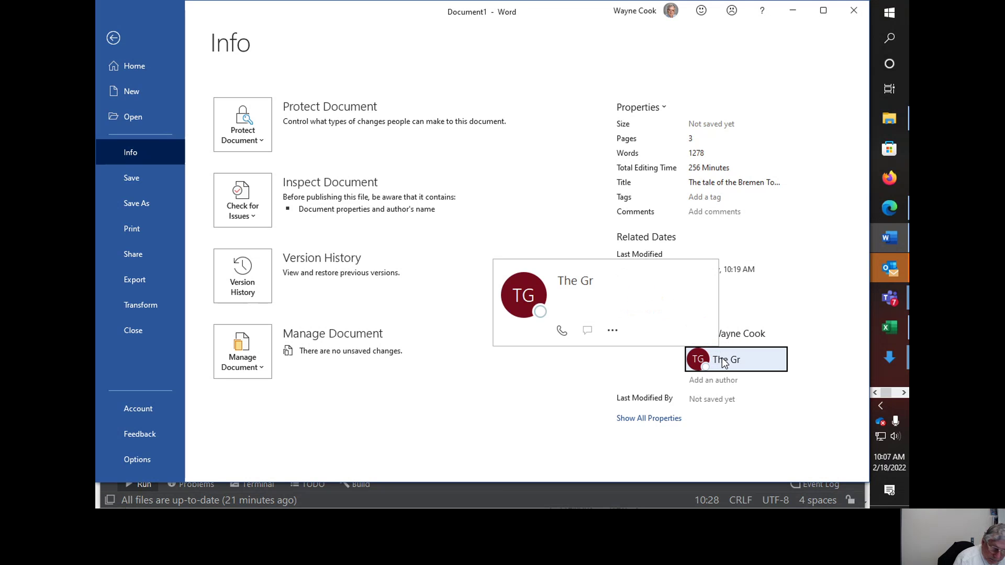
left_click(724, 363)
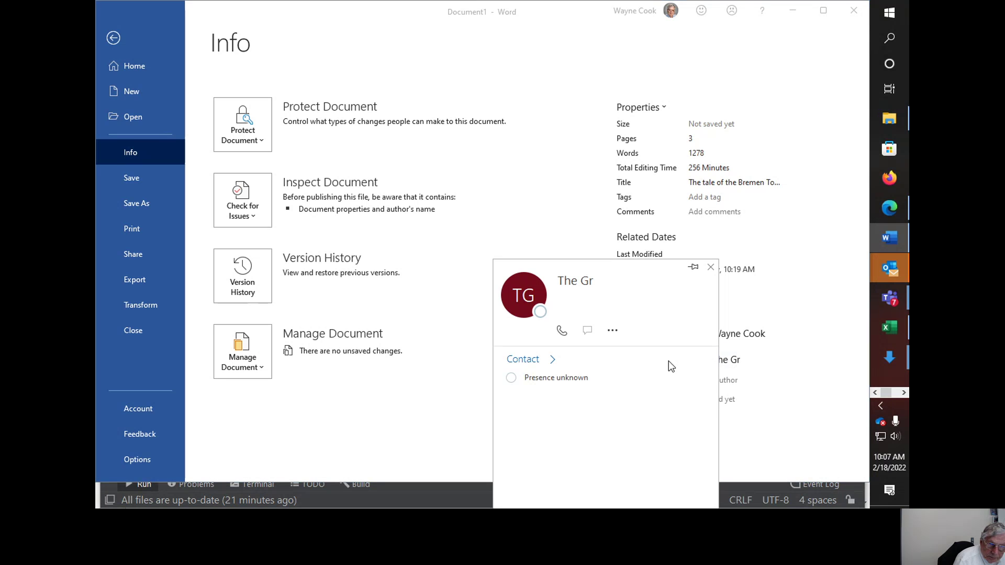
left_click(710, 267)
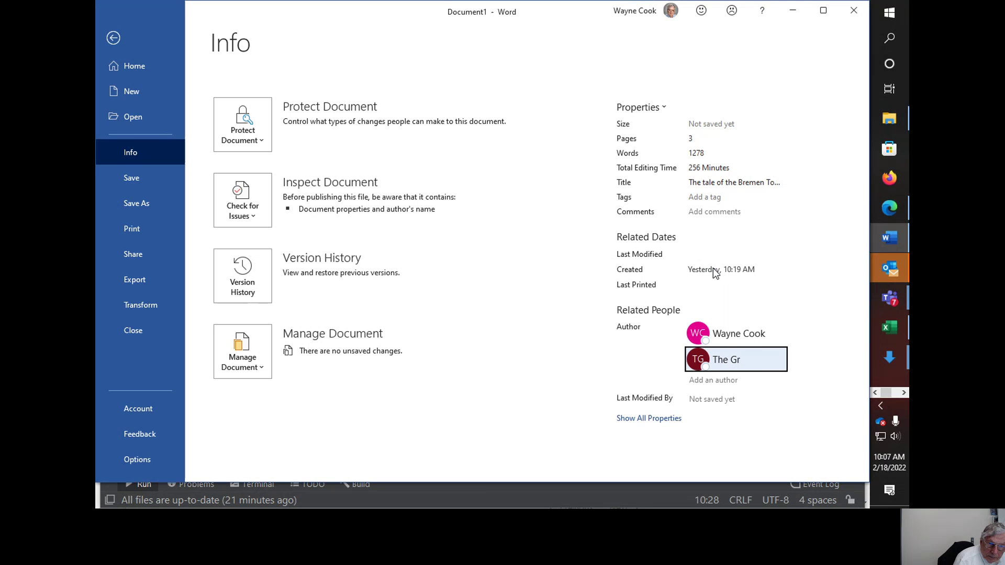
mouse_move(759, 365)
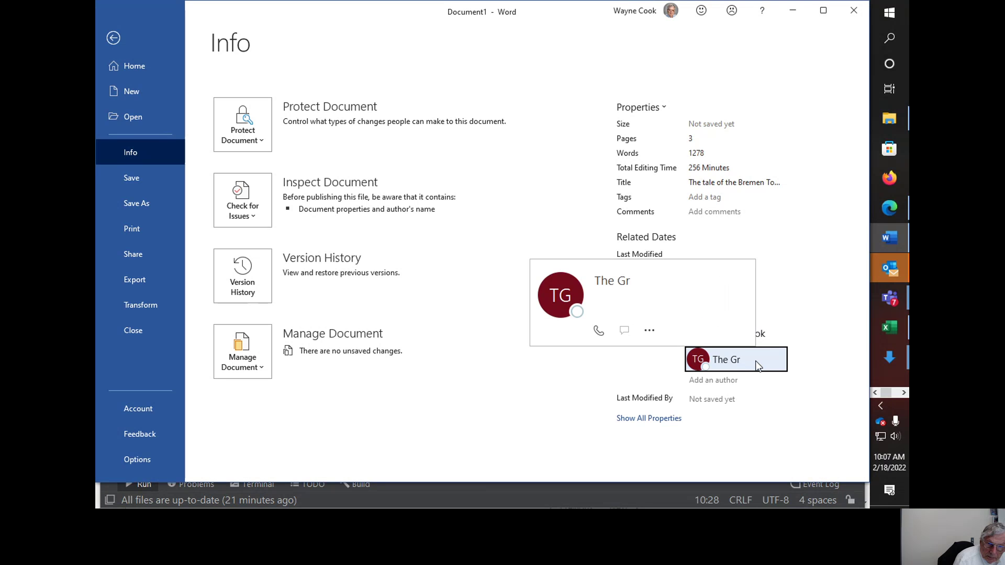
left_click(749, 360)
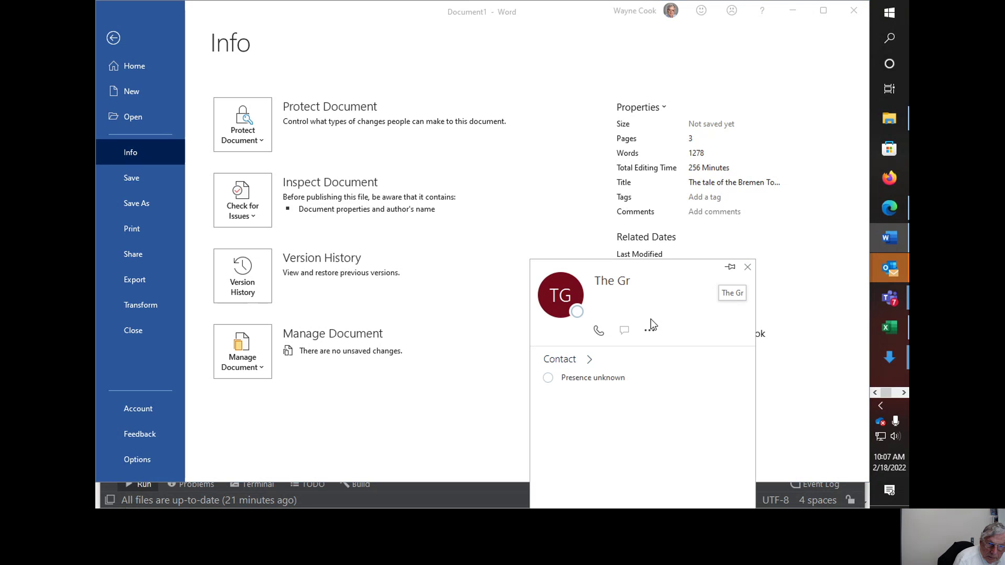
left_click(650, 333)
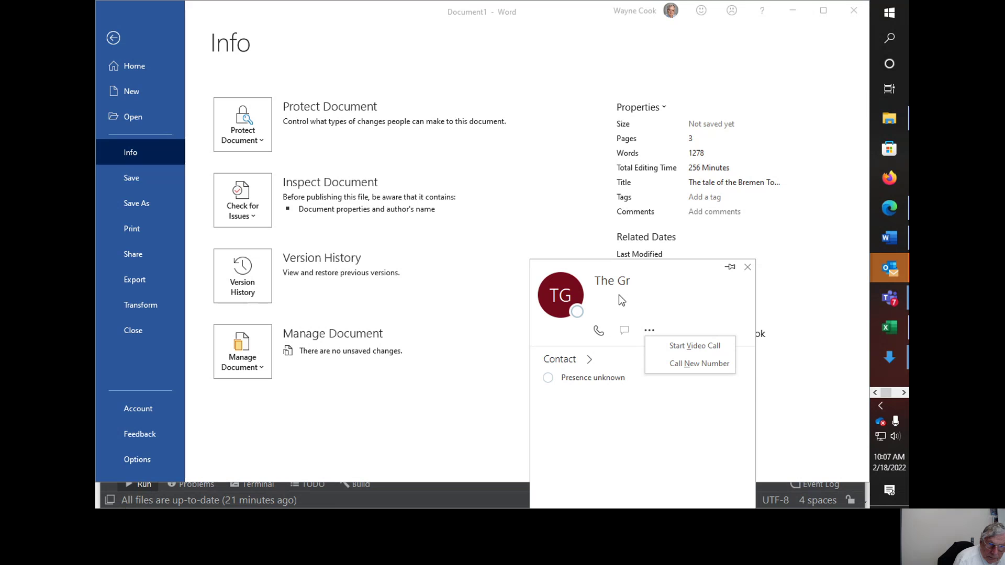
left_click(840, 303)
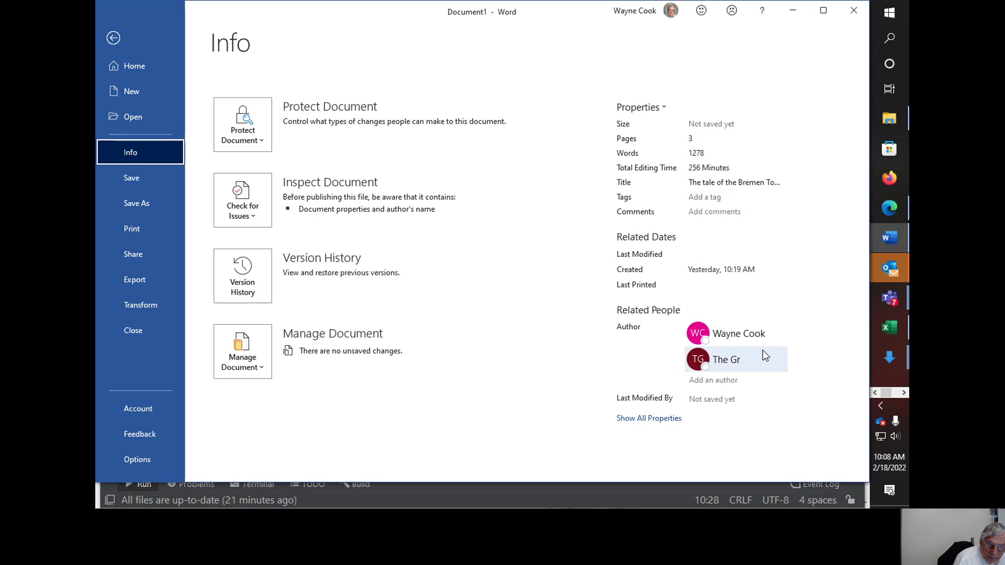
right_click(726, 360)
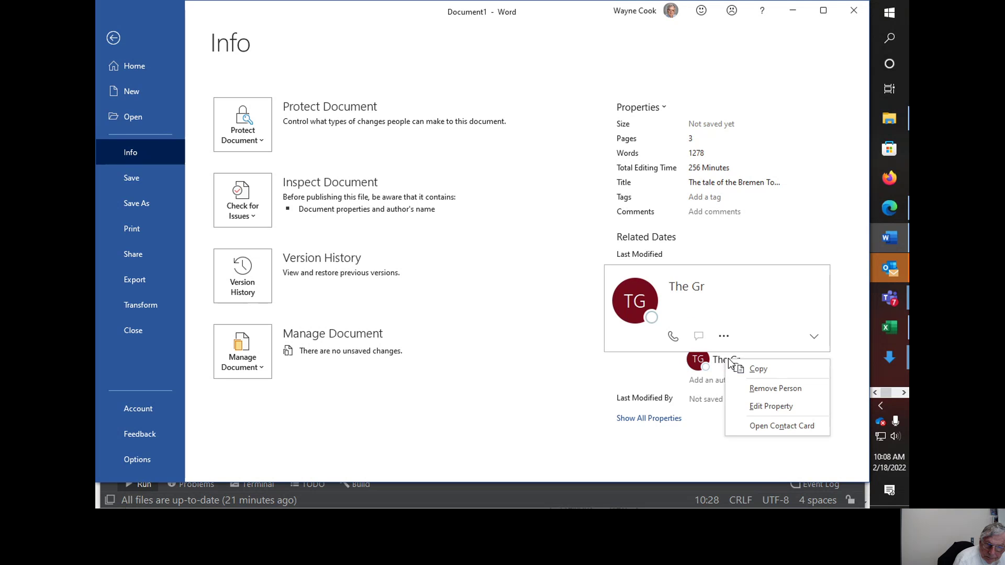
left_click(774, 389)
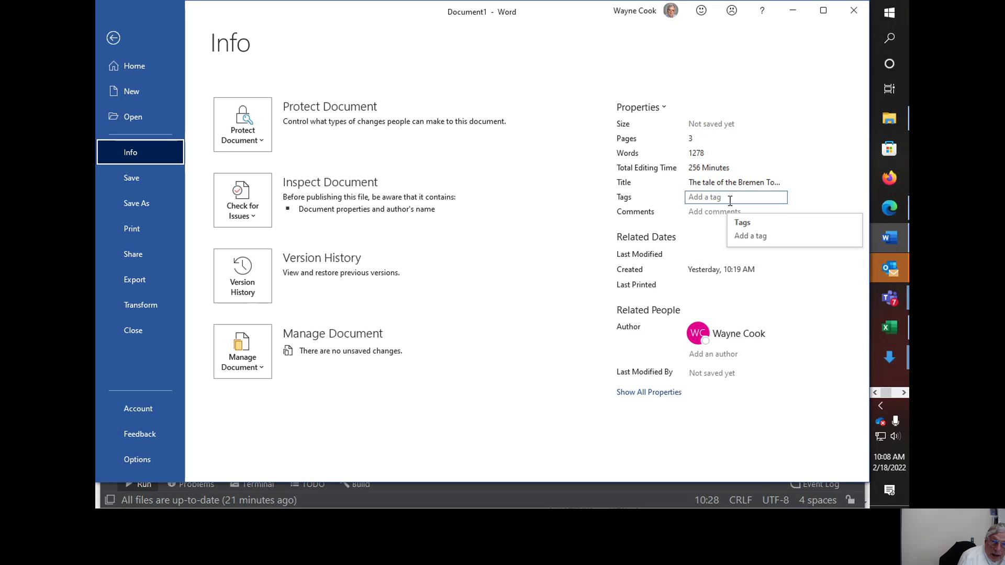
Enter 'Sample story' in the Comments property and return to the document
left_click(713, 212)
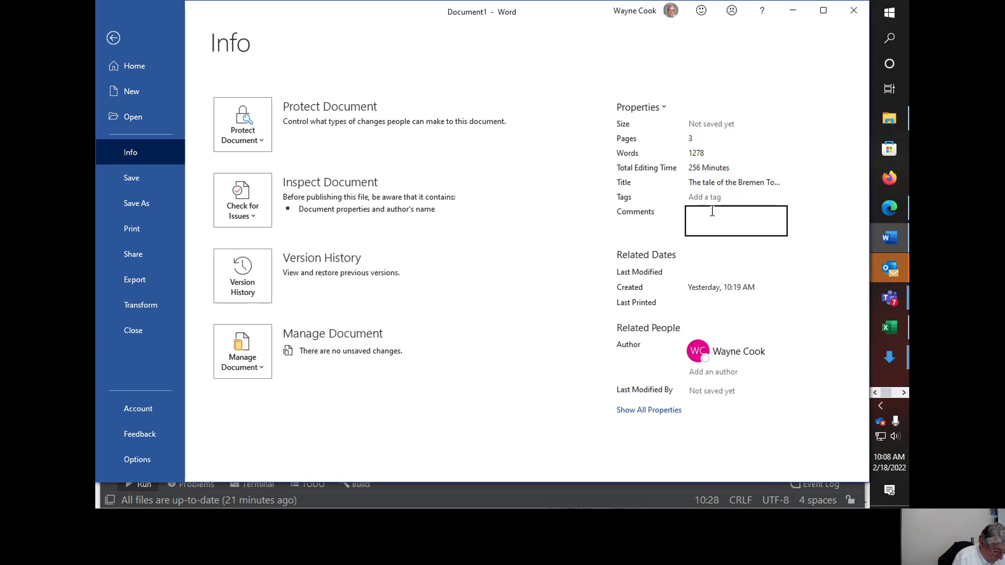
type("Sample ")
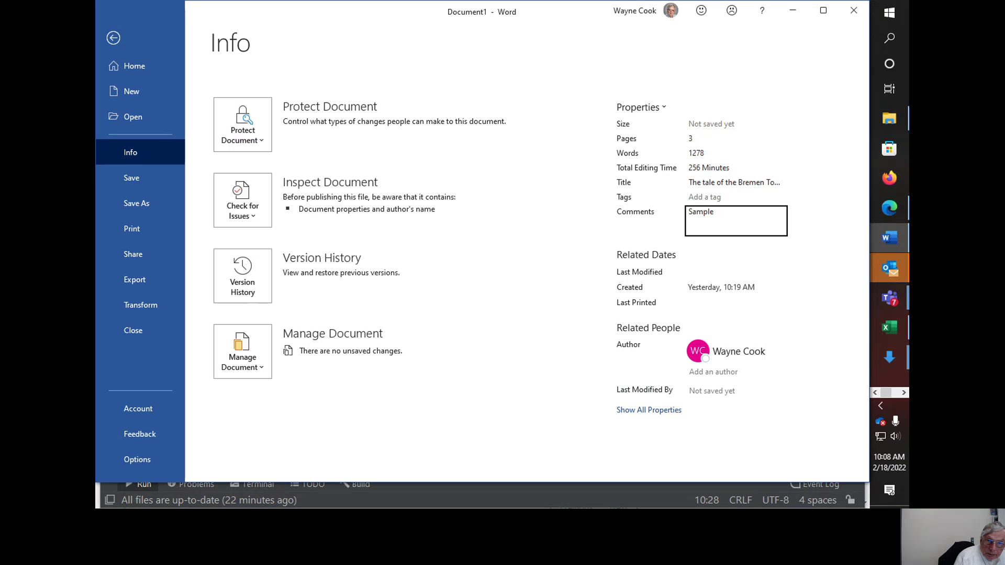
type("story")
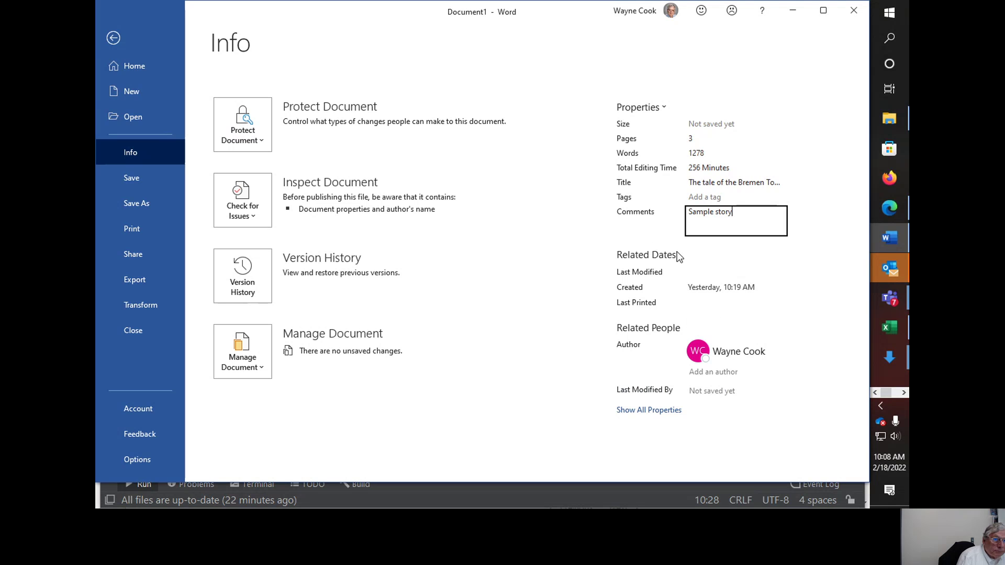
left_click(111, 39)
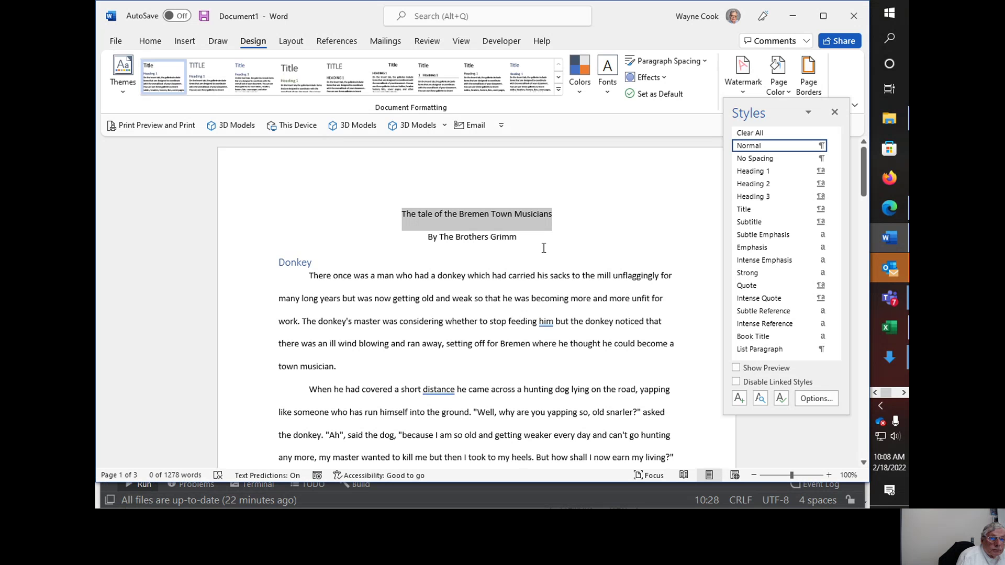
Close the Styles pane and insert a Title document-property field via Quick Parts on the title line
left_click(461, 42)
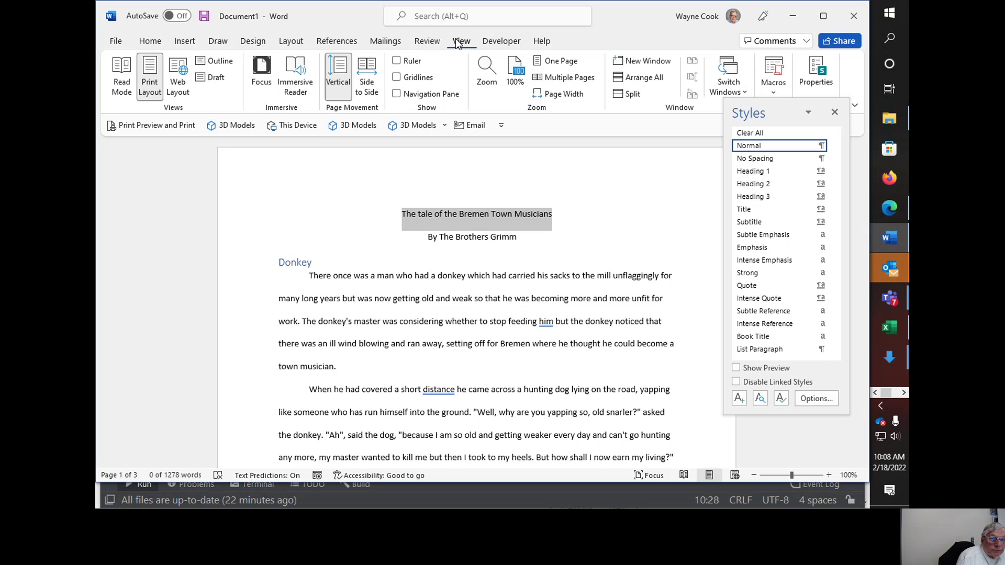
left_click(187, 42)
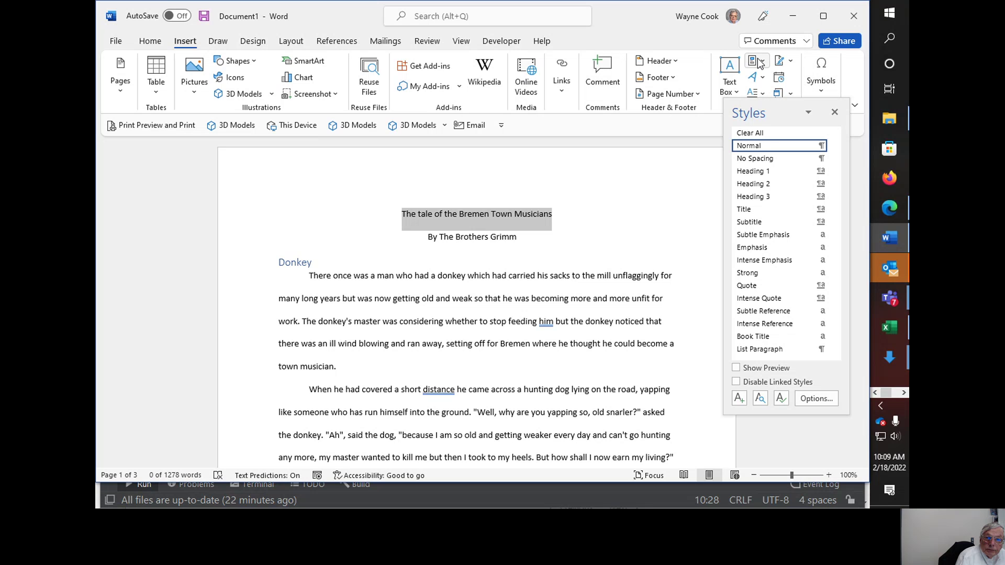
left_click(835, 112)
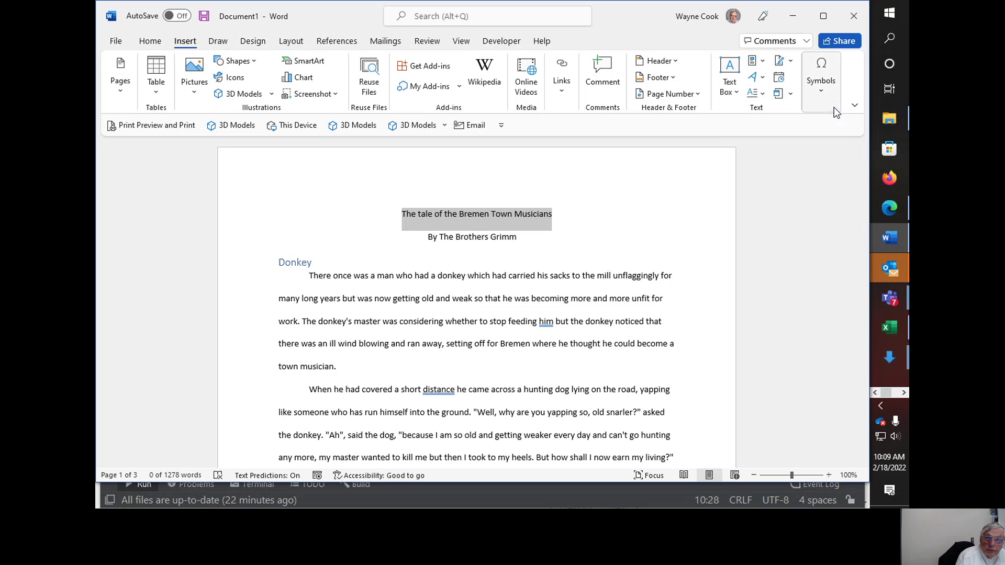
left_click(764, 62)
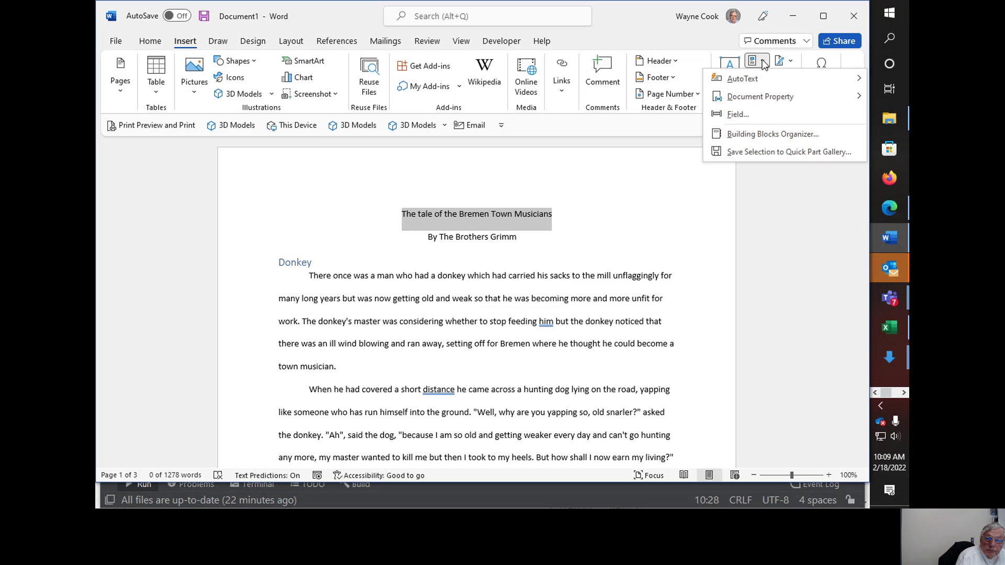
mouse_move(760, 96)
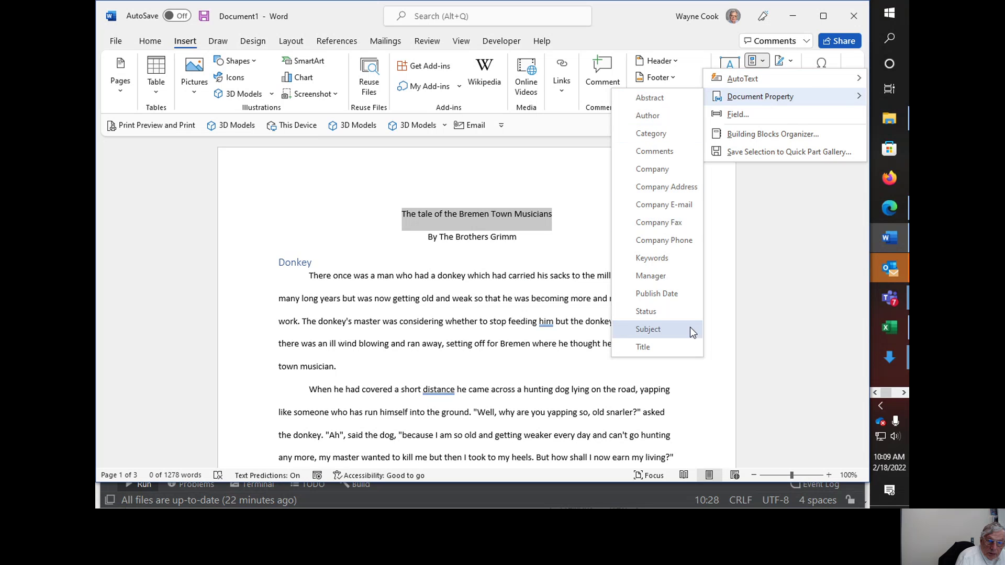
left_click(684, 345)
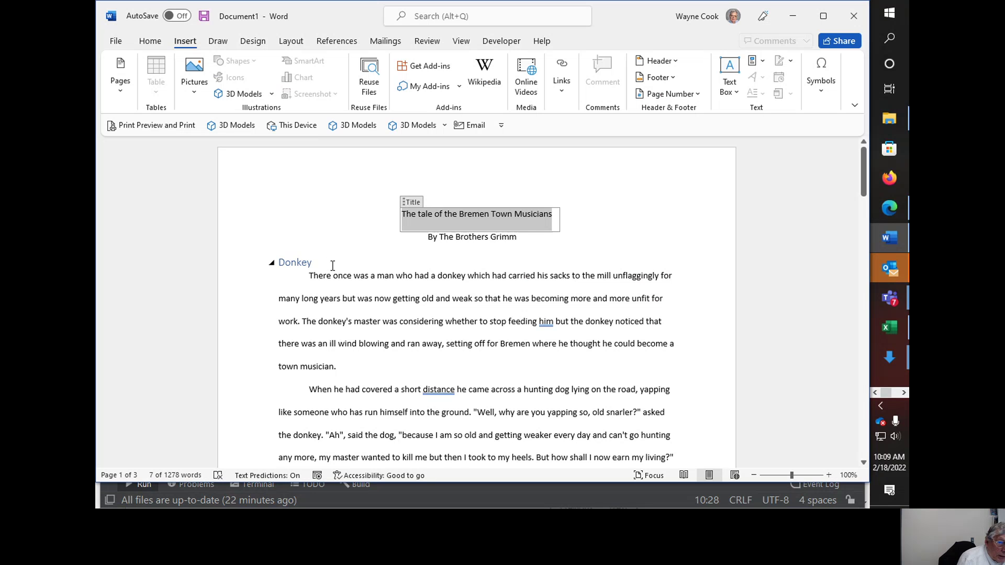
left_click(303, 262)
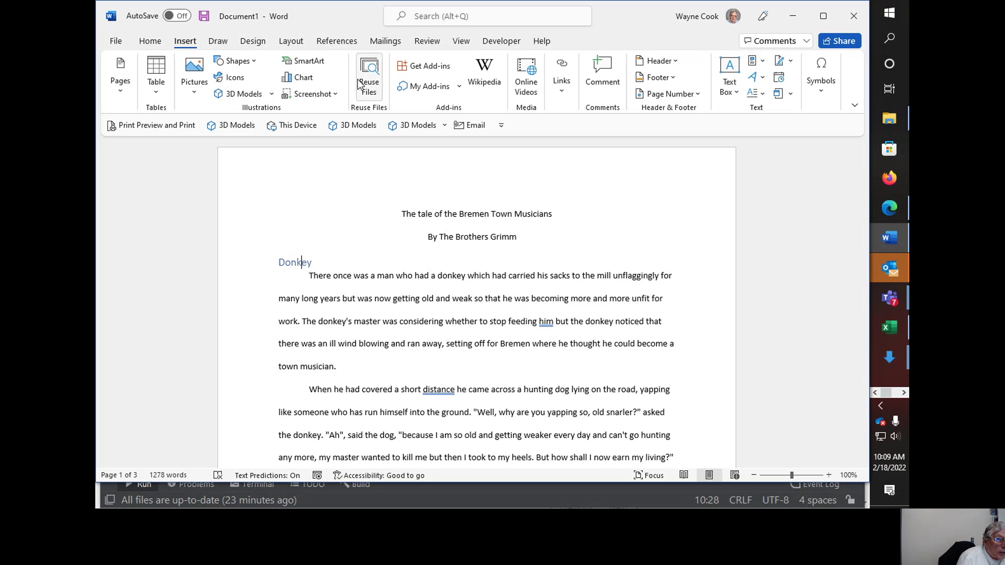
Set the Donkey heading's line spacing to Double in the Paragraph dialog
left_click(159, 41)
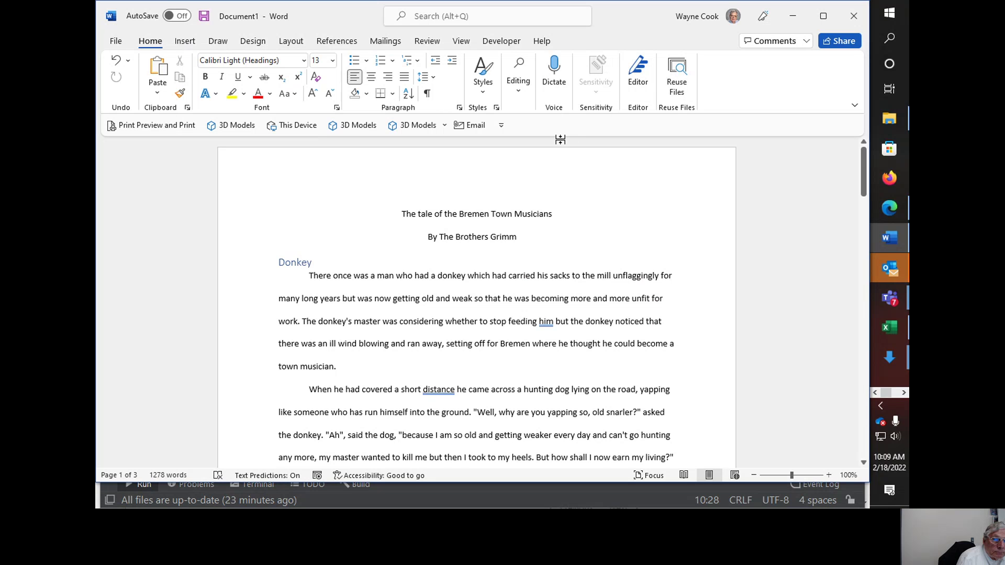
left_click(459, 108)
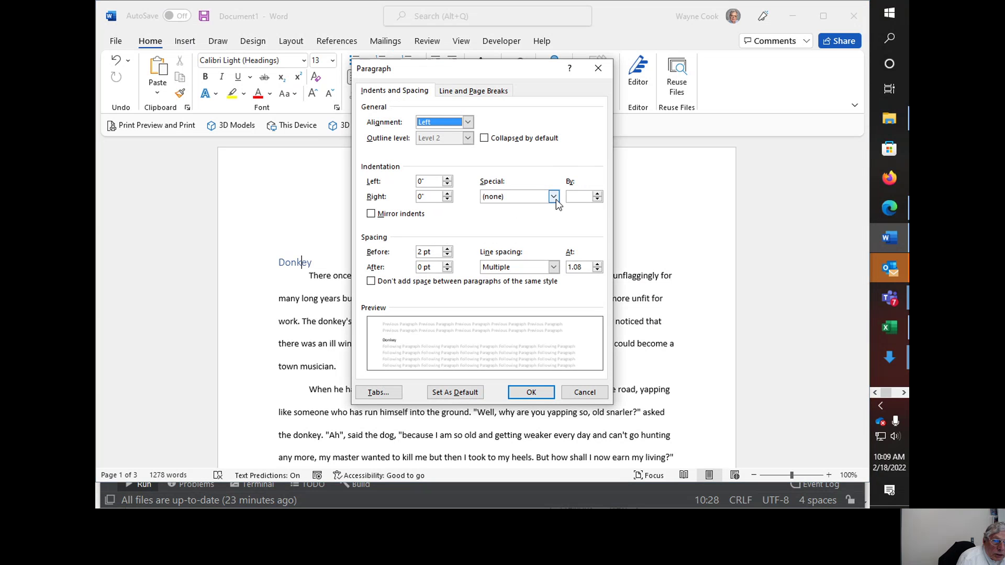
left_click(551, 268)
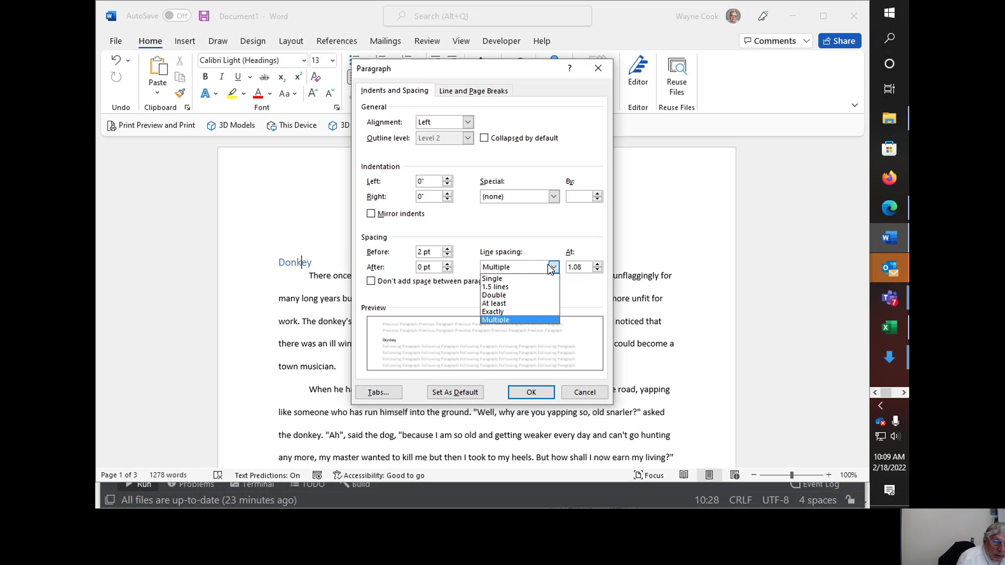
left_click(535, 299)
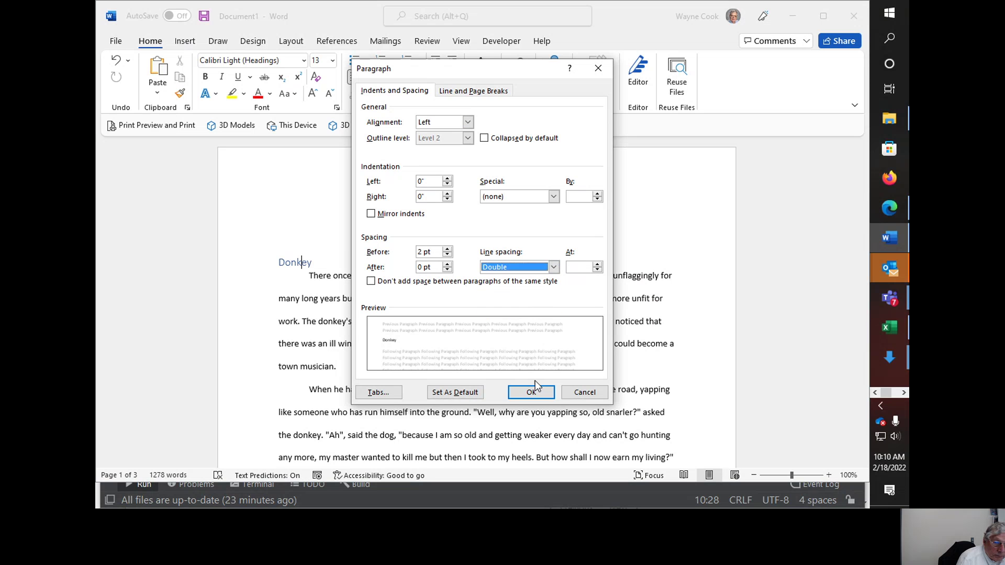
left_click(533, 393)
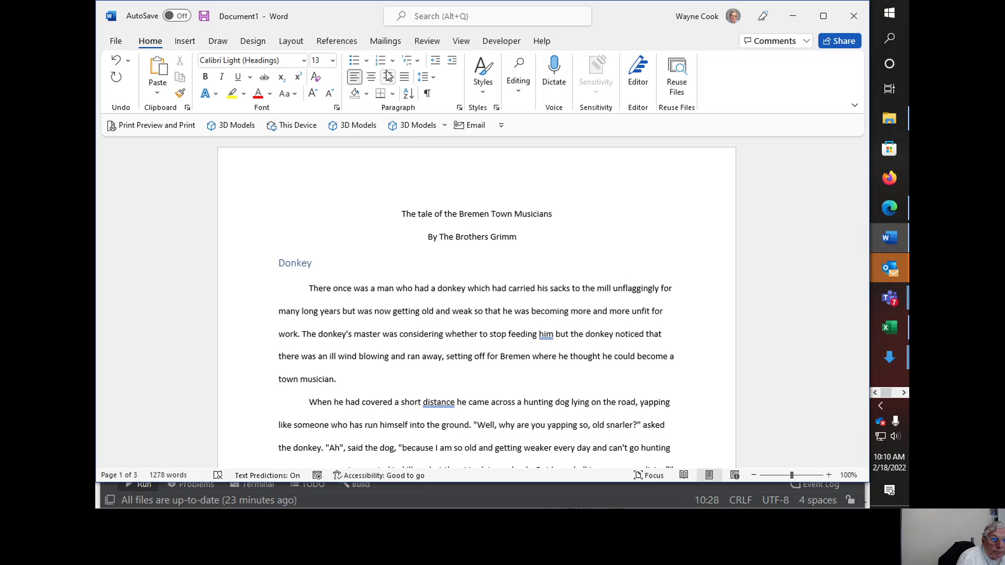
Update Heading 2 to match the Donkey heading, then add a blank line after 'town musician.'
left_click(497, 108)
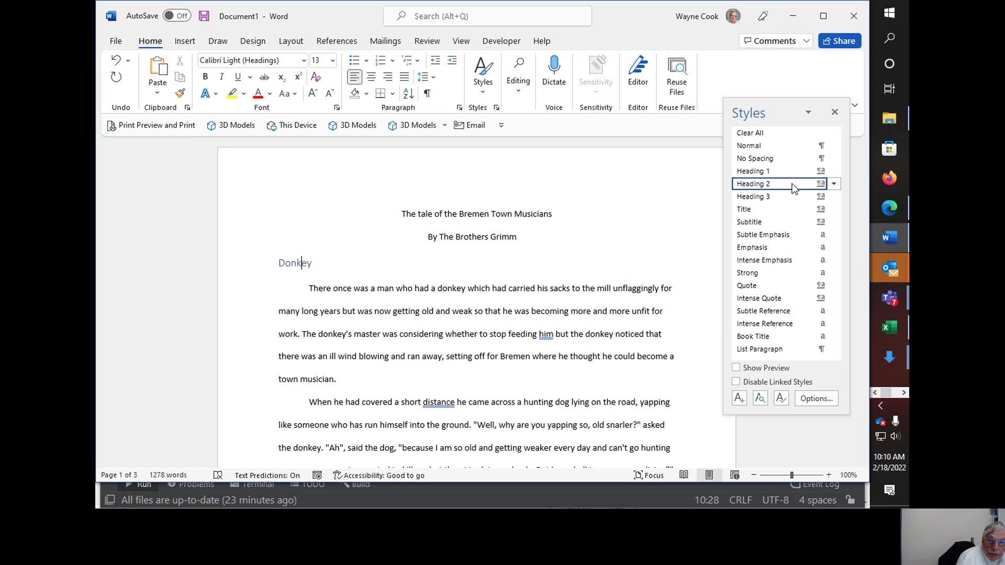
left_click(834, 184)
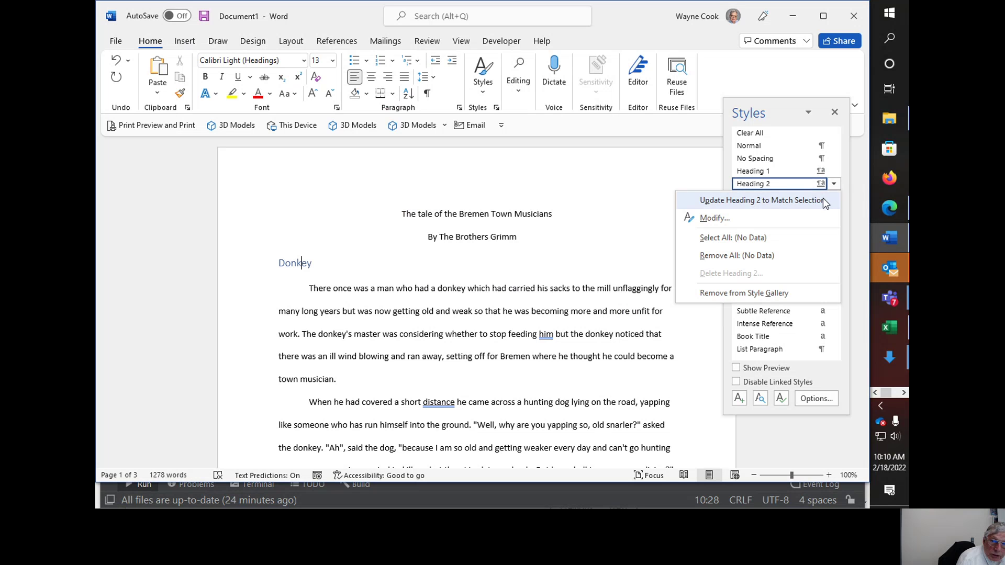
left_click(823, 200)
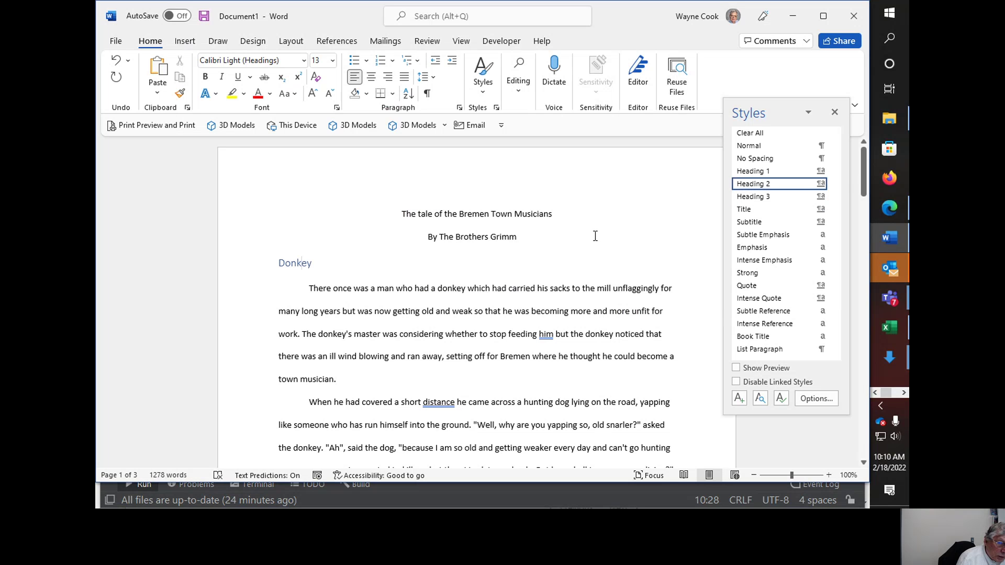
left_click(362, 379)
key("Return")
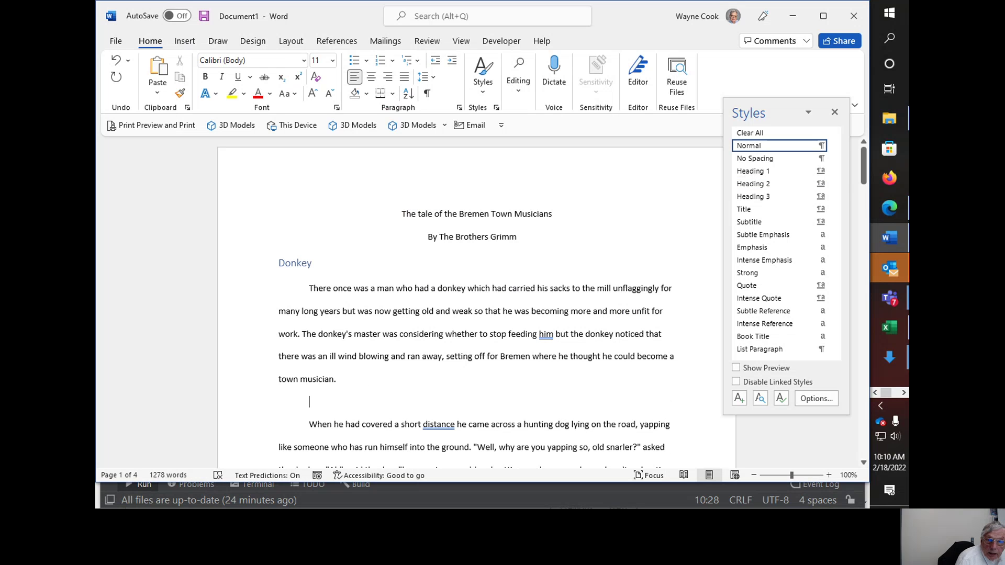
Add Heading 2 headings 'Dog' in the empty line and 'Cat' after the dog paragraph
left_click(752, 183)
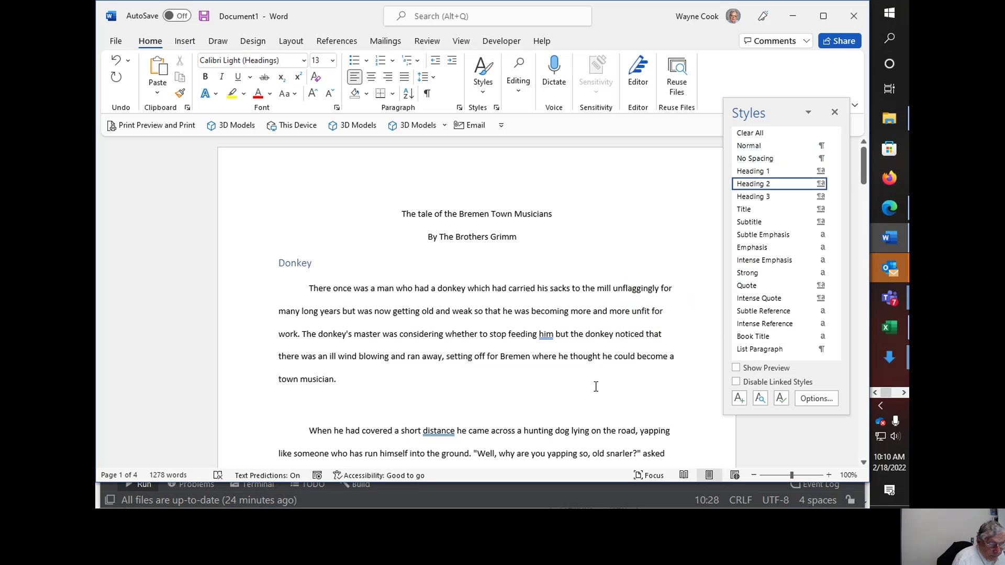
type("D")
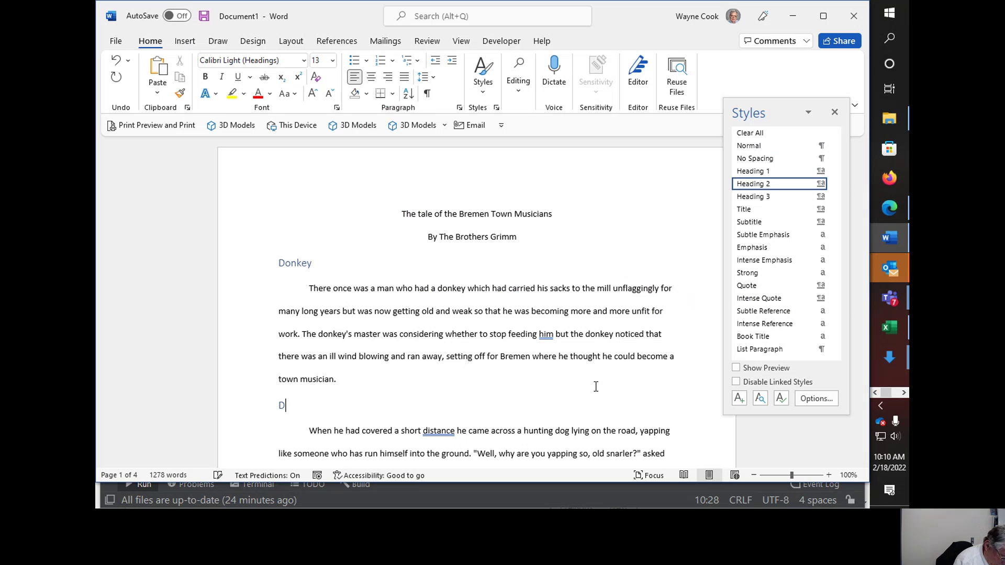
type("og")
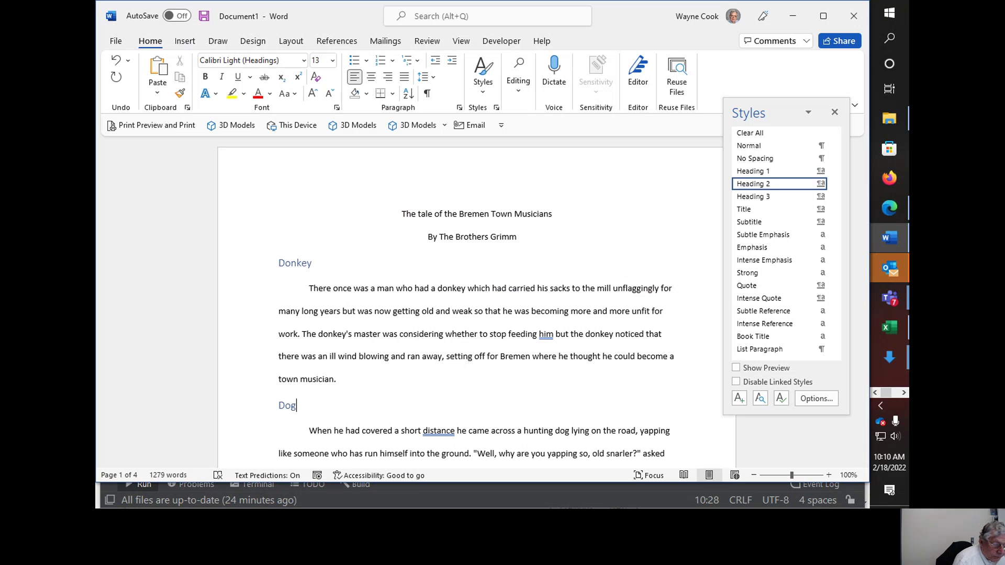
scroll(489, 403, "down", 3)
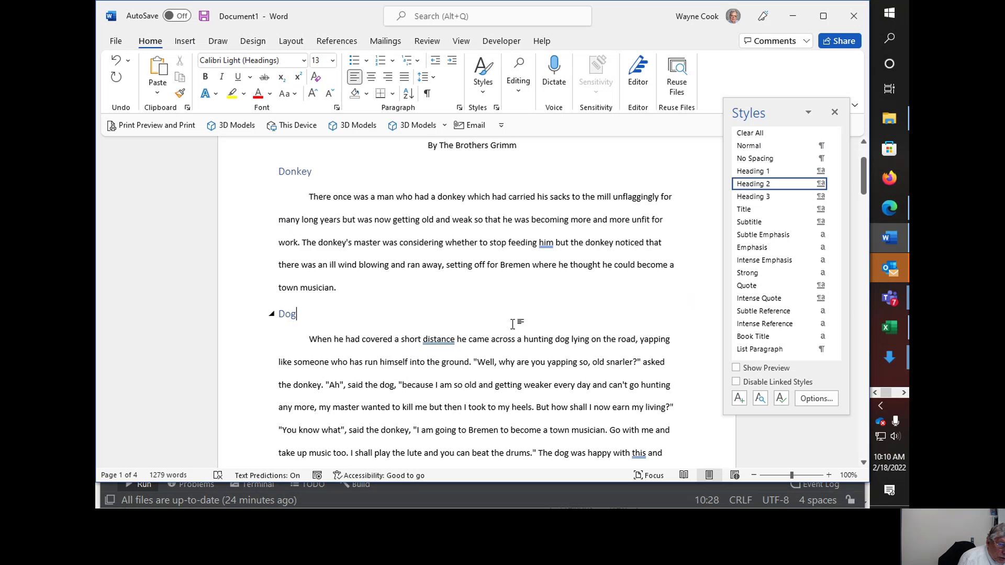
scroll(512, 324, "down", 4)
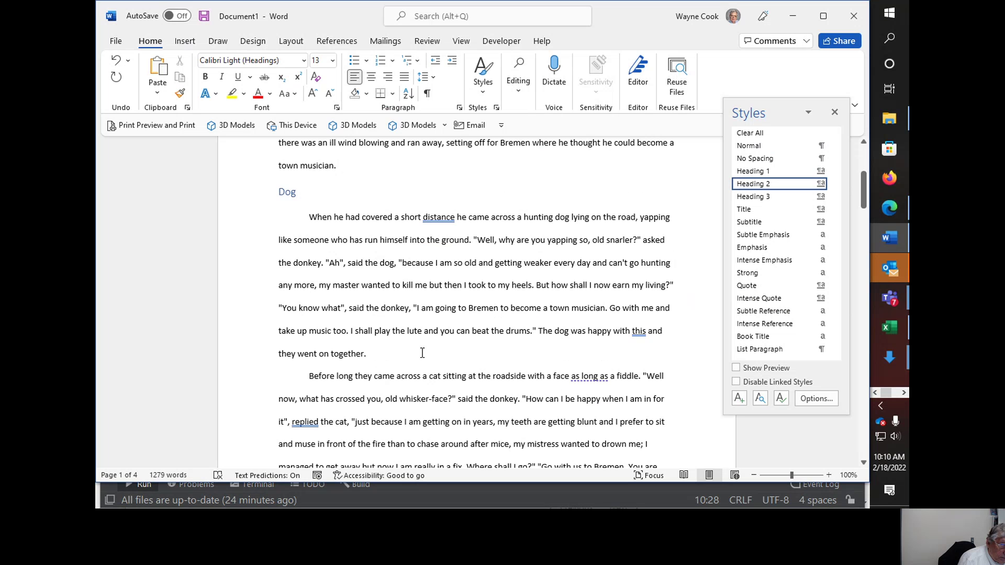
left_click(421, 354)
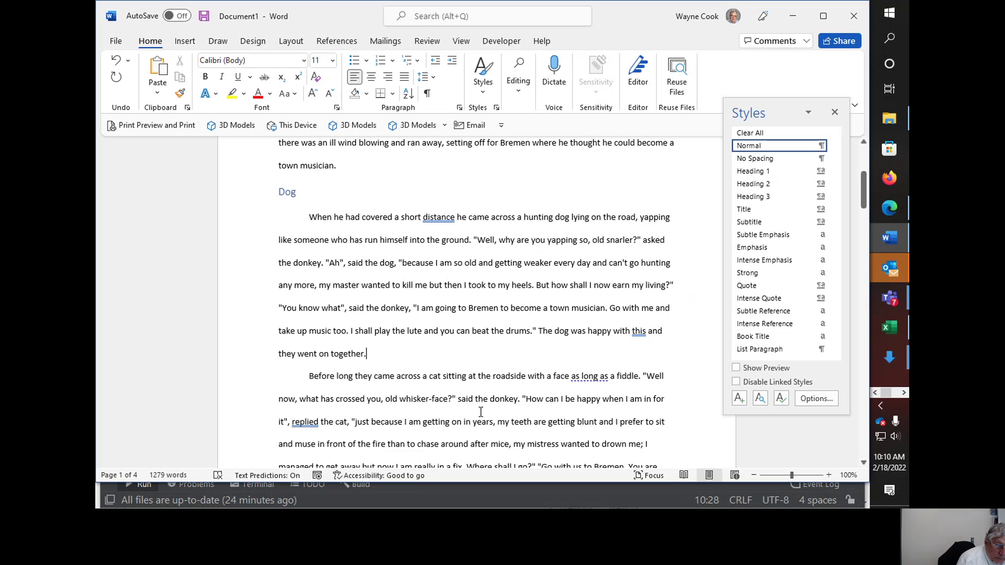
key("Return")
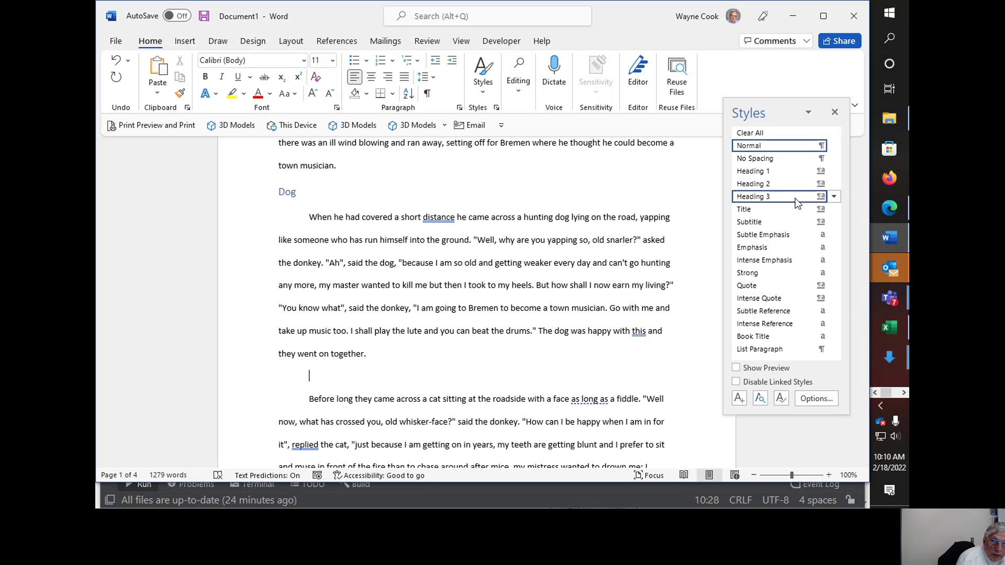
left_click(754, 184)
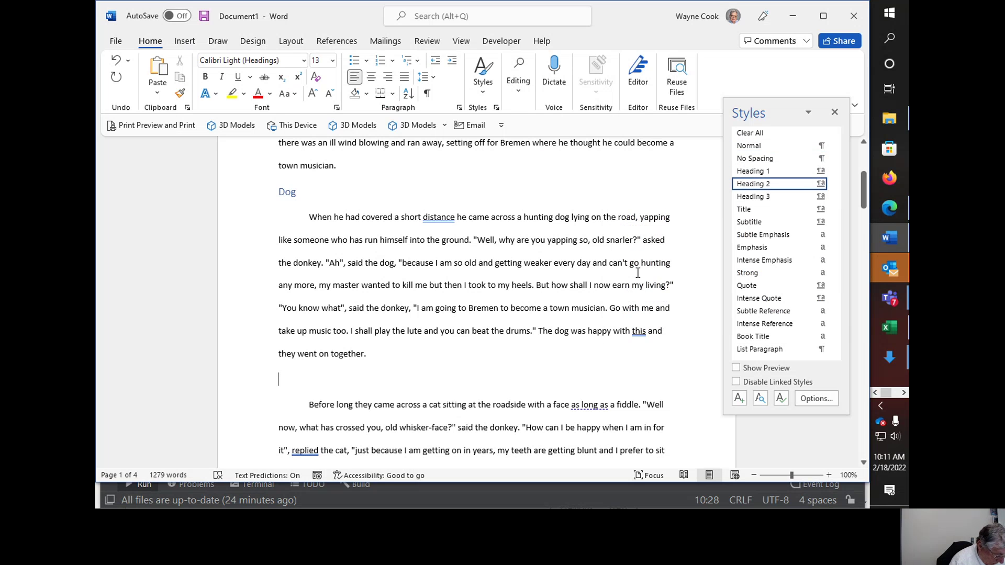
type("Cat")
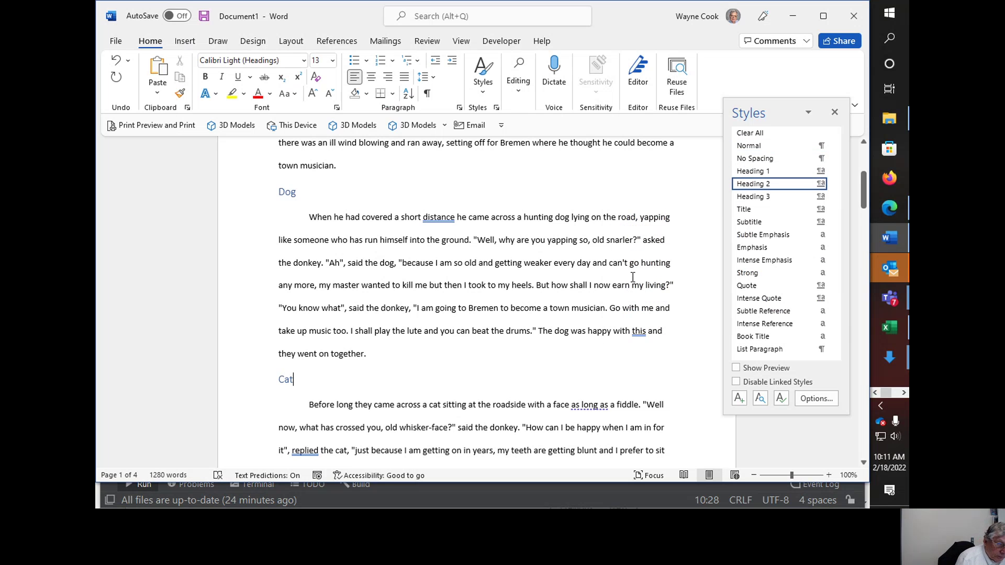
Add a Heading 2 heading 'Rooster' after the cat paragraph
scroll(641, 340, "down", 4)
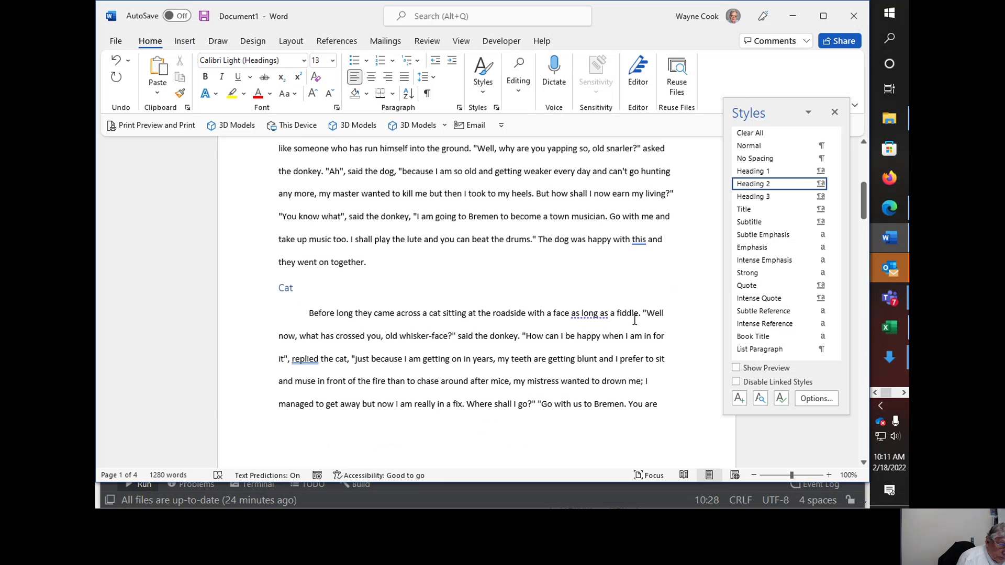
scroll(634, 318, "down", 3)
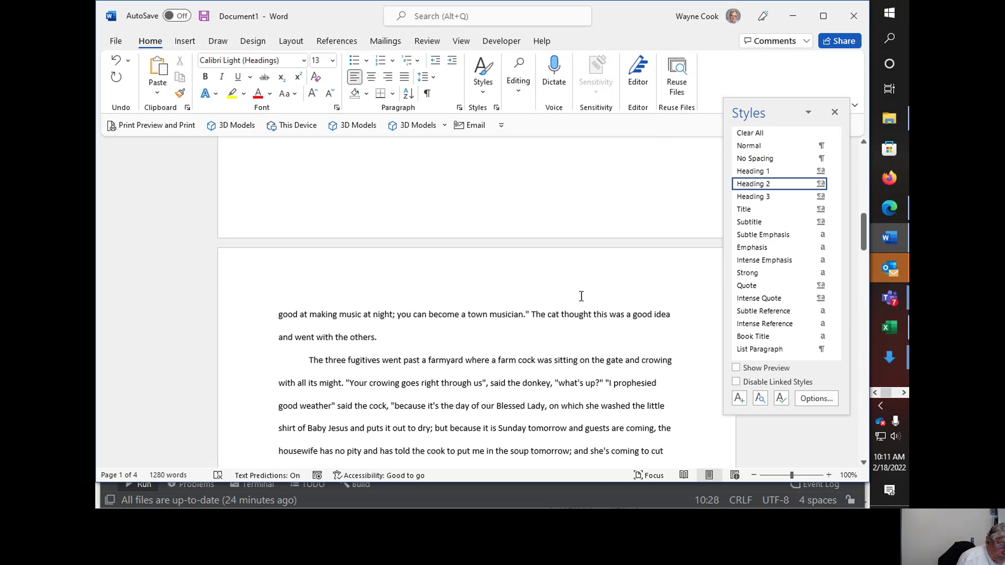
left_click(407, 335)
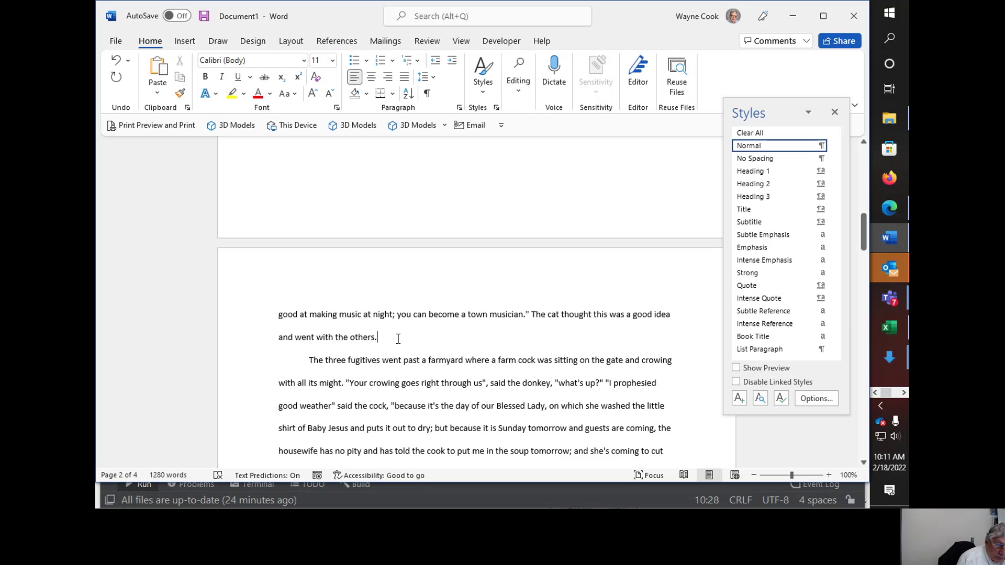
key("Return")
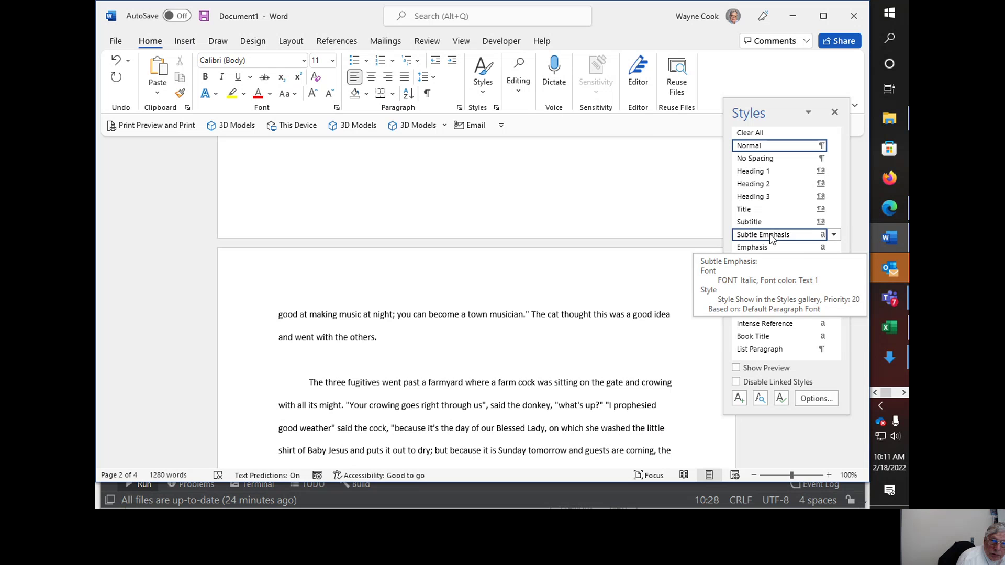
left_click(734, 188)
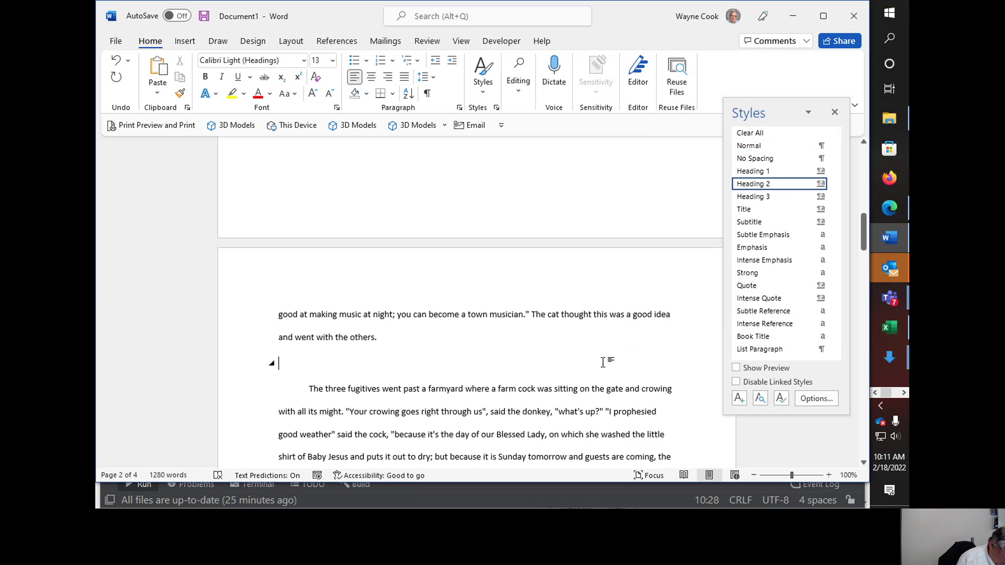
type("Rooster")
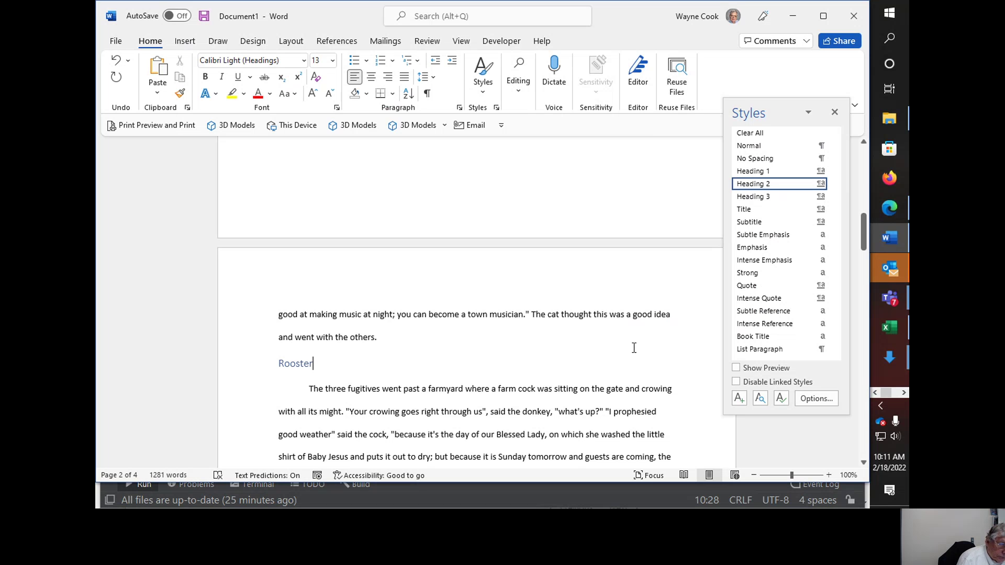
scroll(633, 348, "down", 2)
scroll(625, 316, "down", 1)
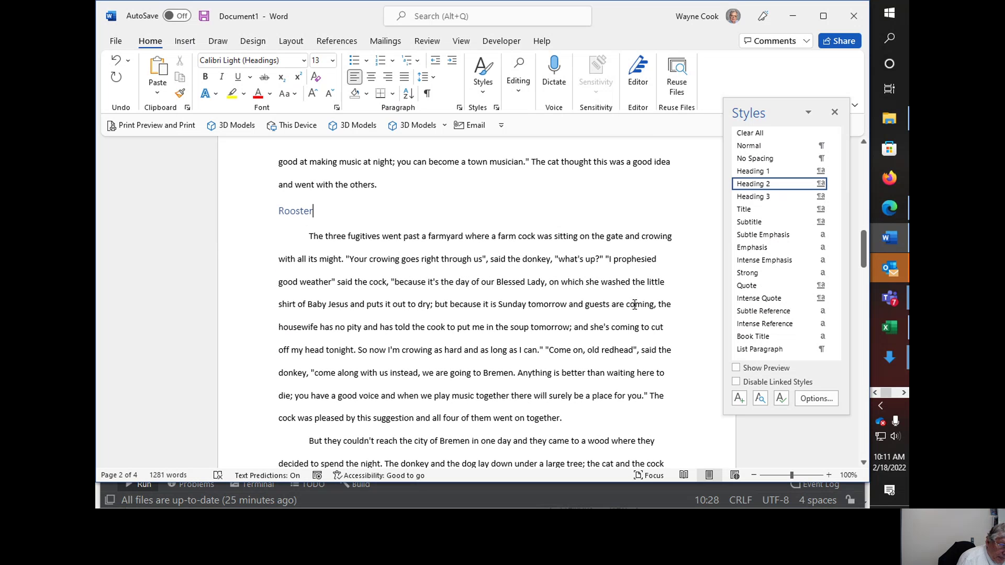
scroll(634, 305, "down", 1)
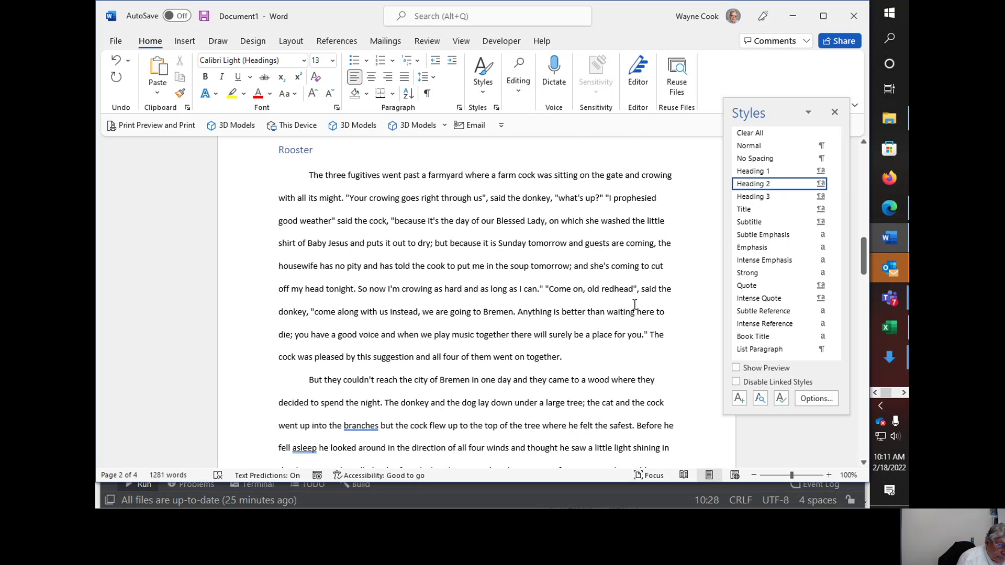
Insert a Heading 1 line 'Finding a Place to Stay' after the rooster section
left_click(579, 358)
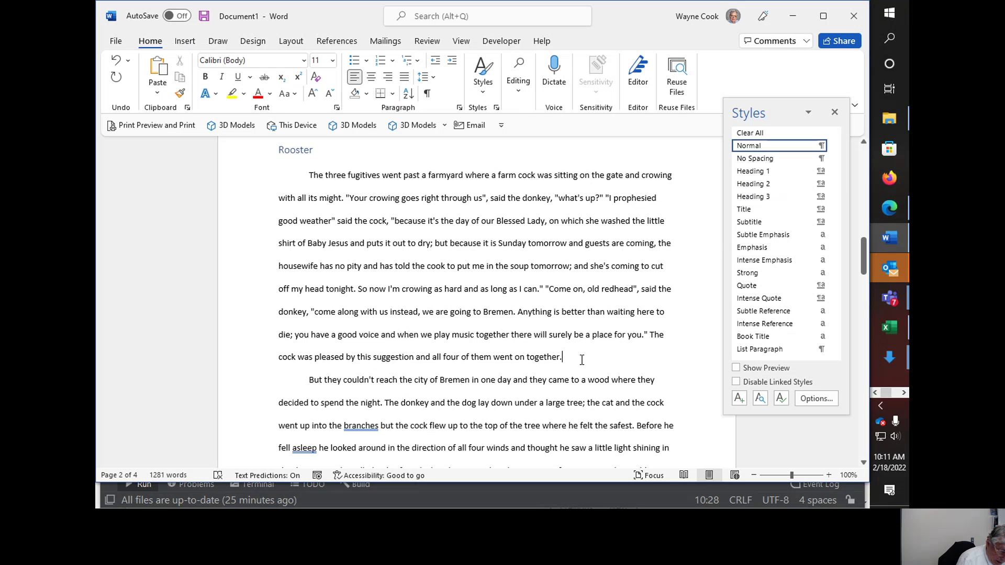
key("Return")
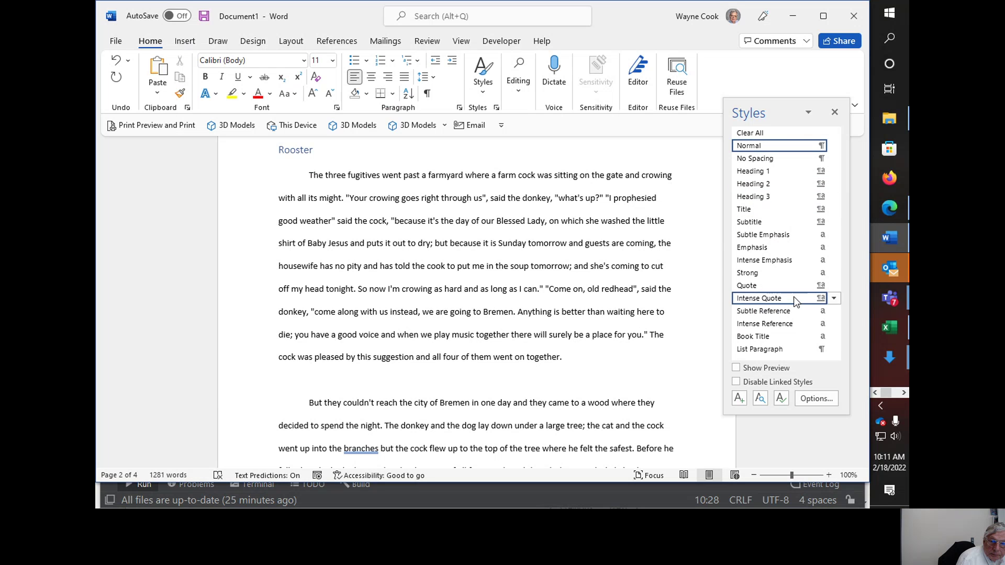
left_click(760, 172)
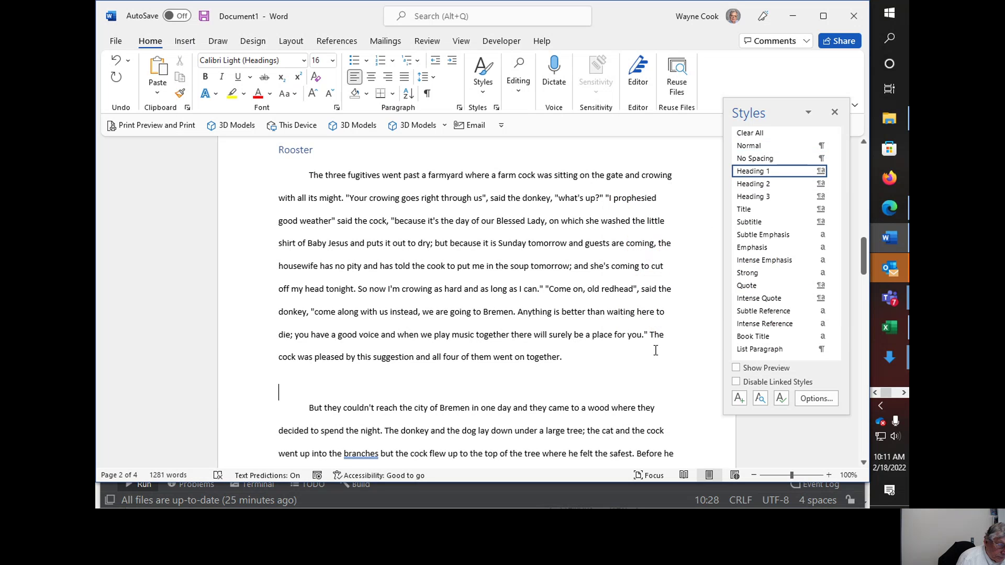
type("Fin")
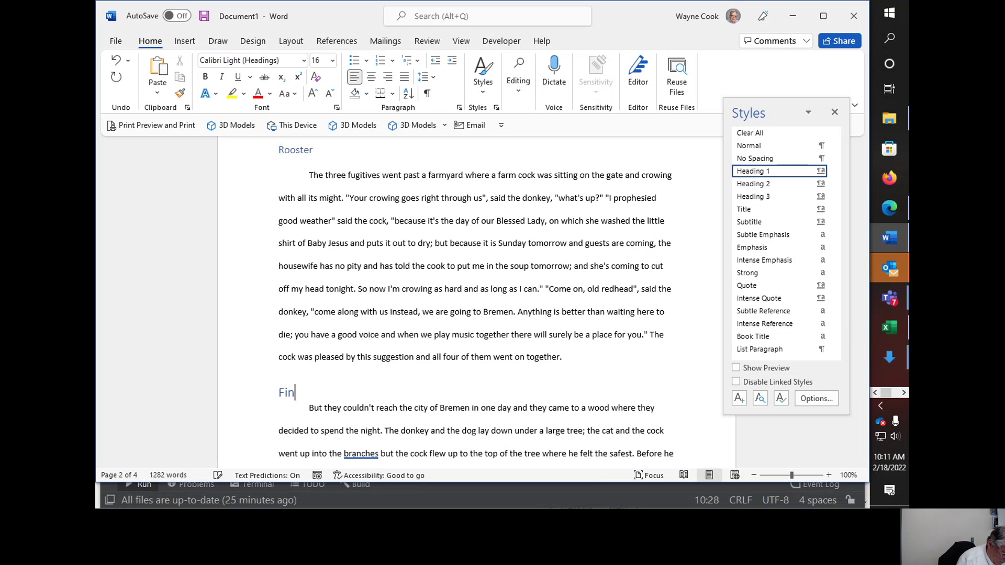
type("din")
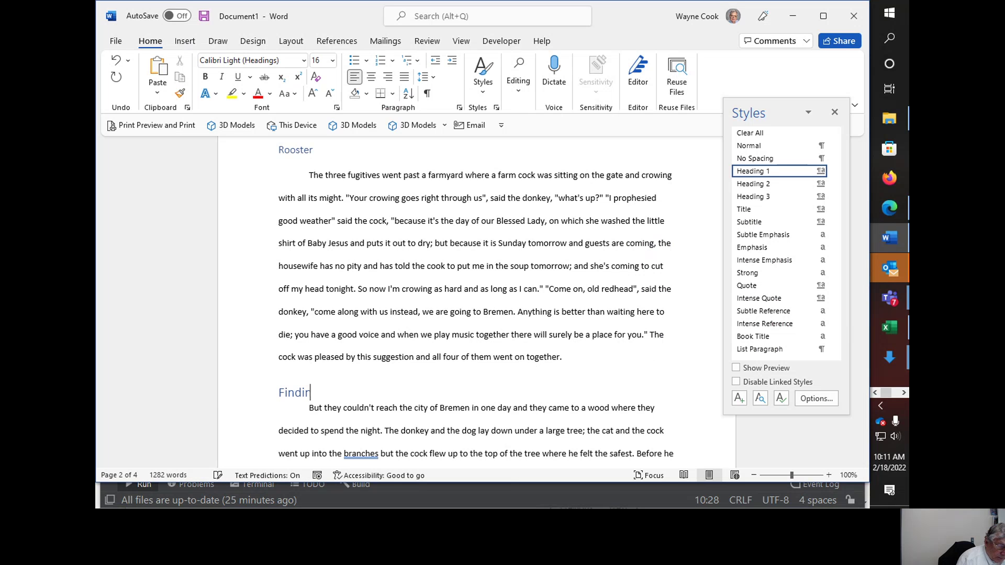
type("g a Place")
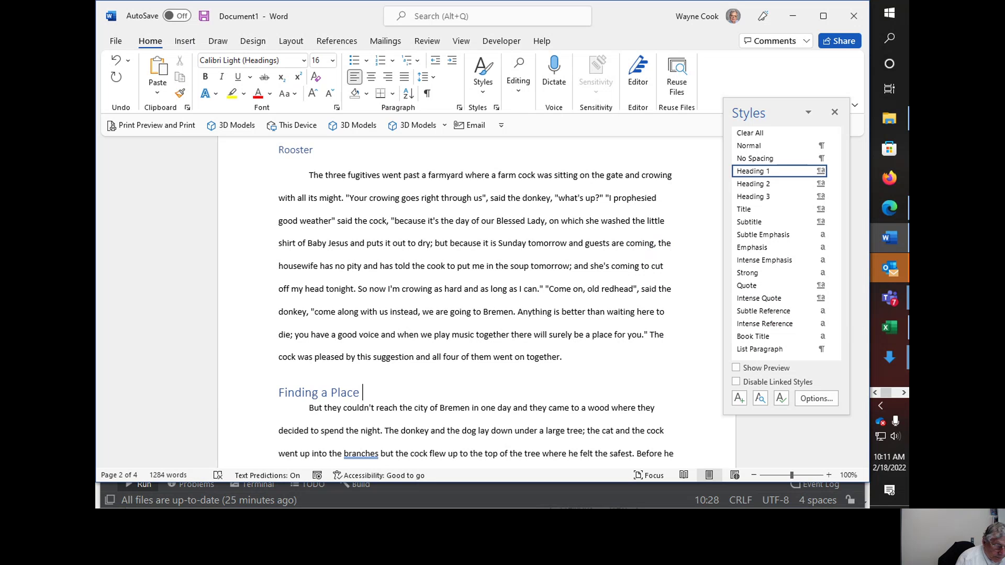
type(" to Stay")
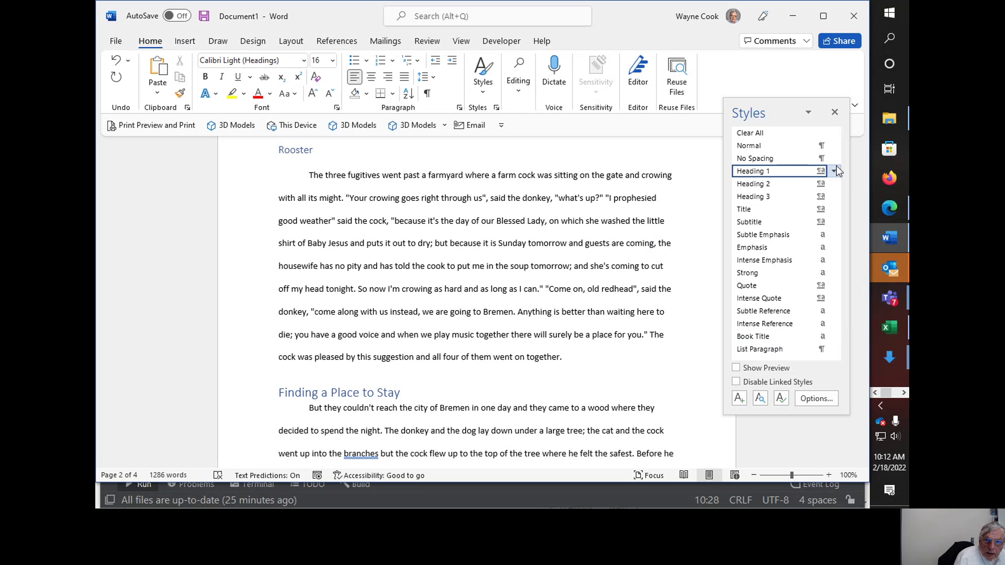
mouse_move(838, 170)
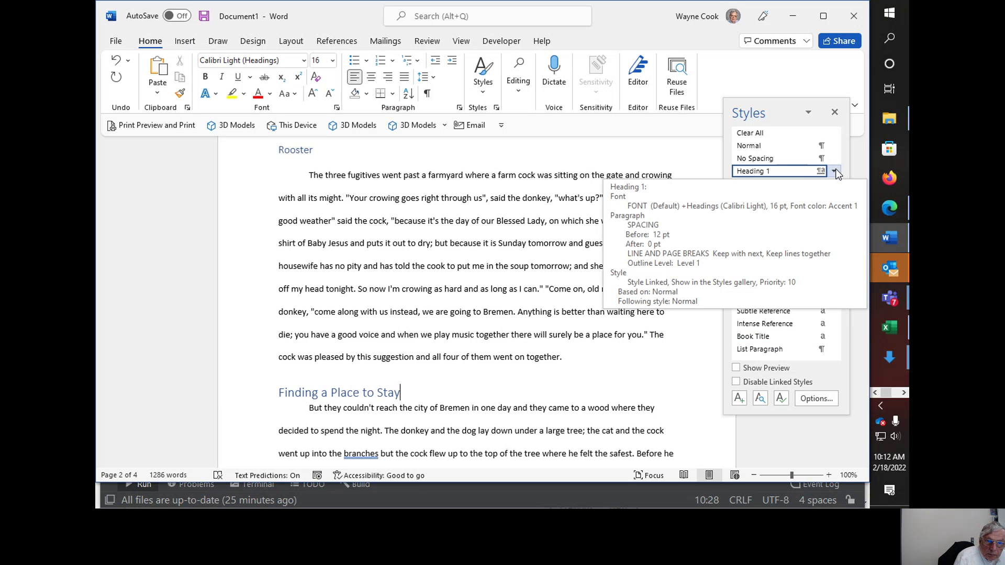
Modify the Heading 1 style, keeping Normal as the style for the following paragraph
left_click(834, 171)
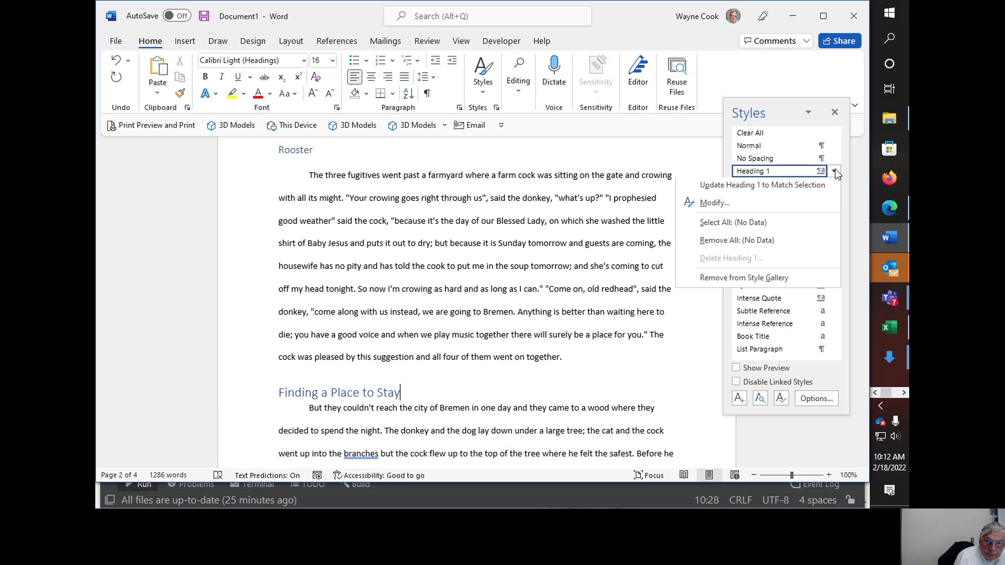
left_click(781, 208)
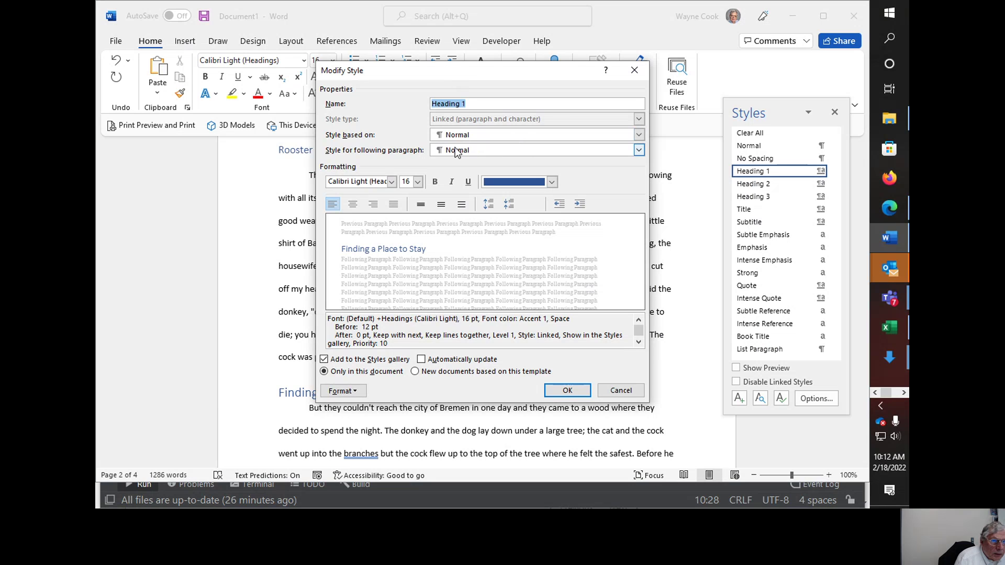
left_click(639, 150)
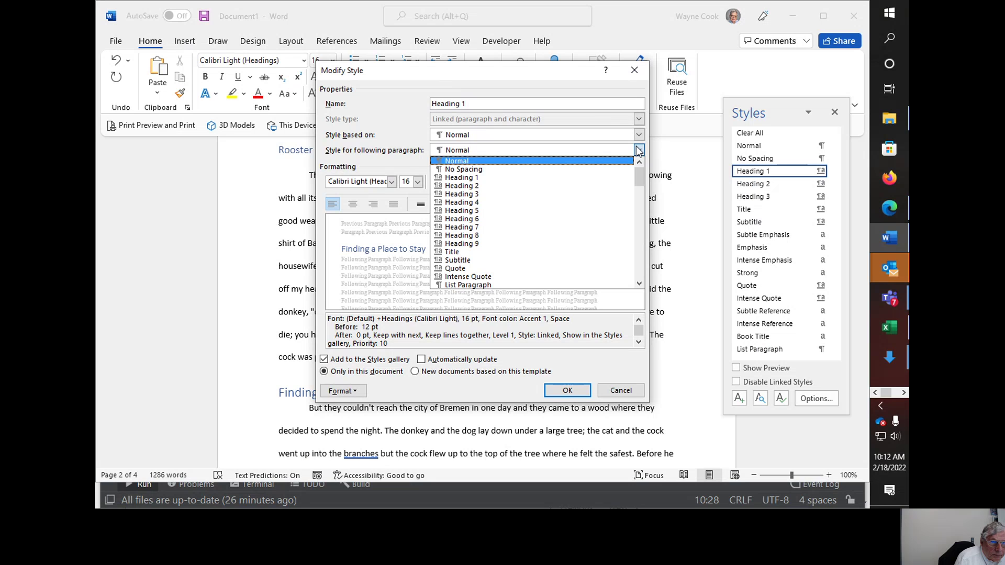
left_click(638, 151)
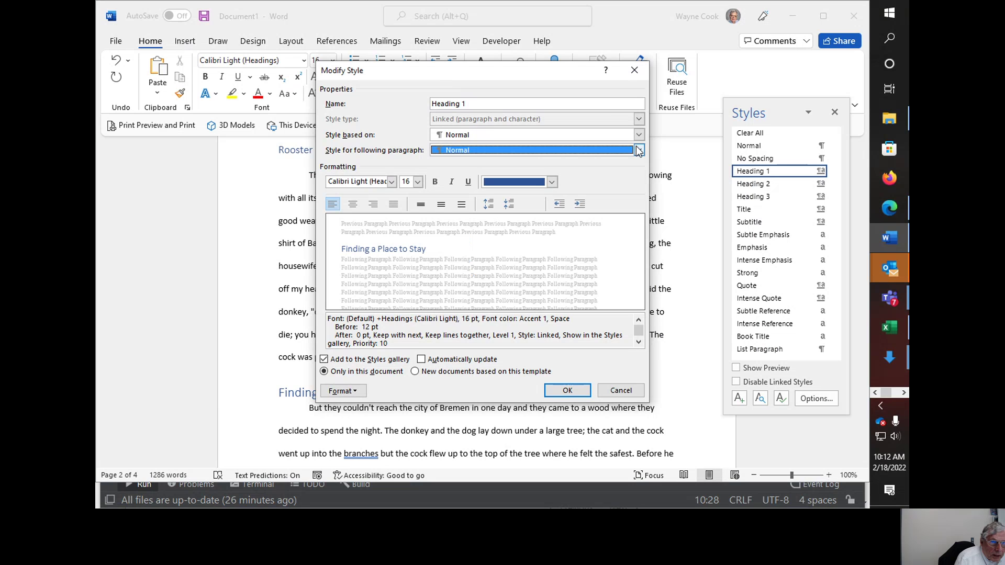
left_click(564, 391)
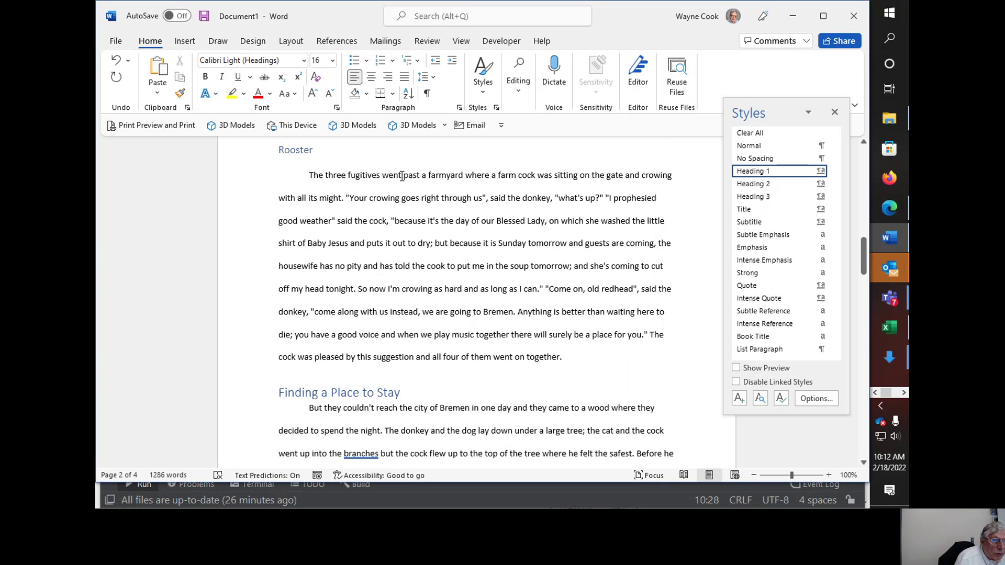
Set the 'Finding a Place to Stay' heading's line spacing to Double
left_click(459, 107)
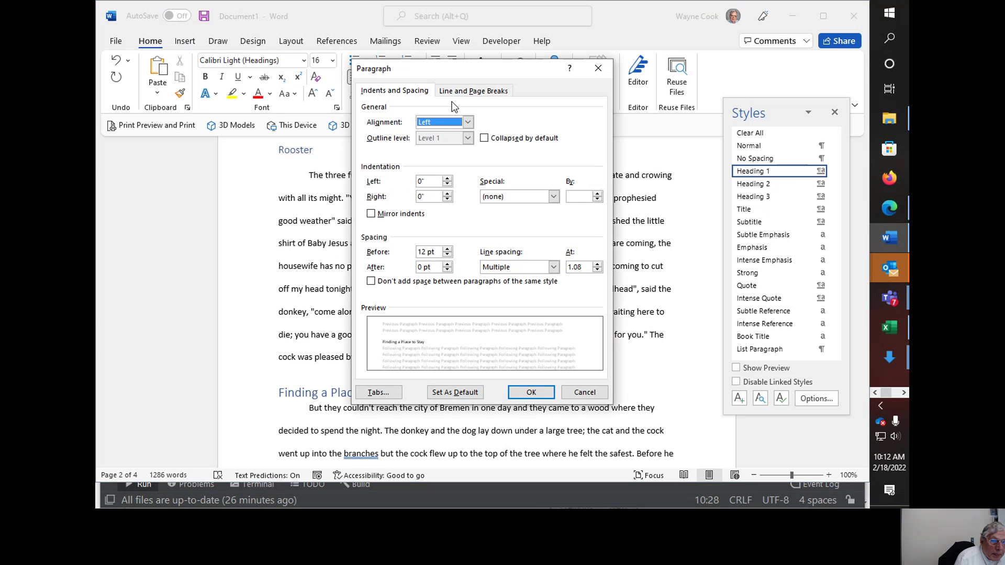
left_click(553, 268)
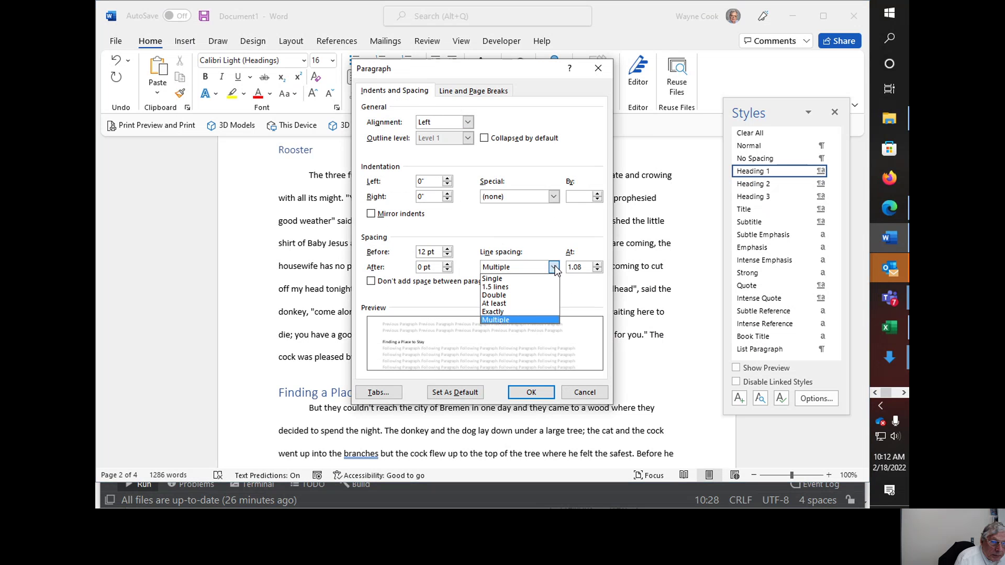
left_click(514, 295)
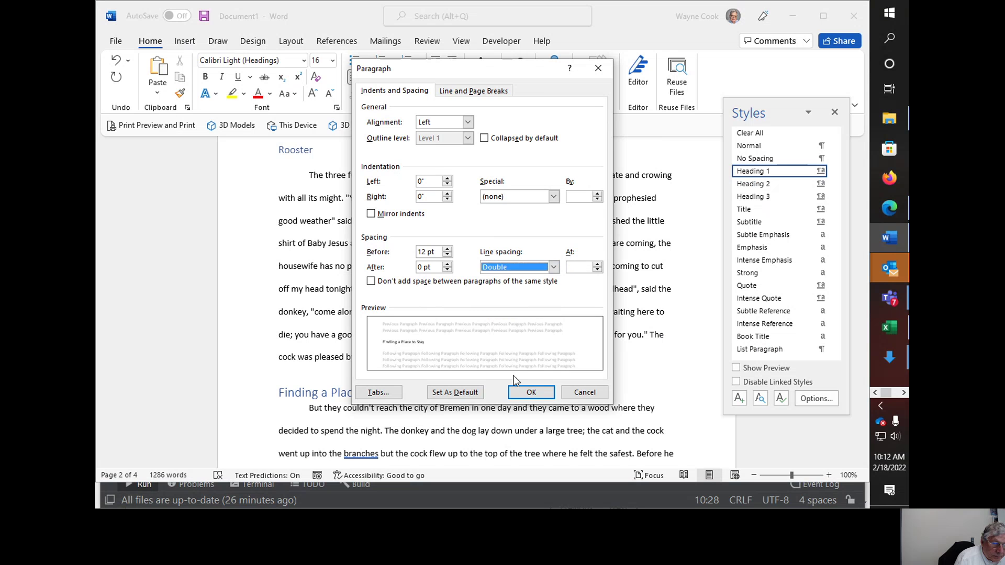
left_click(520, 394)
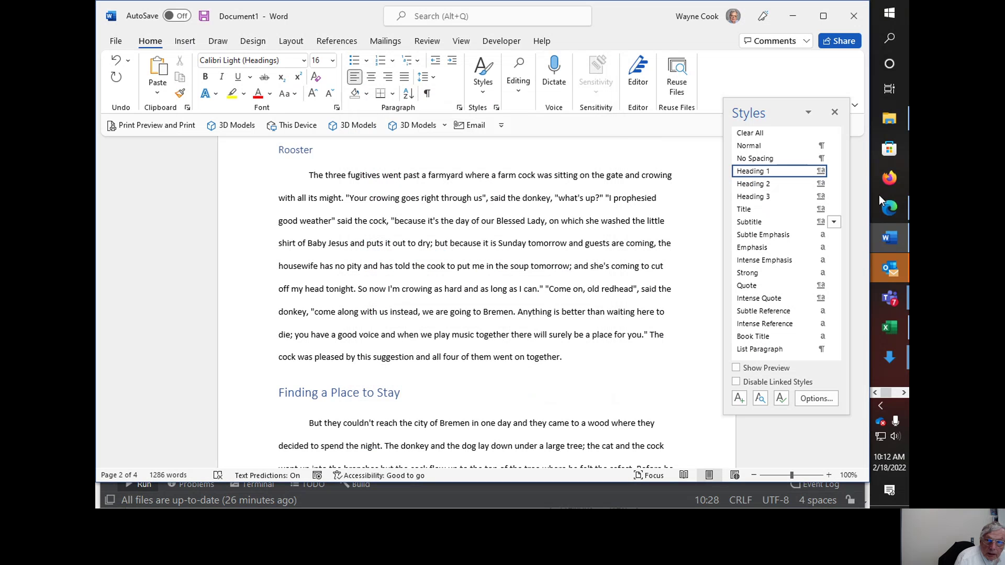
mouse_move(828, 177)
left_click(833, 173)
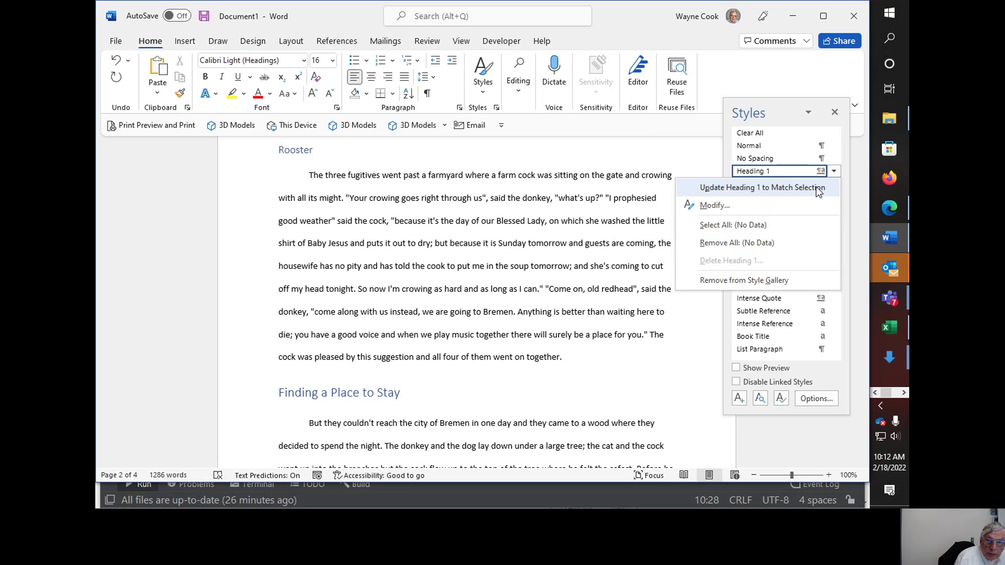
left_click(818, 189)
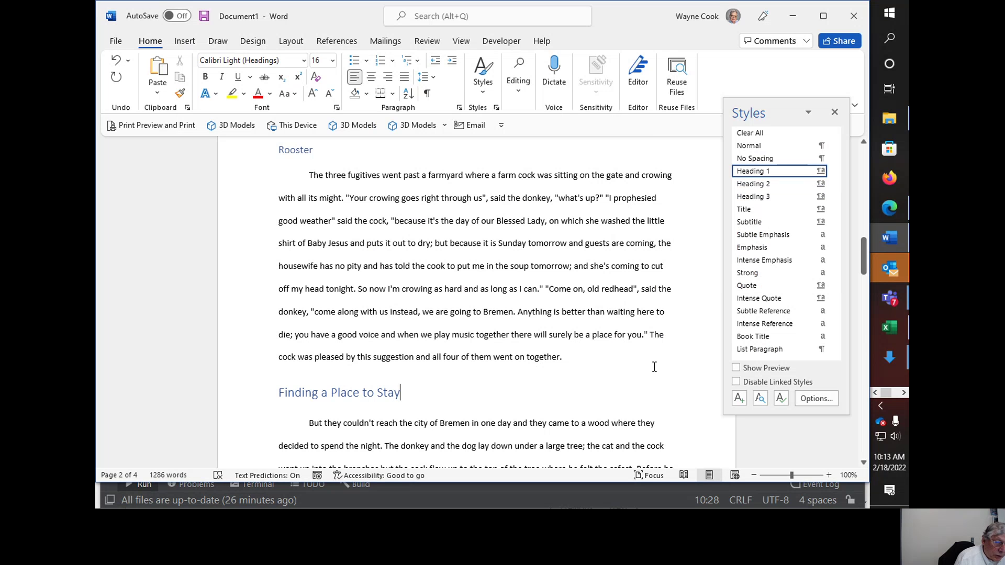
scroll(646, 359, "down", 3)
scroll(616, 275, "down", 6)
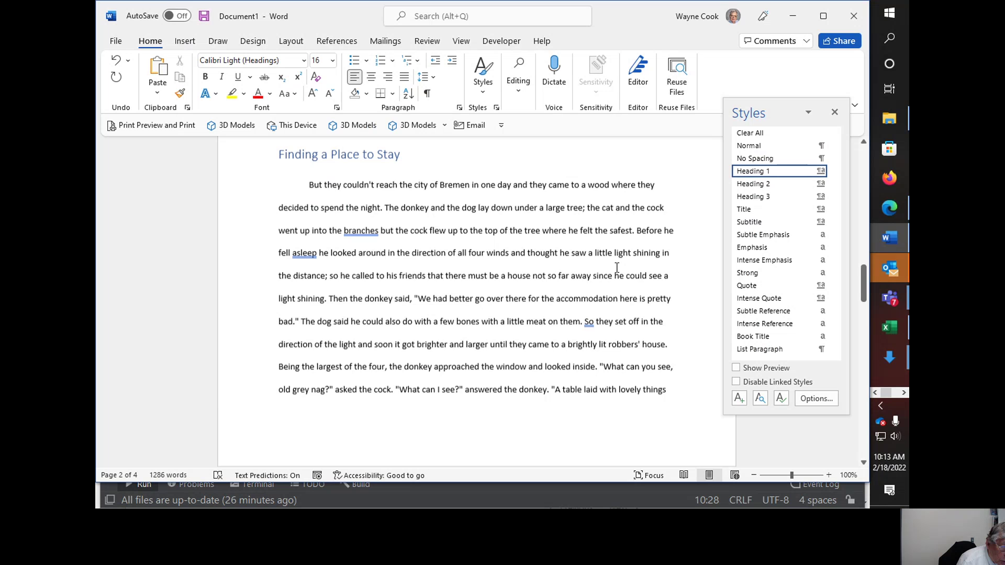
scroll(616, 268, "down", 7)
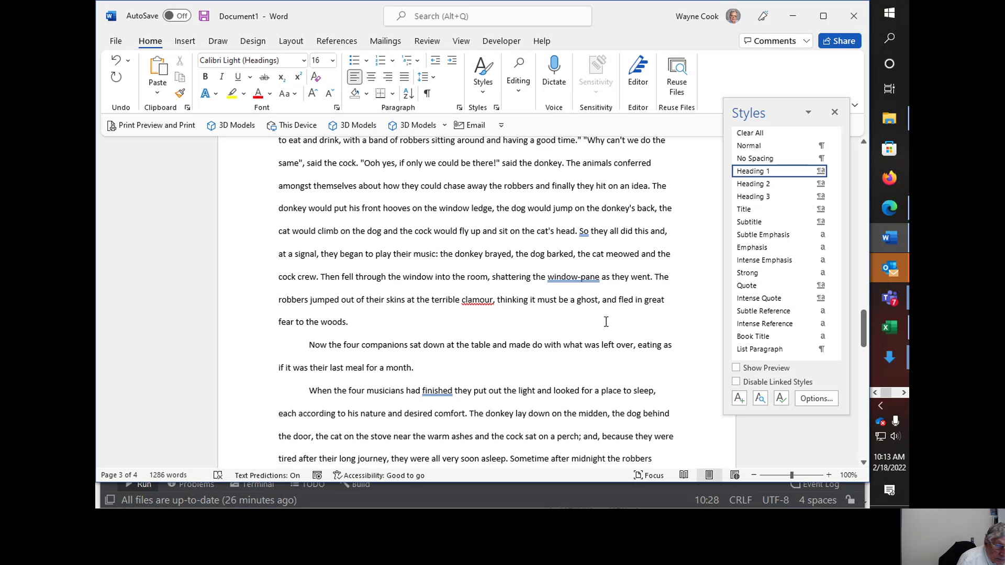
scroll(607, 321, "down", 3)
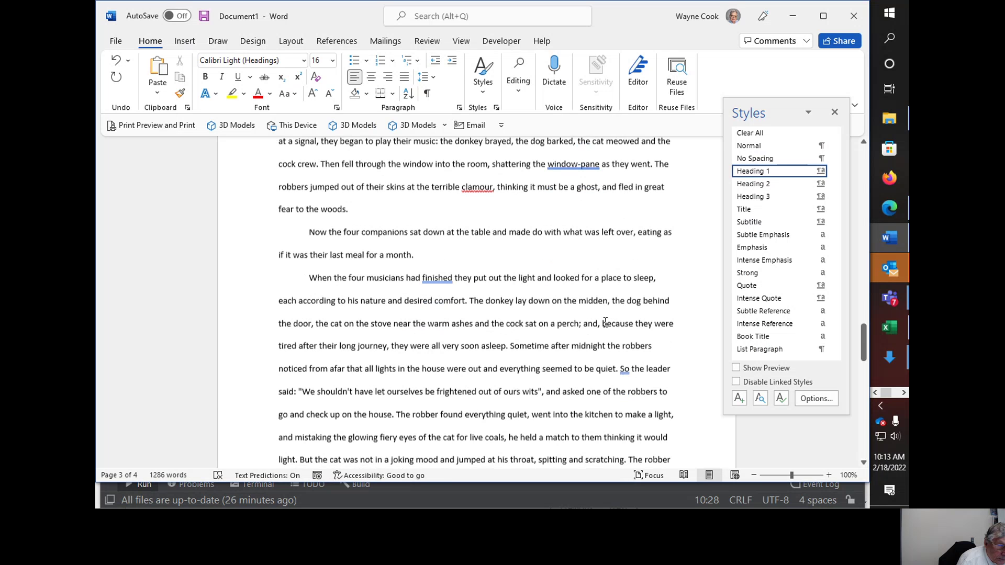
scroll(606, 322, "up", 3)
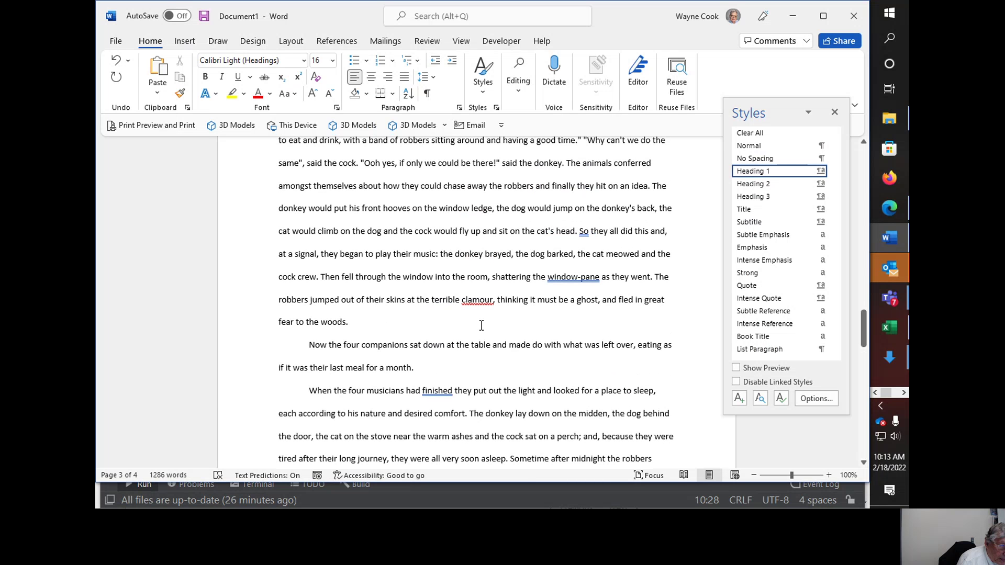
left_click(359, 322)
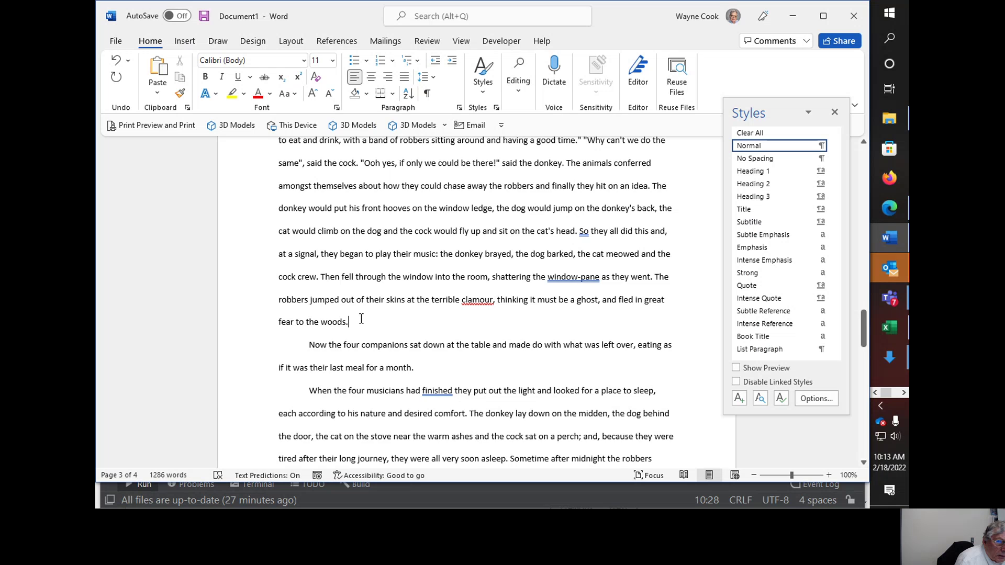
Insert Heading 1 lines 'Eat' after 'fear to the woods.' and 'Sleep' after 'for a month.'
scroll(408, 255, "up", 1)
scroll(403, 258, "down", 3)
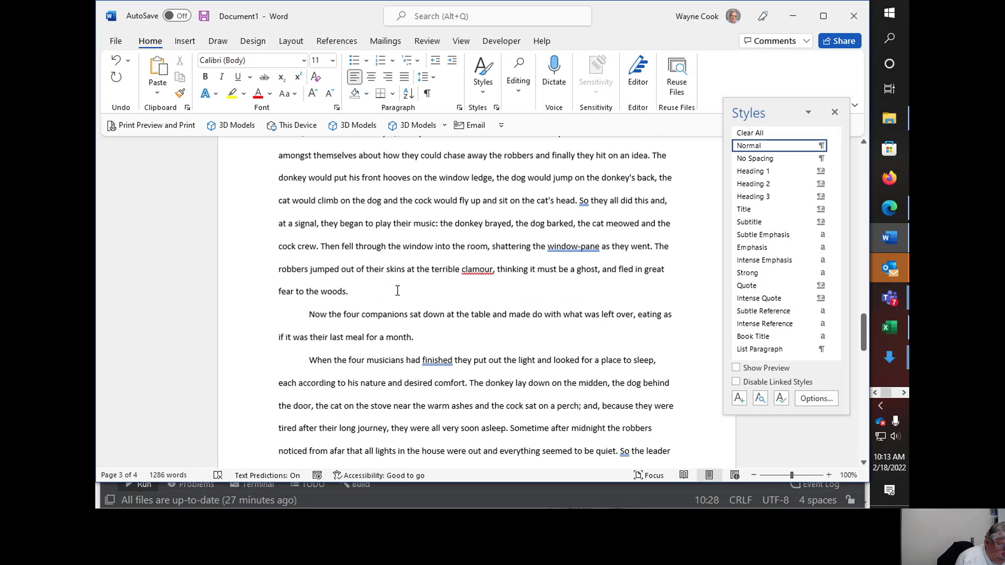
left_click(397, 291)
key("Return")
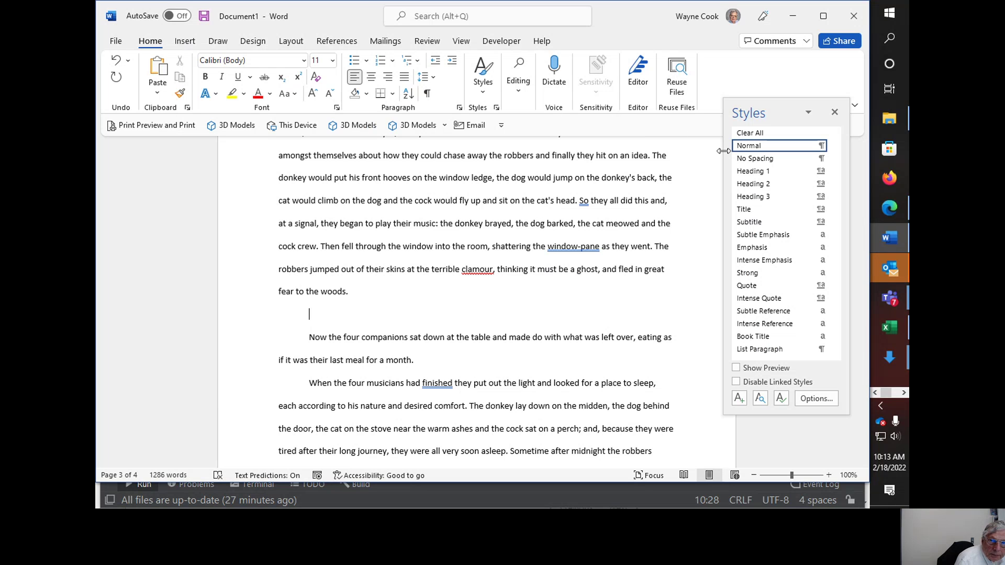
left_click(740, 175)
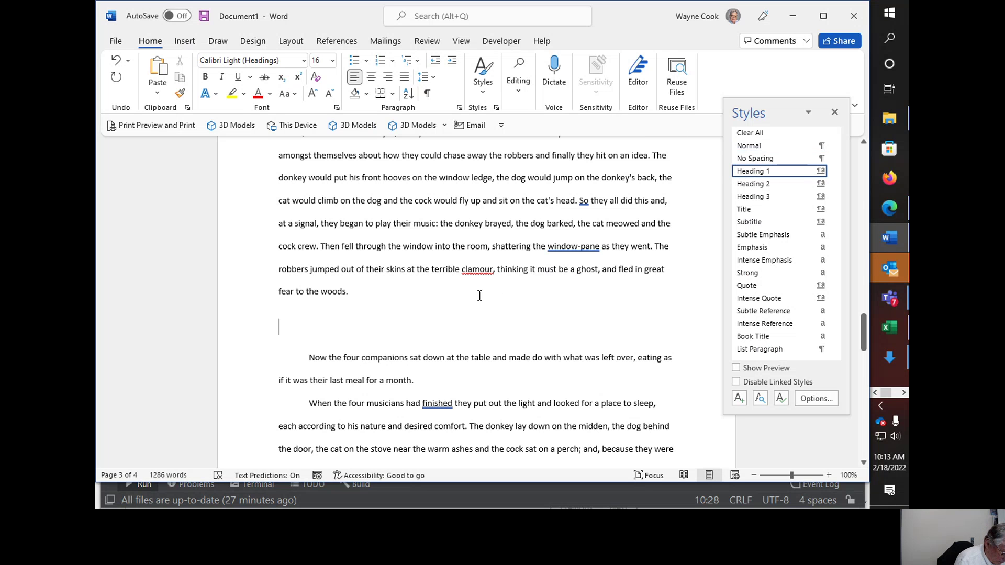
type("Eat")
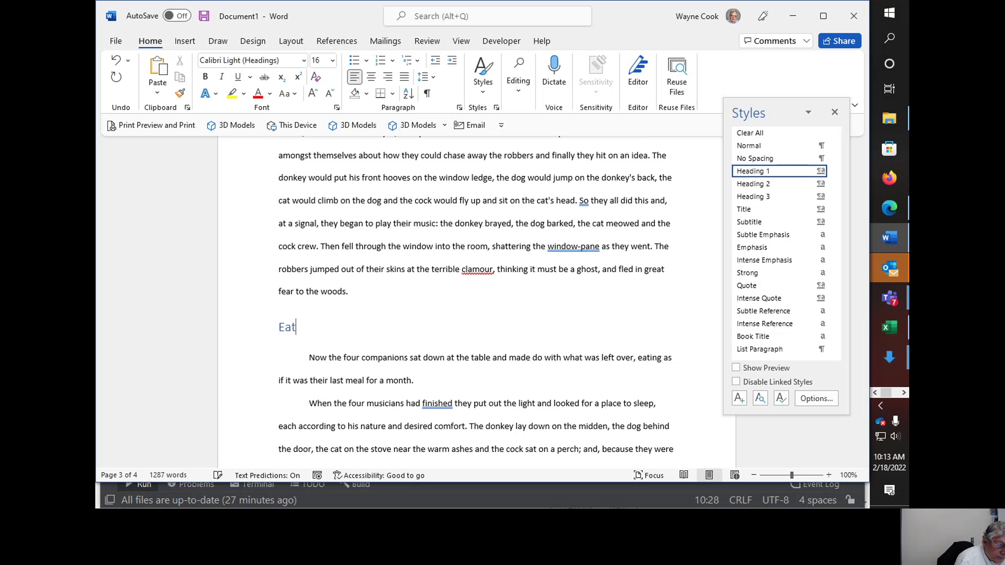
left_click(436, 380)
key("Return")
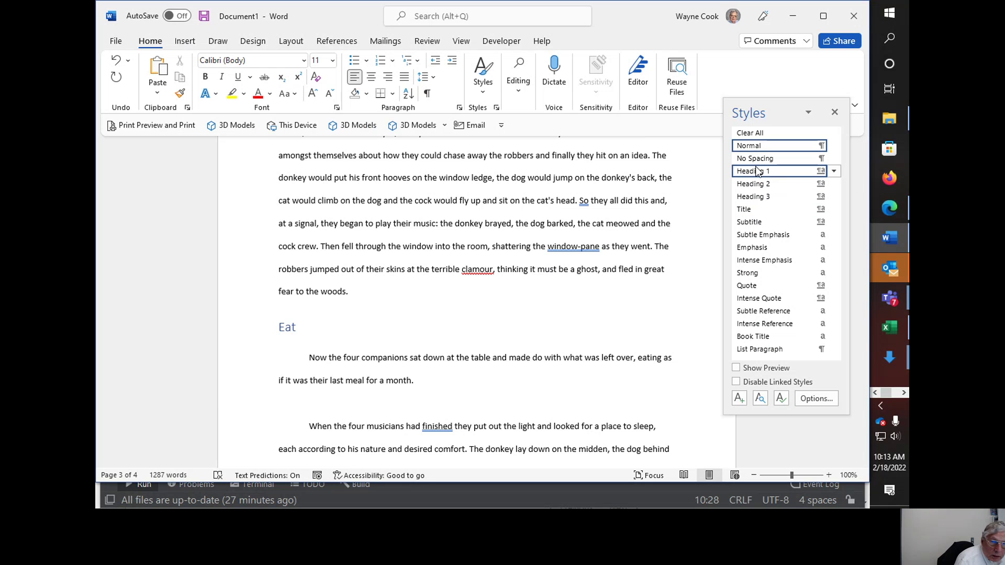
left_click(770, 171)
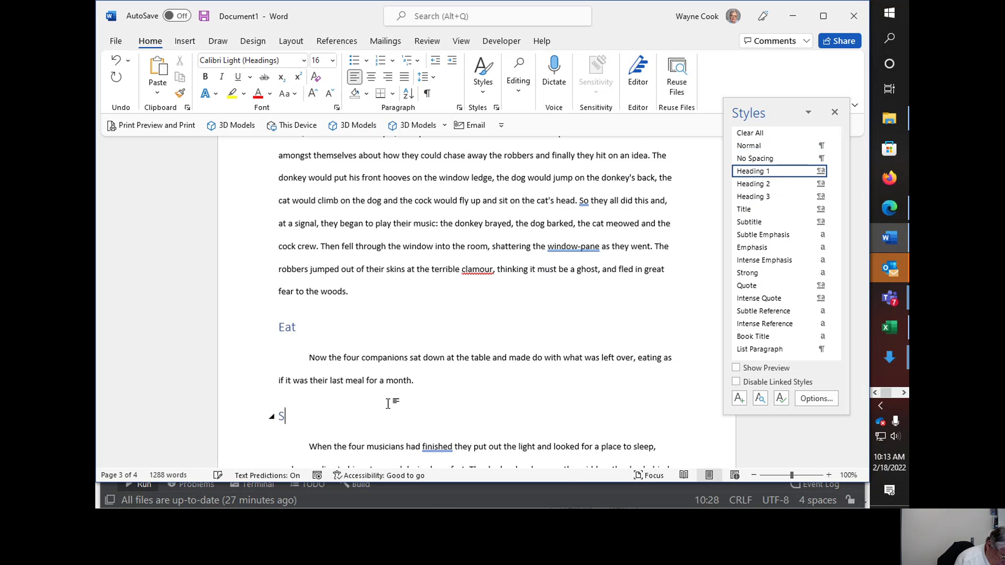
type("Sleep")
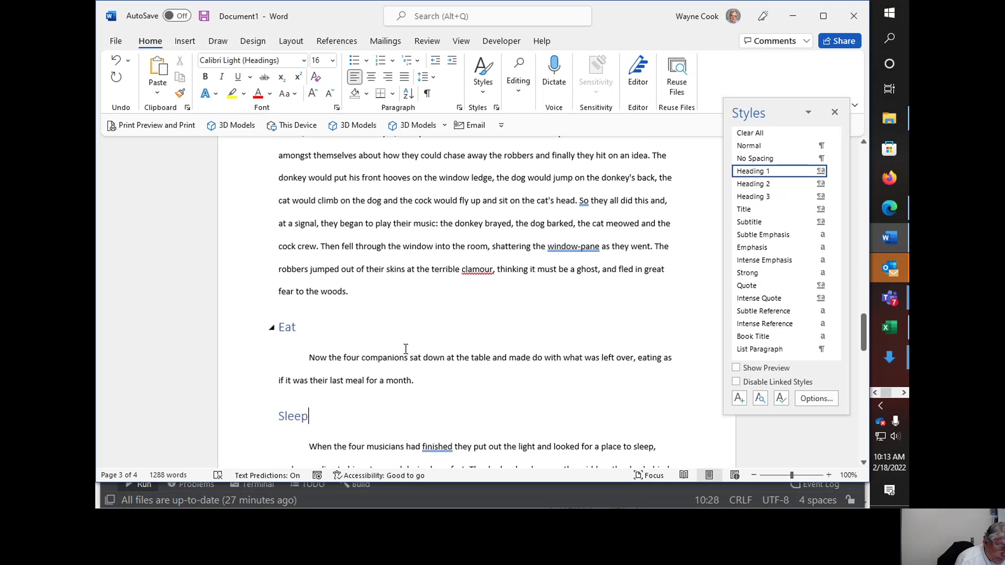
scroll(405, 346, "down", 3)
scroll(404, 347, "down", 8)
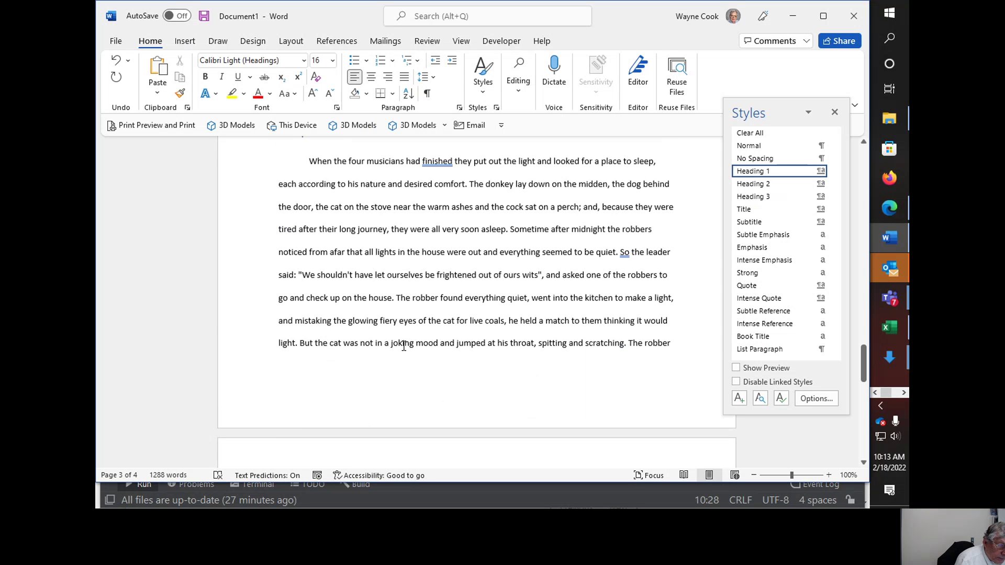
scroll(403, 346, "down", 2)
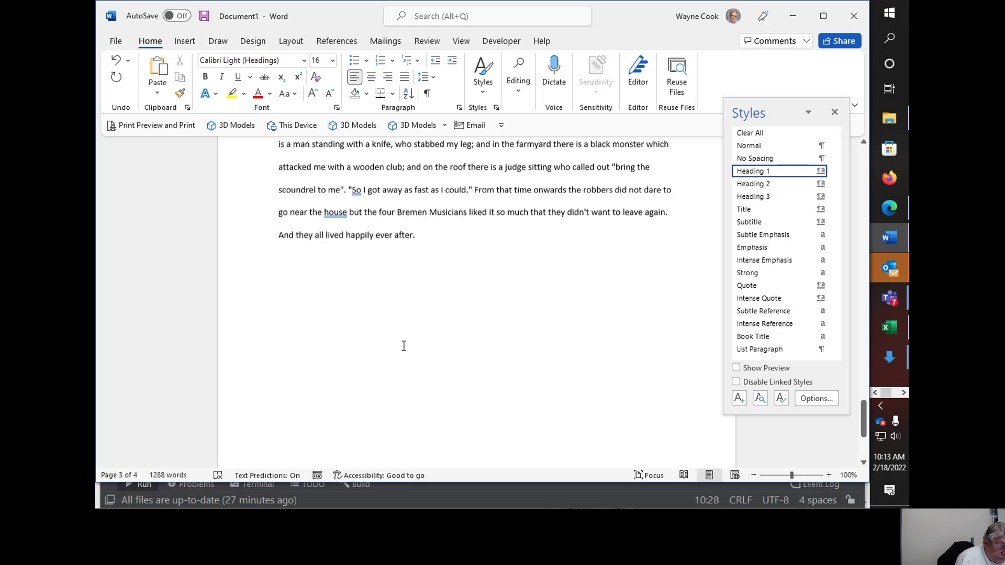
scroll(402, 347, "up", 2)
scroll(401, 348, "up", 10)
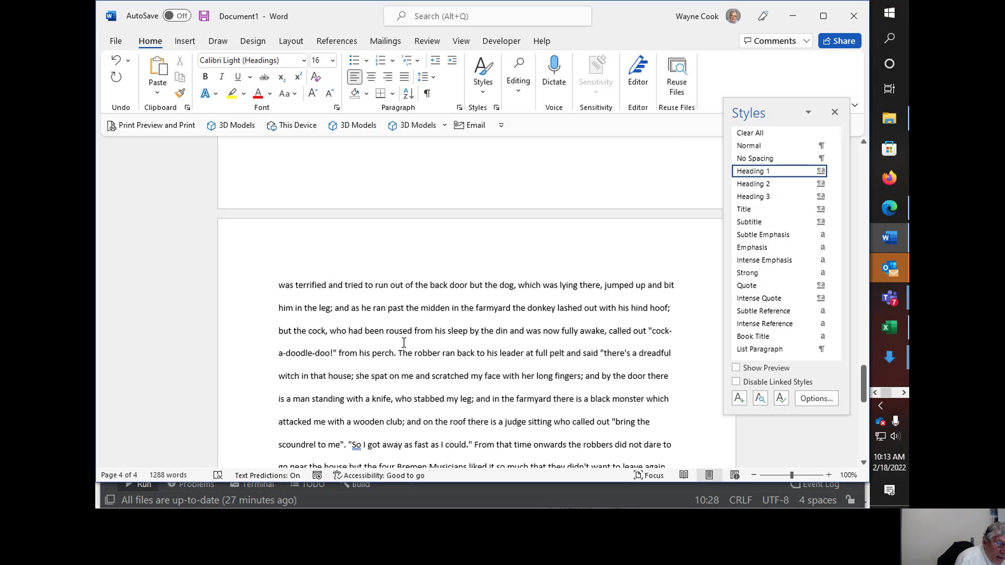
scroll(397, 335, "up", 10)
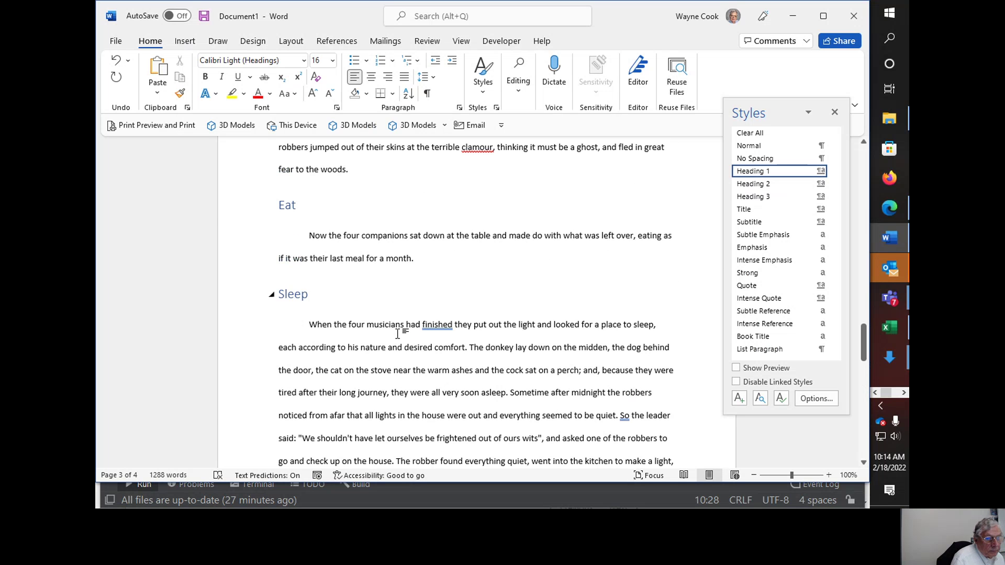
scroll(393, 340, "up", 10)
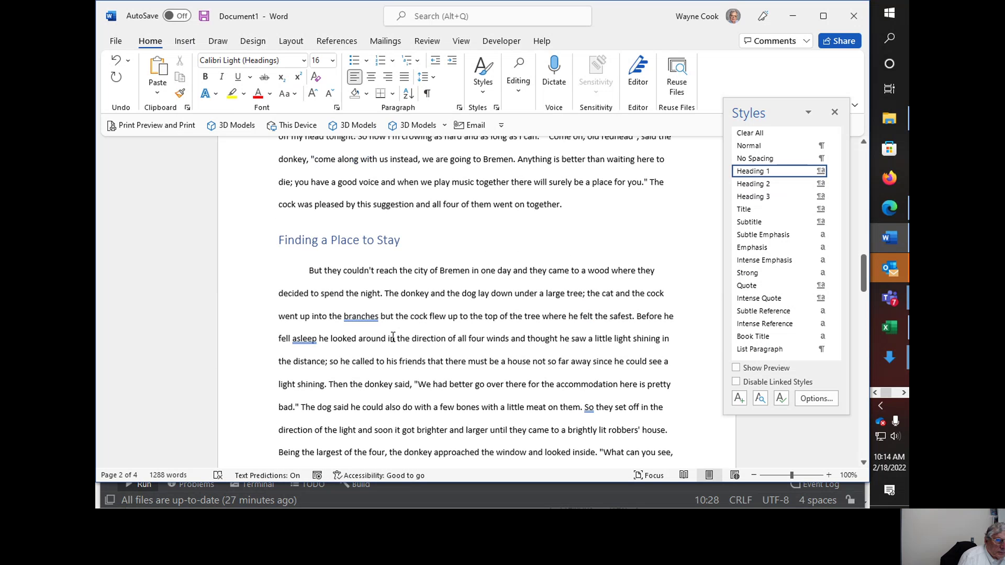
scroll(398, 335, "up", 10)
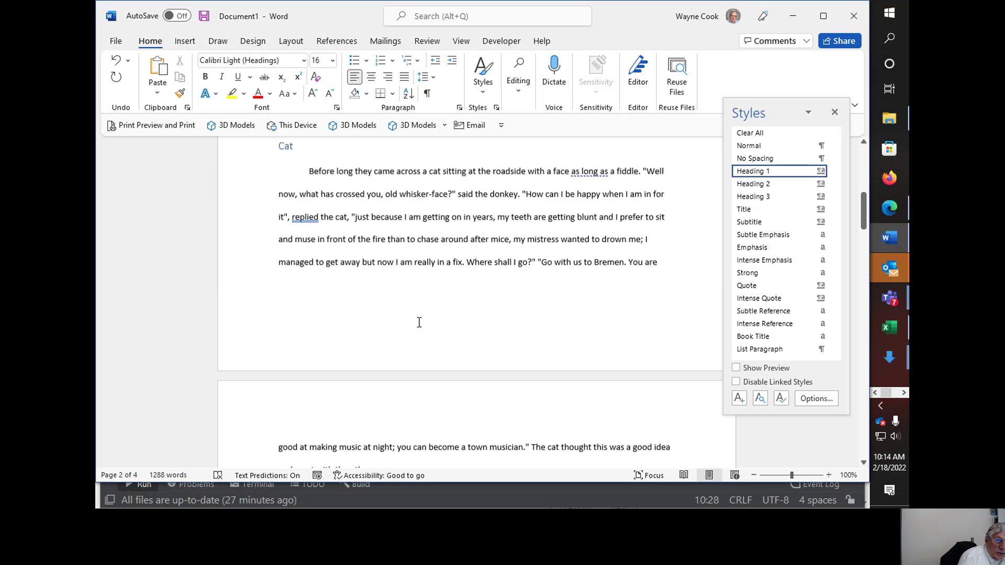
scroll(419, 322, "up", 10)
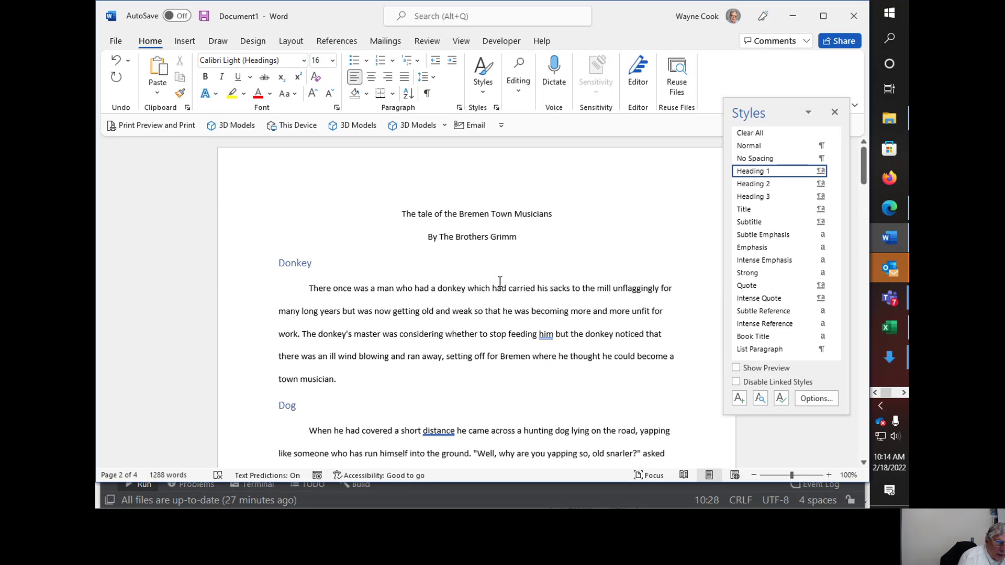
left_click(460, 219)
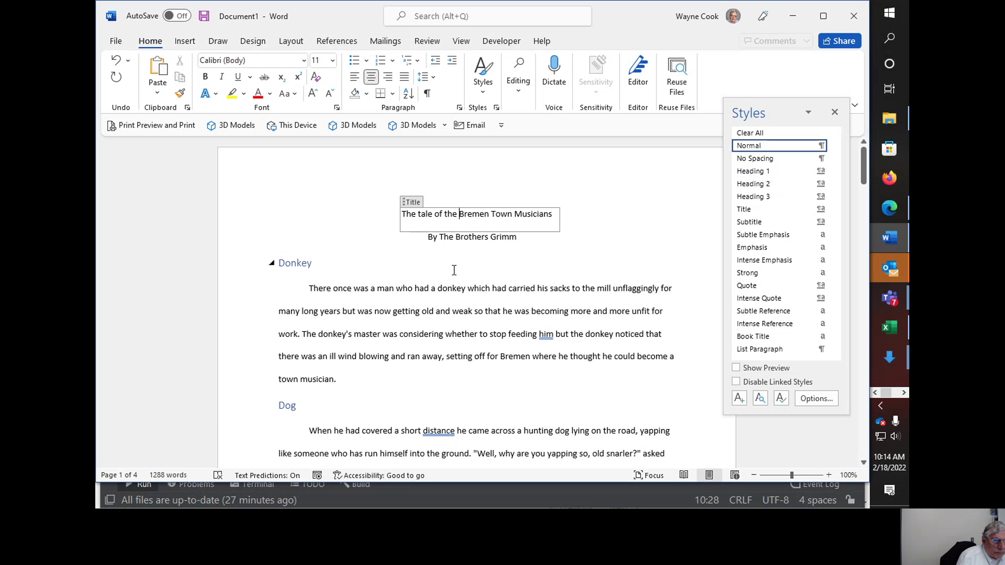
scroll(448, 264, "down", 4)
scroll(418, 236, "up", 3)
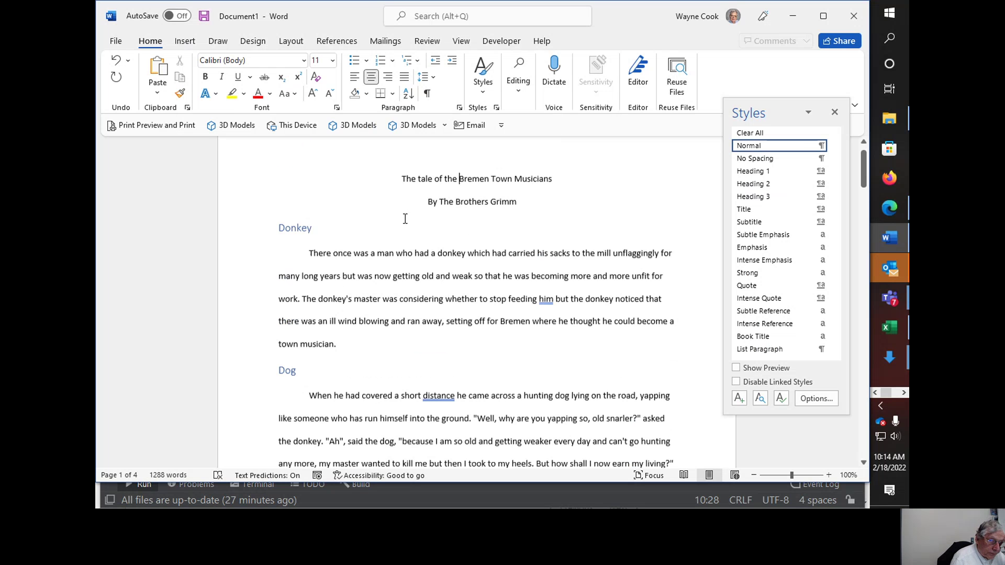
scroll(405, 221, "down", 7)
scroll(405, 221, "down", 10)
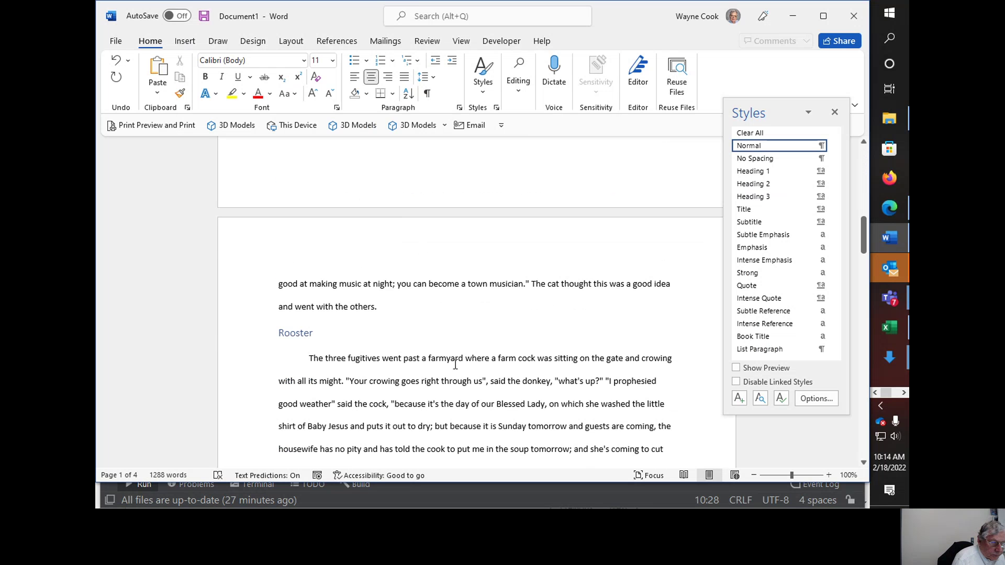
scroll(419, 298, "down", 5)
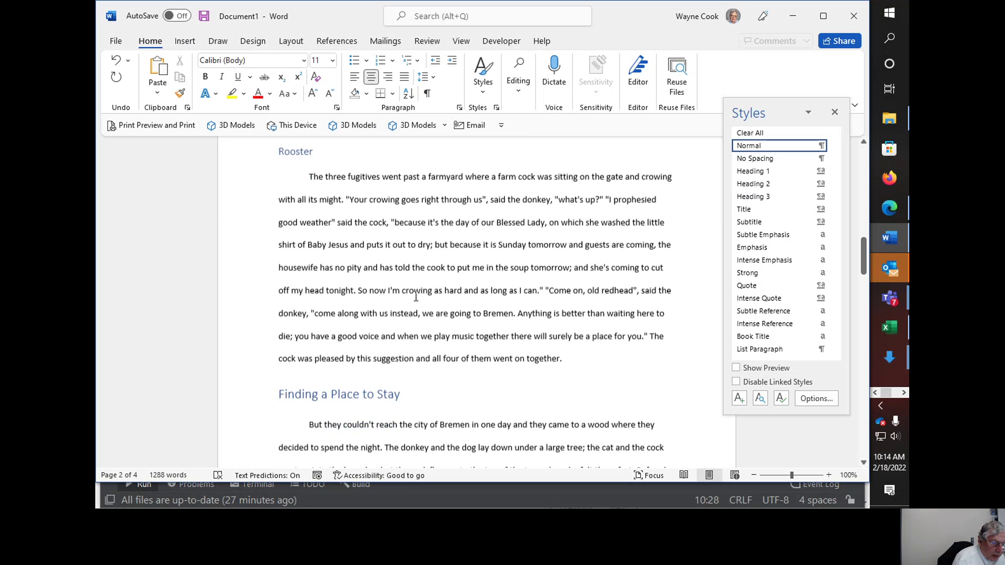
scroll(316, 354, "down", 2)
Insert a Next Page section break just before the 'Finding a Place to Stay' heading
left_click(280, 365)
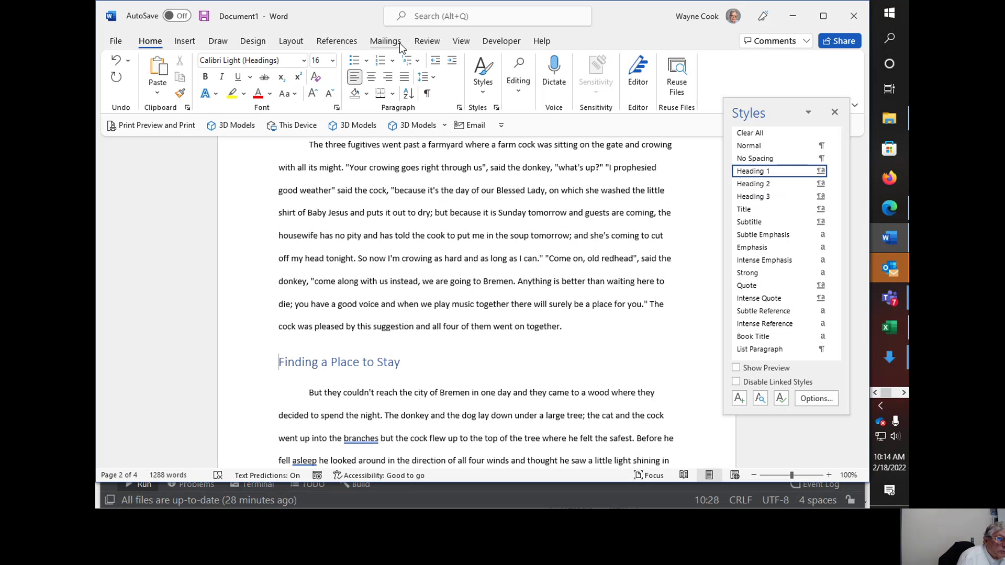
left_click(188, 44)
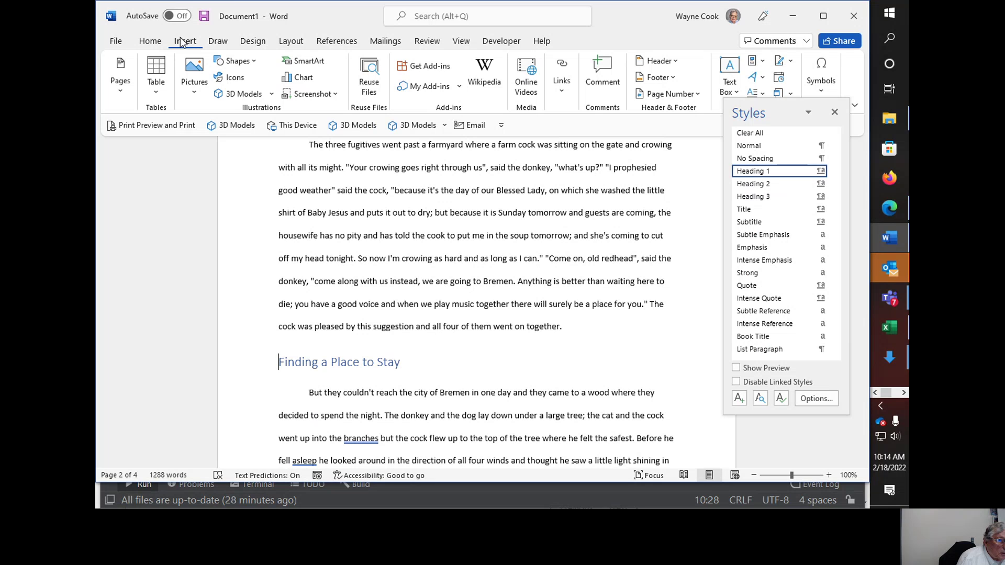
left_click(121, 89)
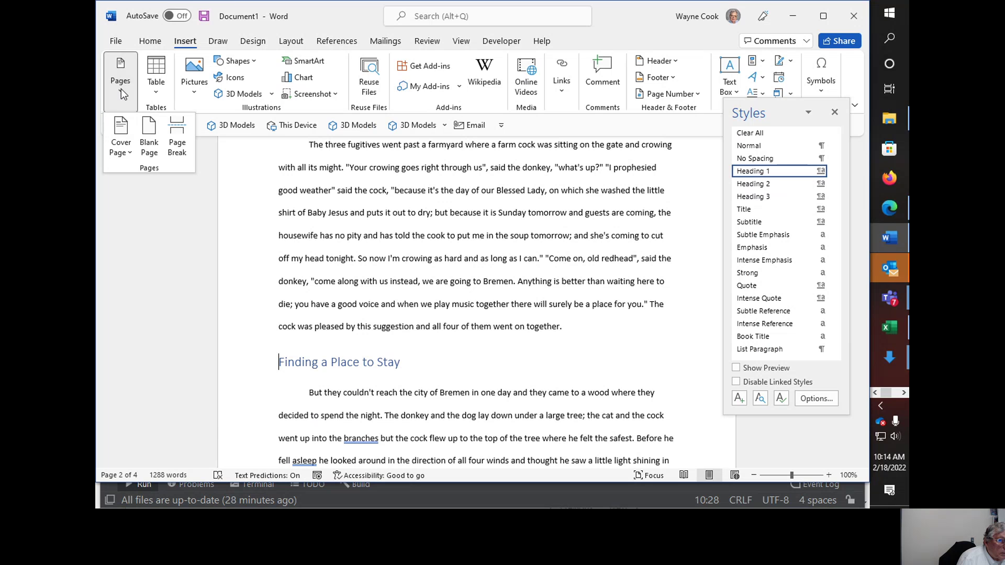
left_click(121, 89)
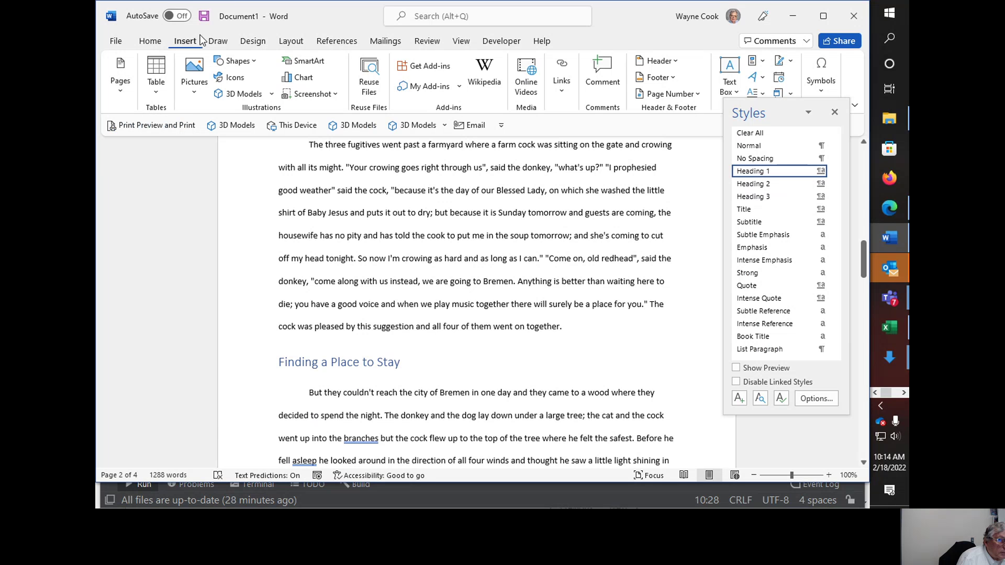
left_click(254, 41)
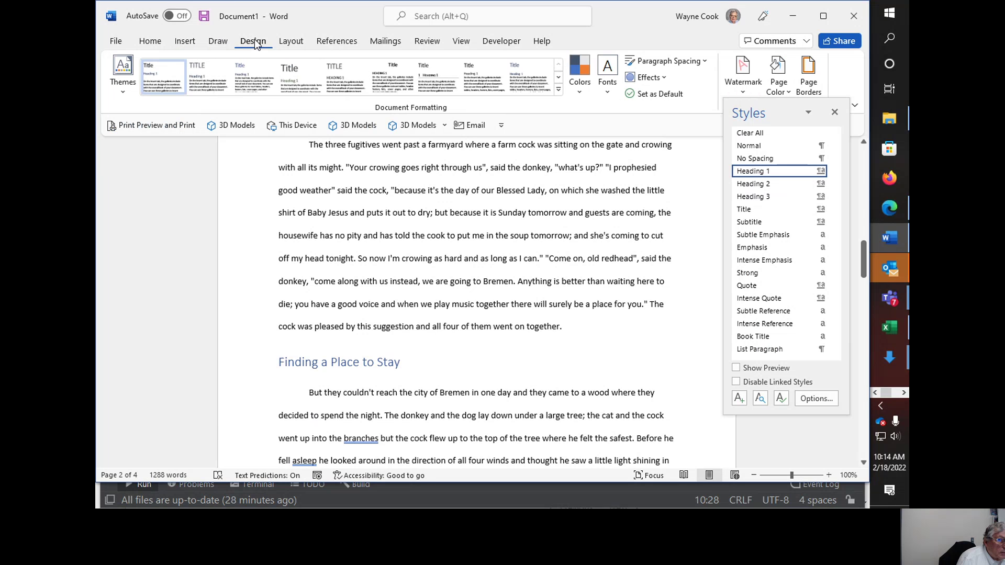
left_click(292, 41)
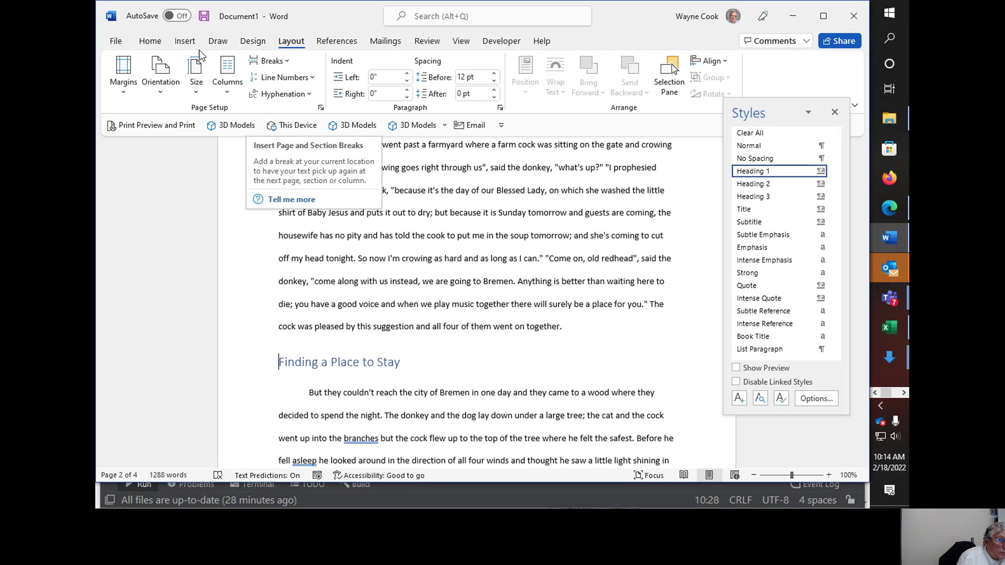
left_click(289, 61)
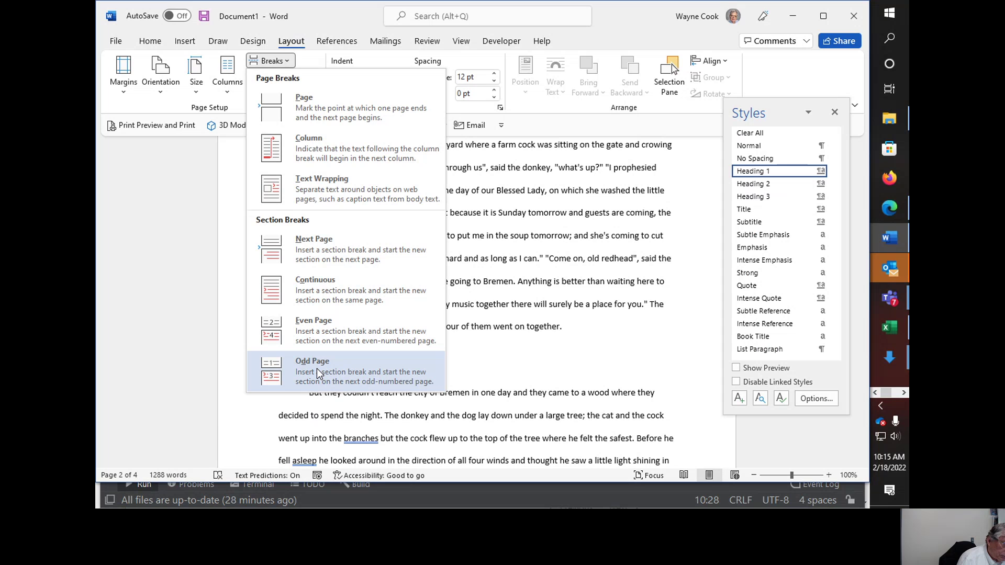
left_click(337, 250)
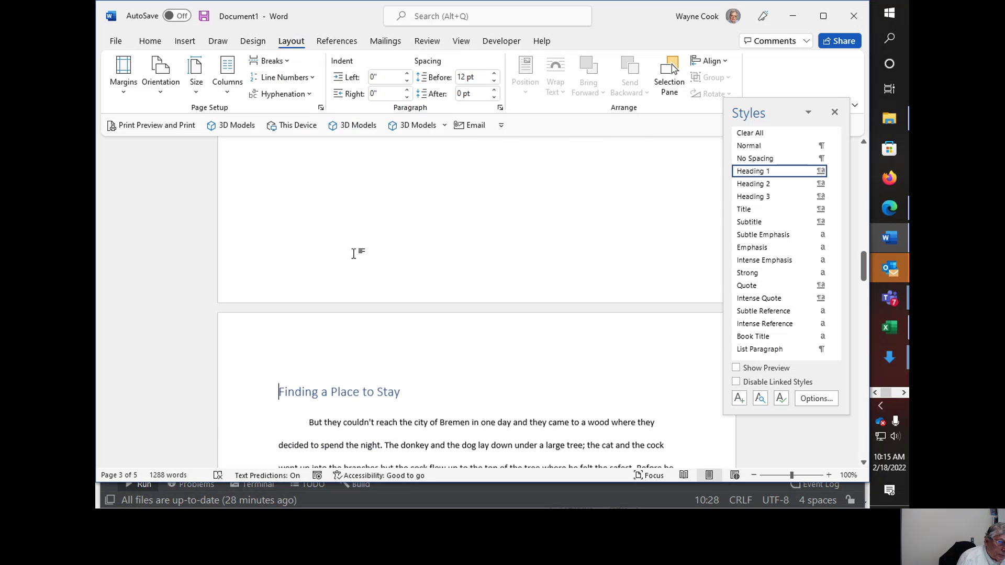
Scroll through the five-page story to its end and back up to the title
scroll(354, 245, "up", 5)
scroll(355, 237, "down", 10)
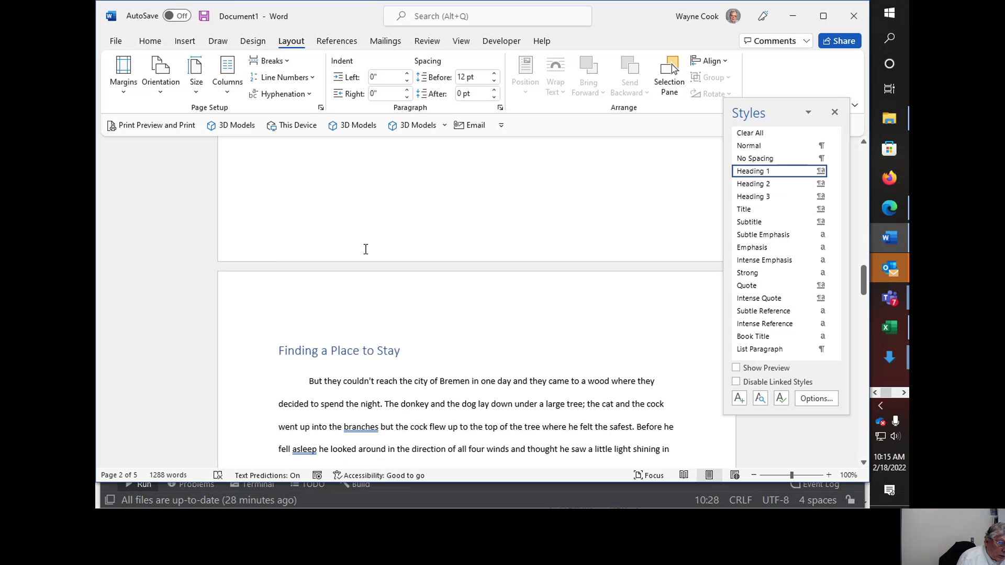
scroll(367, 251, "down", 10)
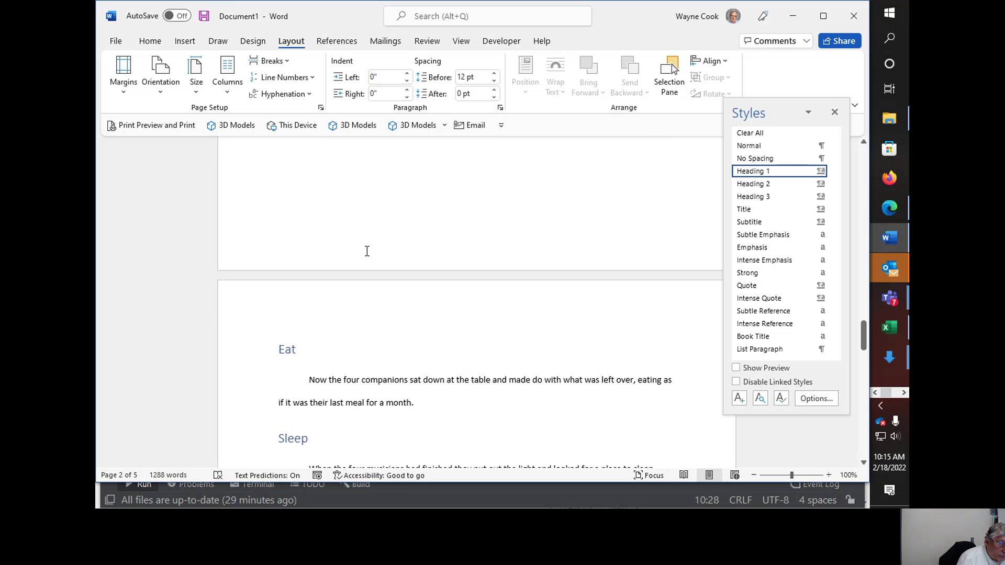
scroll(366, 250, "down", 10)
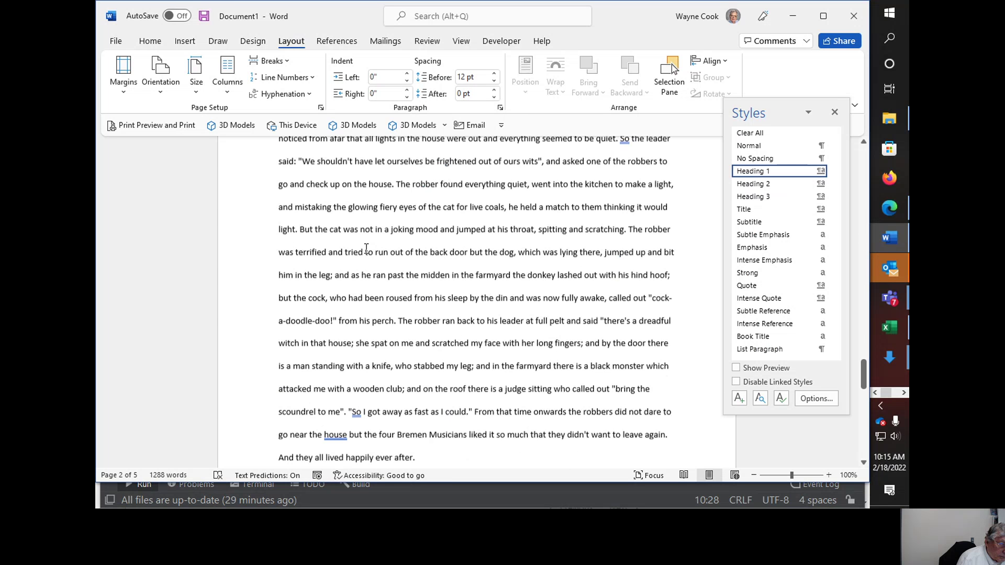
scroll(366, 247, "down", 5)
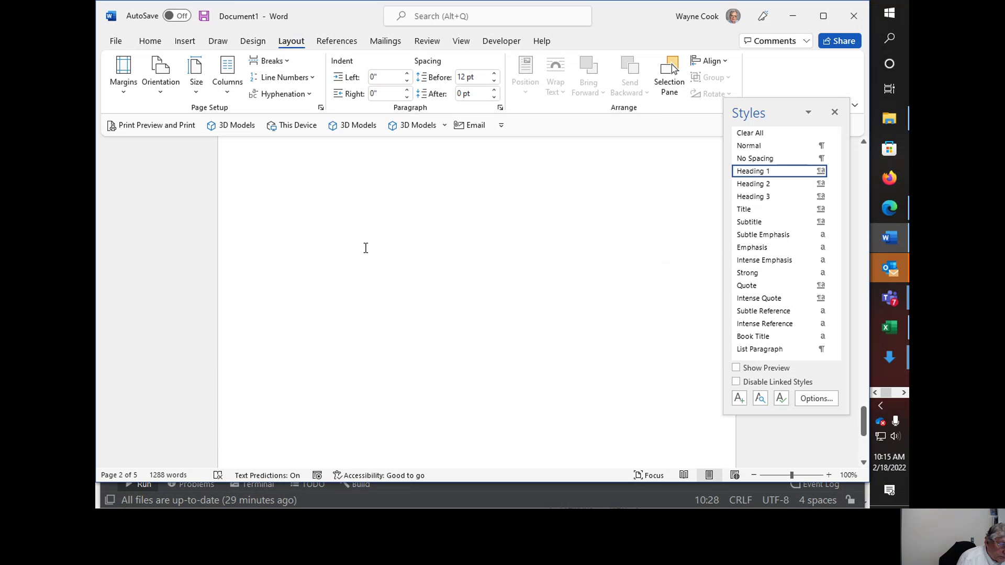
scroll(365, 248, "up", 5)
scroll(366, 251, "up", 15)
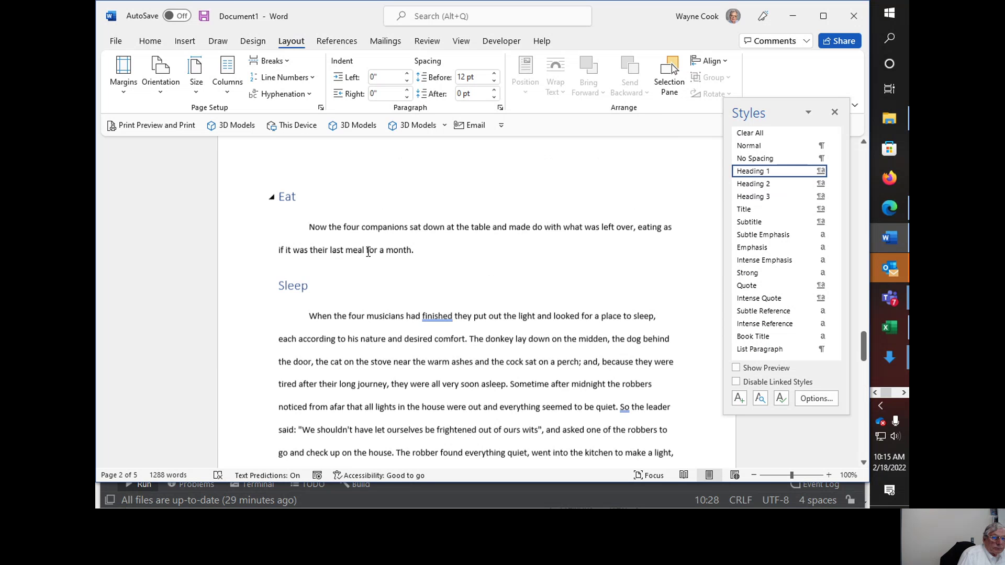
scroll(369, 249, "up", 15)
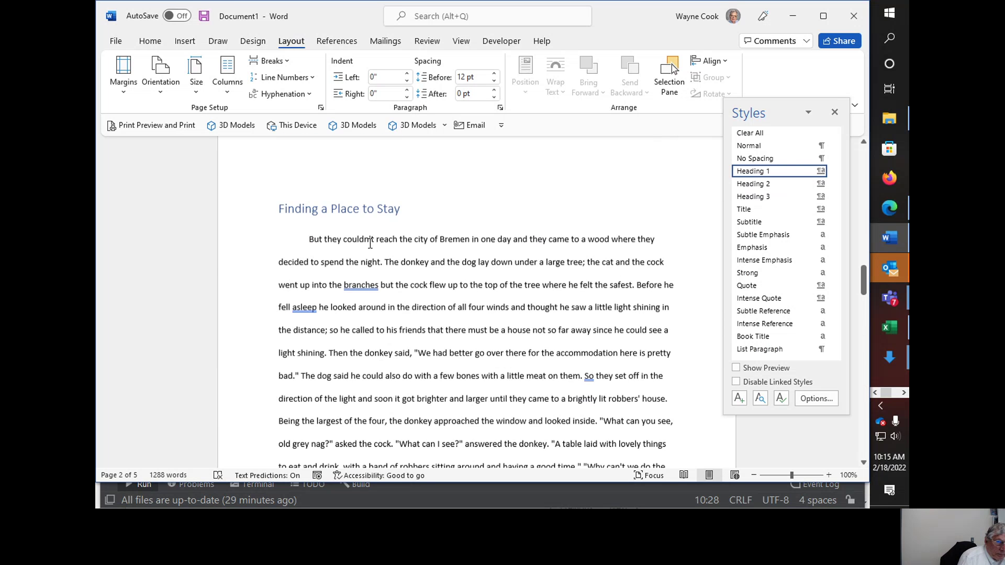
scroll(365, 243, "up", 10)
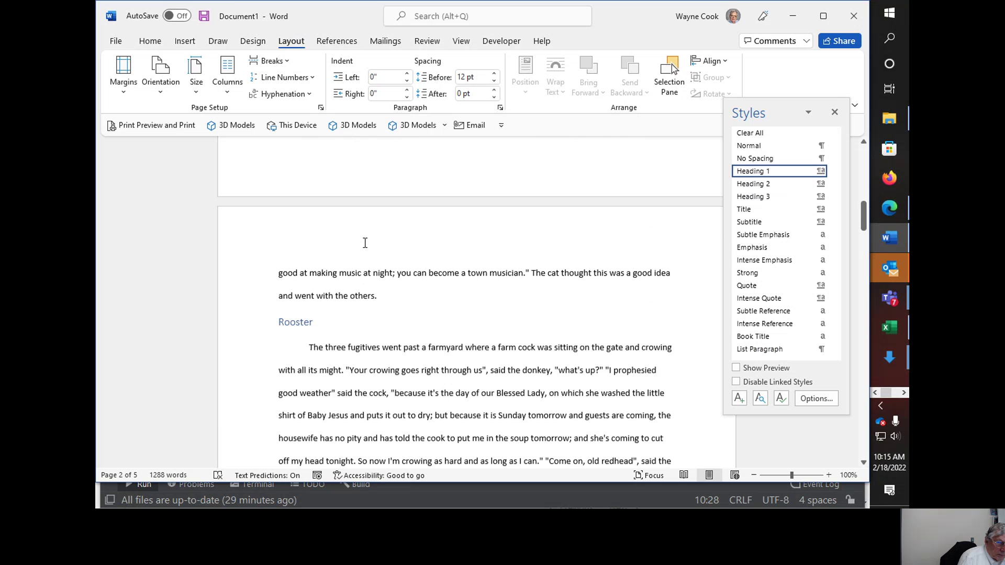
scroll(366, 242, "up", 8)
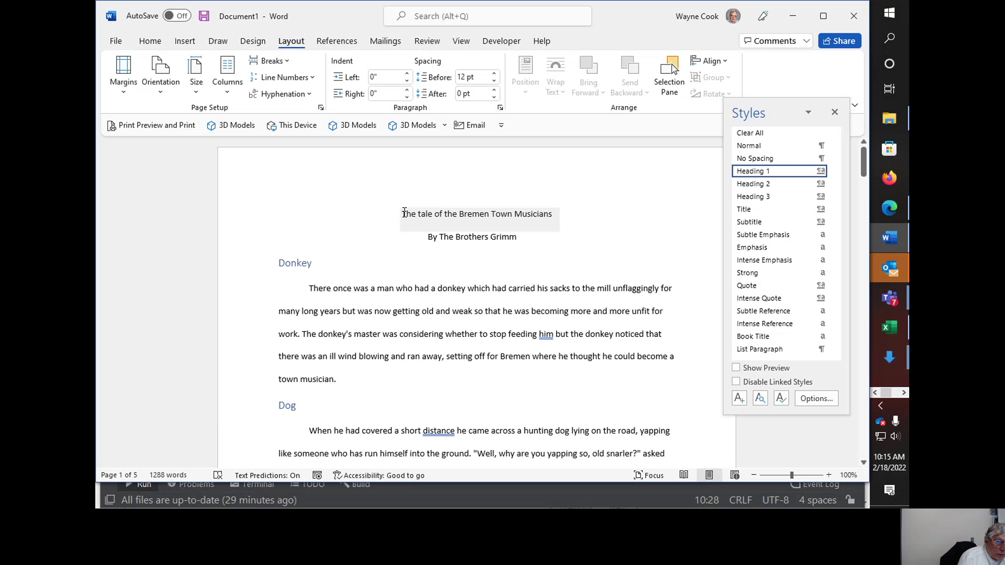
left_click(402, 213)
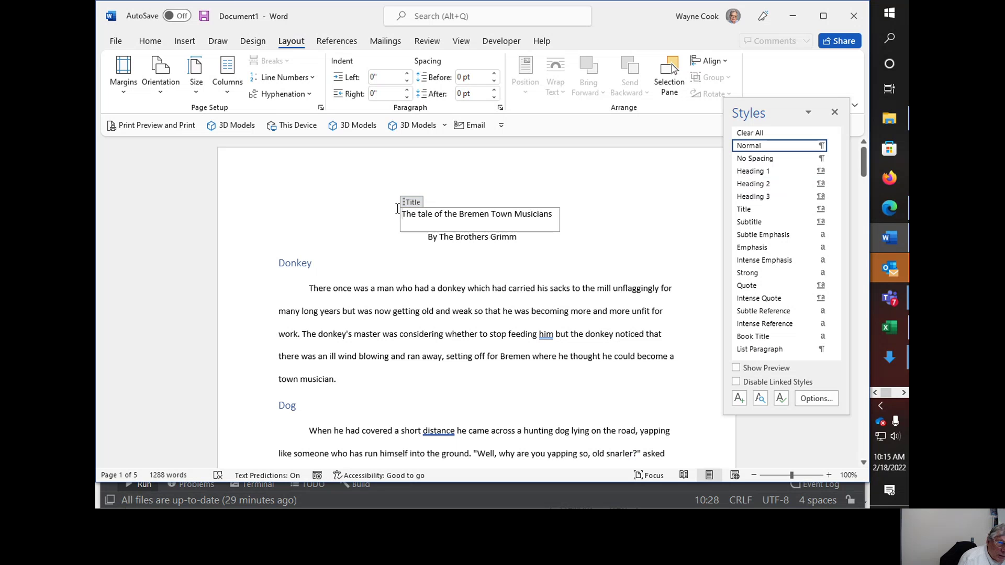
double_click(412, 175)
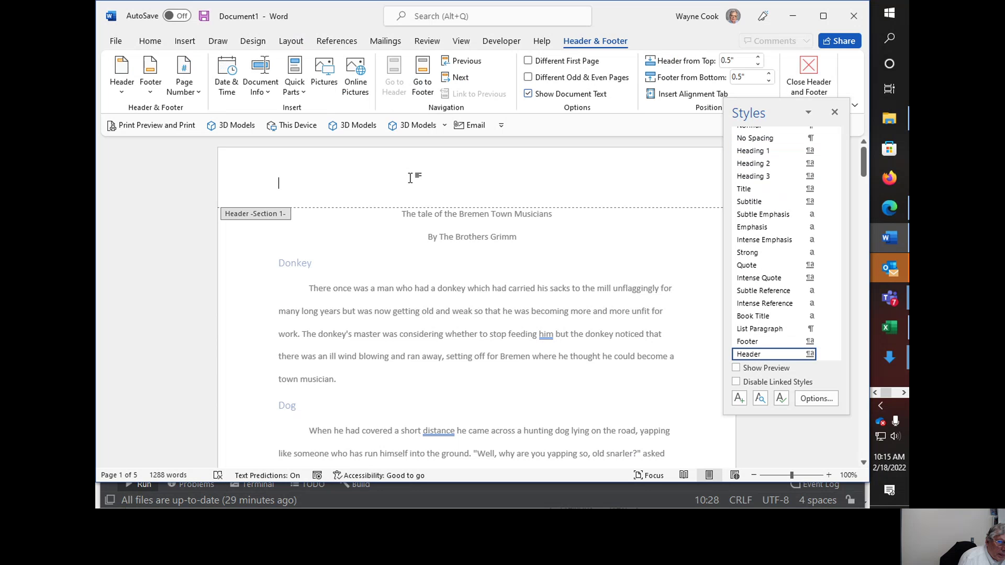
double_click(356, 218)
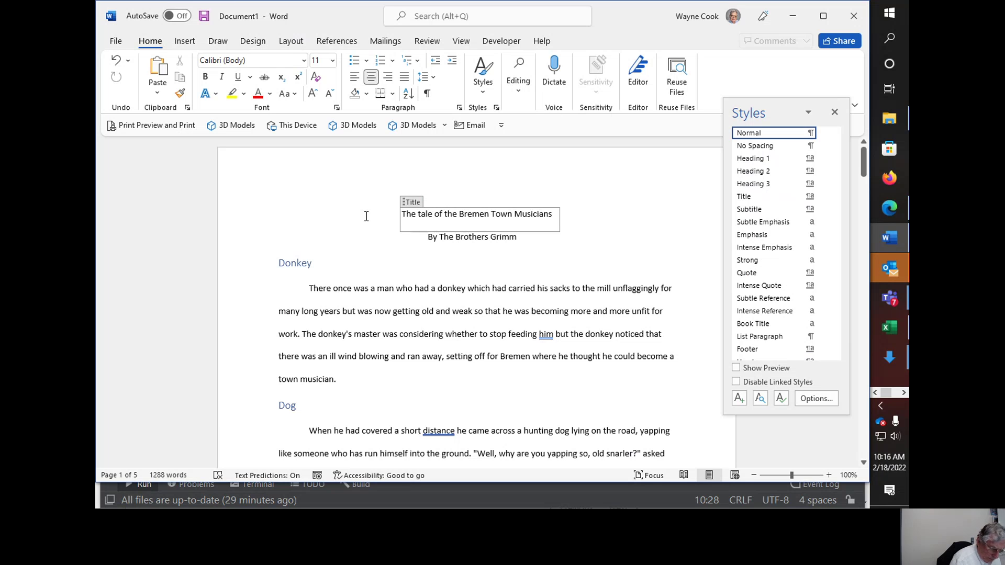
left_click(562, 210)
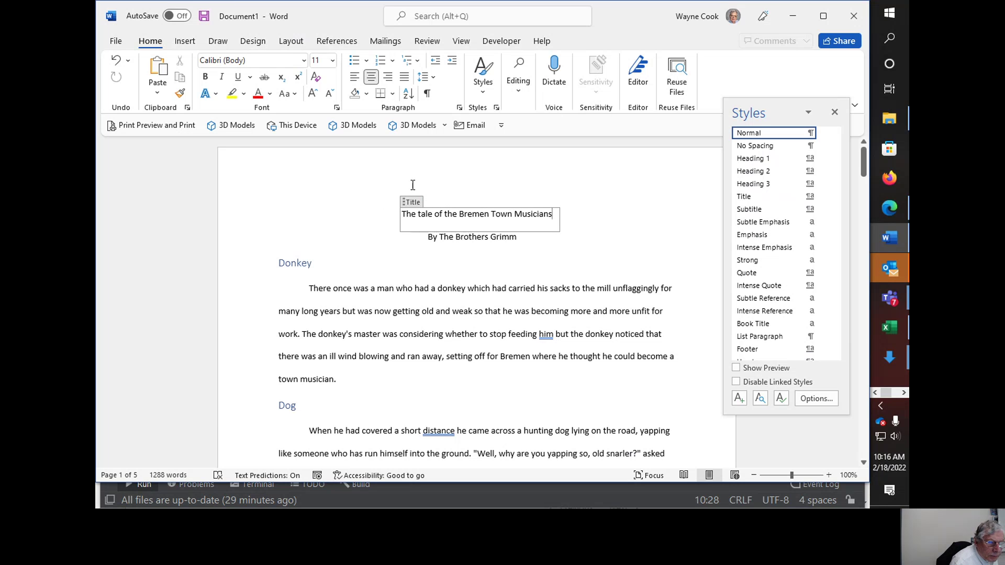
left_click(414, 203)
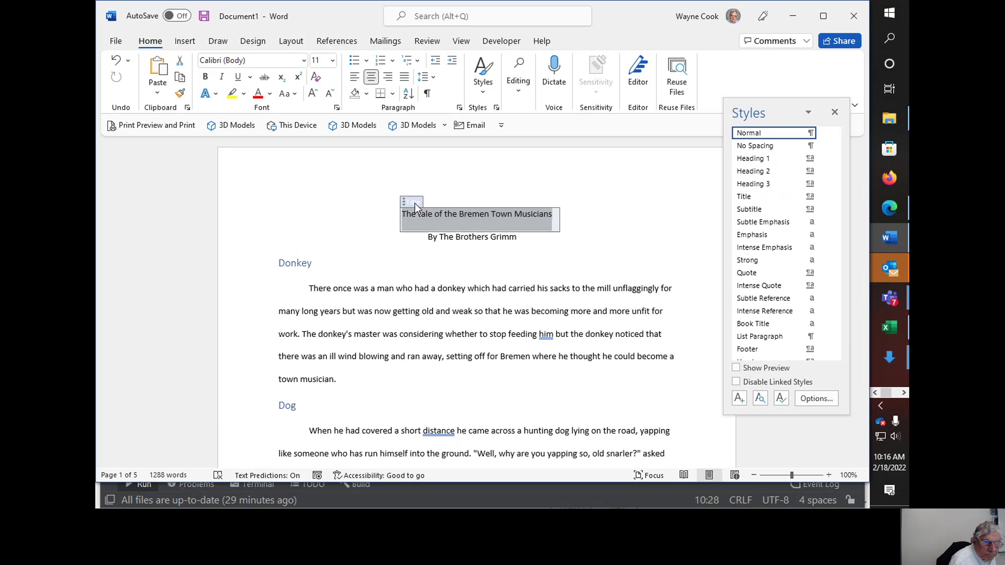
left_click(503, 190)
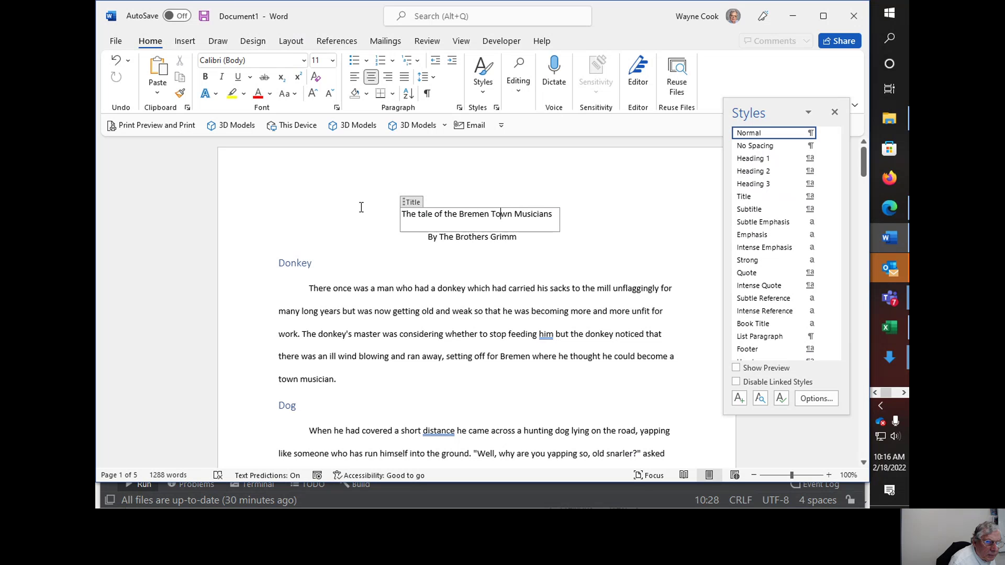
left_click(265, 228)
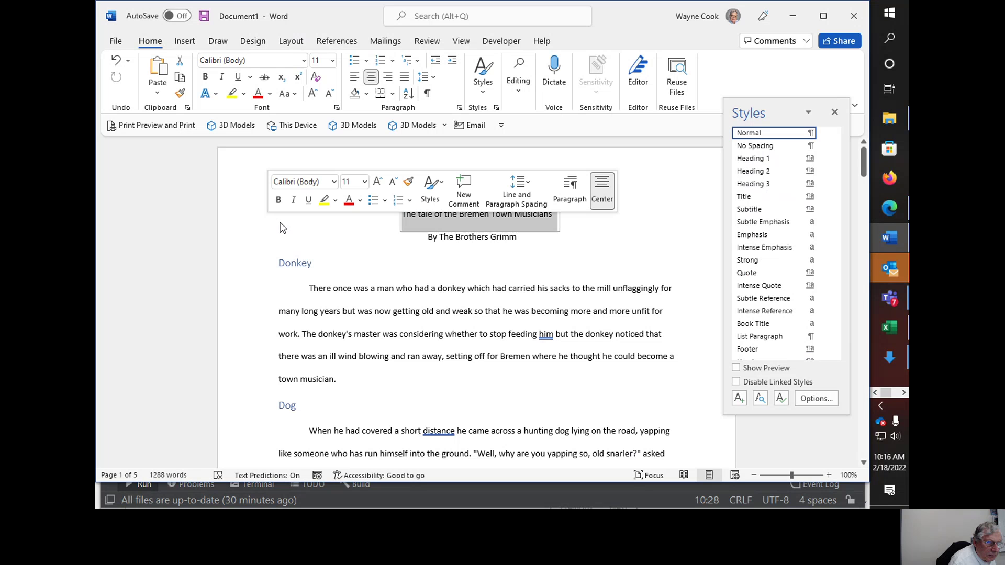
left_click(292, 228)
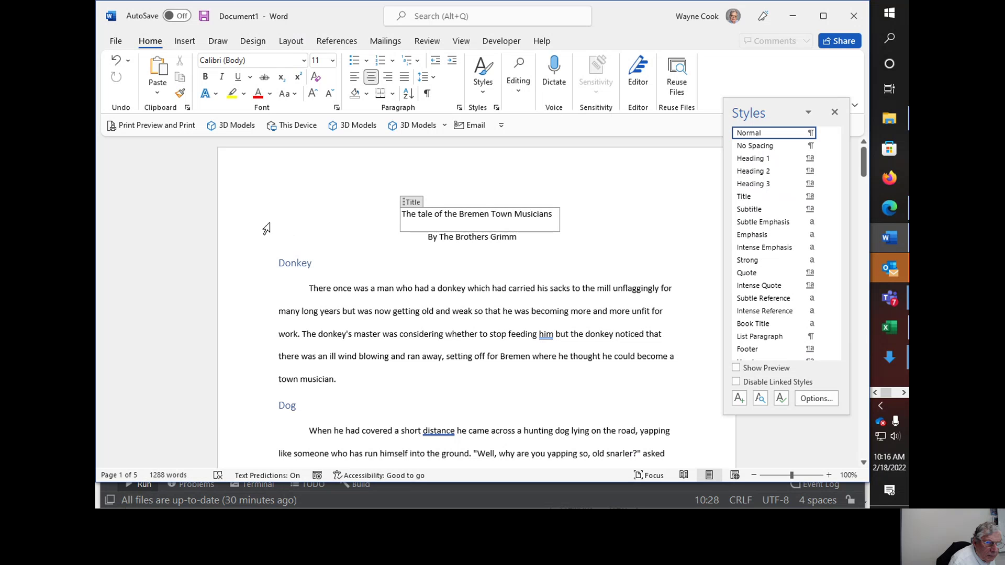
left_click(265, 228)
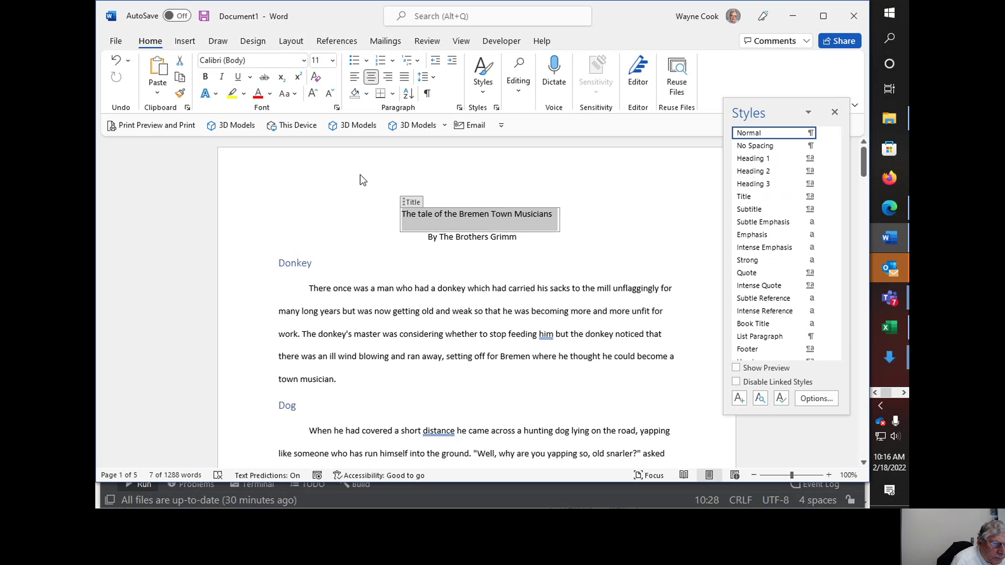
left_click(351, 210)
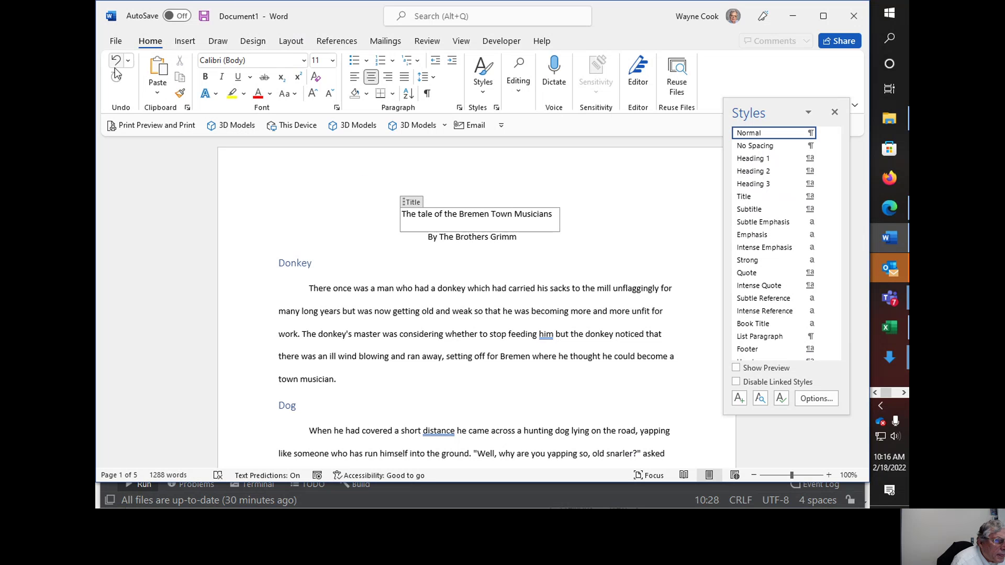
Switch to the References tab and open the Table of Contents menu
left_click(184, 41)
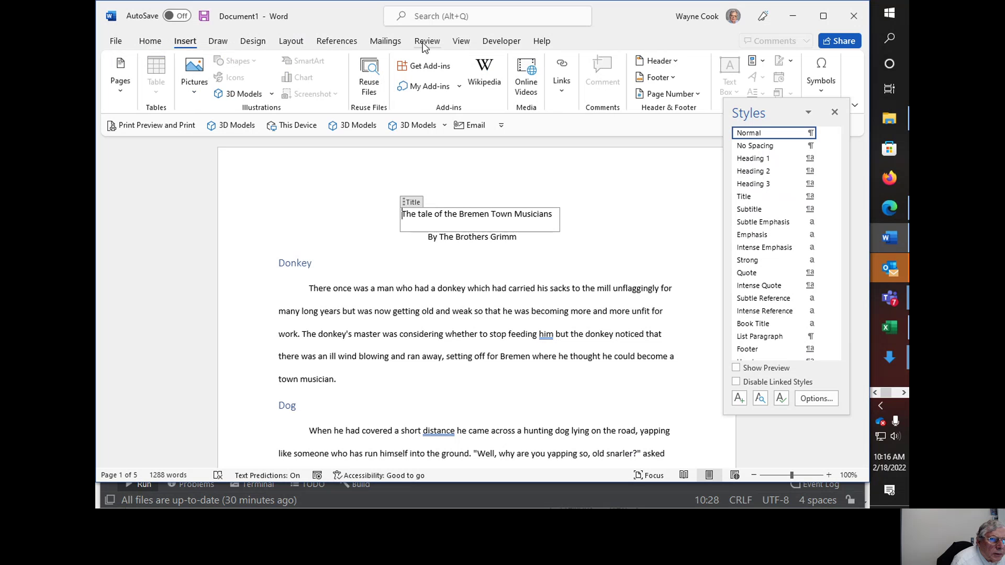
left_click(460, 43)
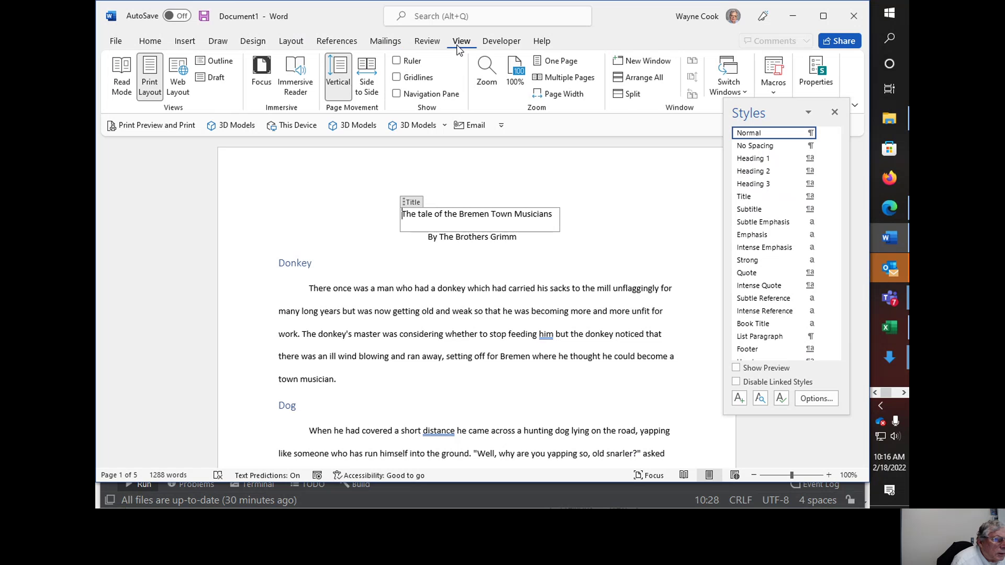
left_click(427, 41)
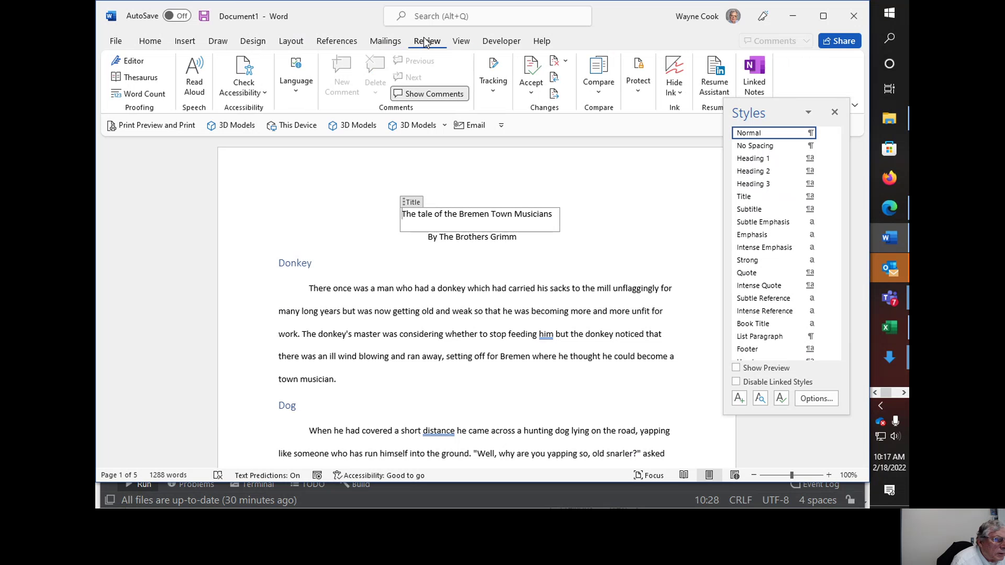
left_click(294, 45)
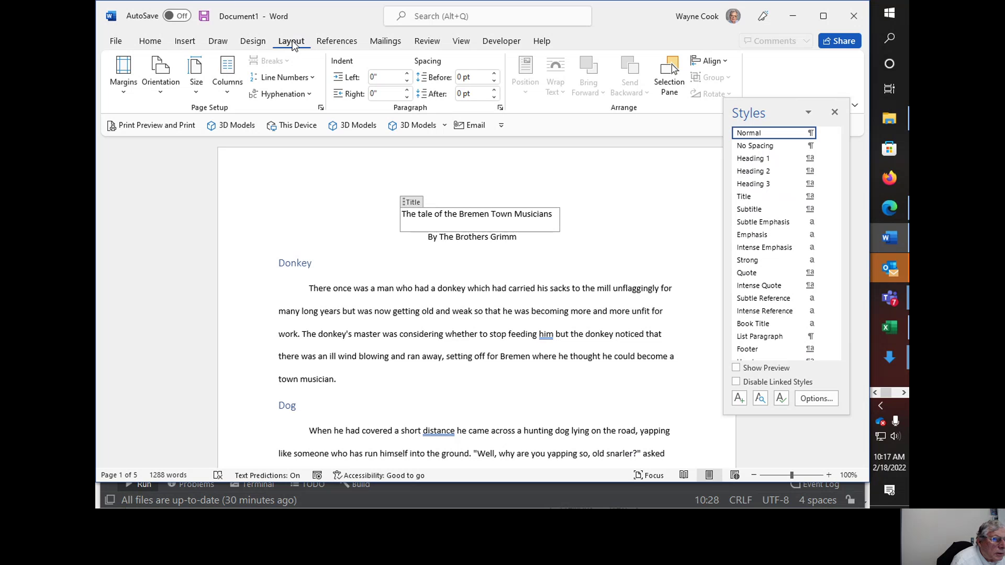
left_click(337, 42)
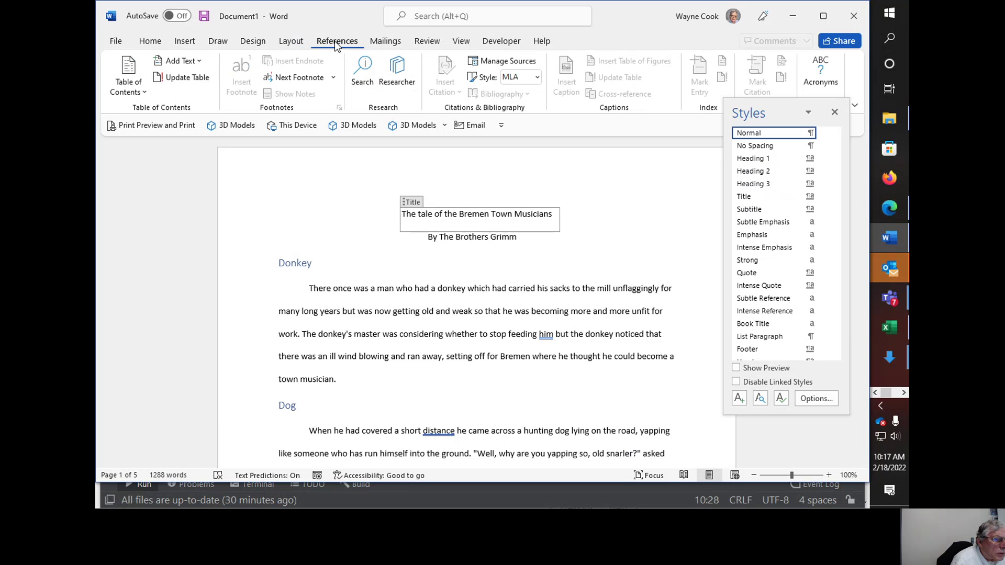
left_click(145, 93)
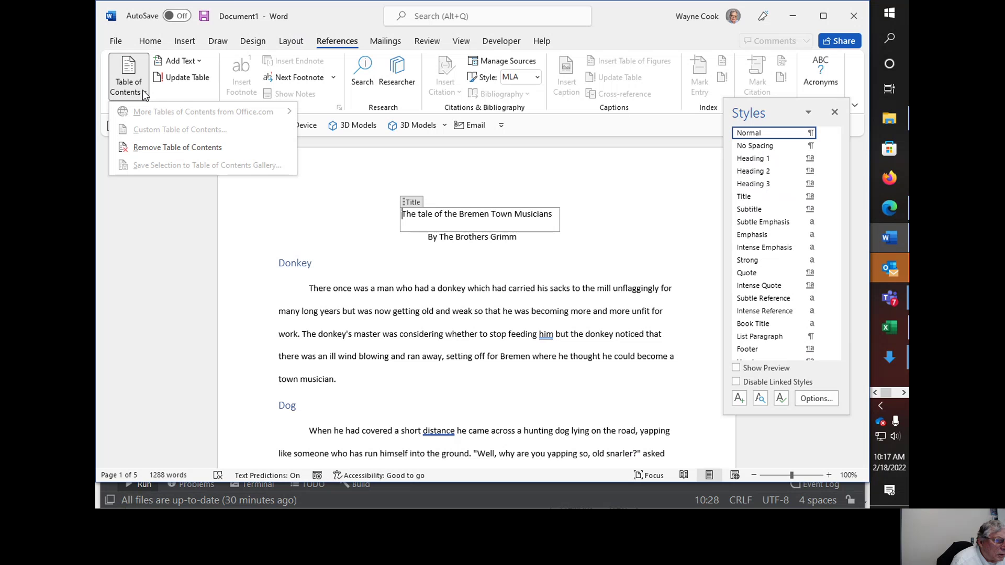
left_click(142, 90)
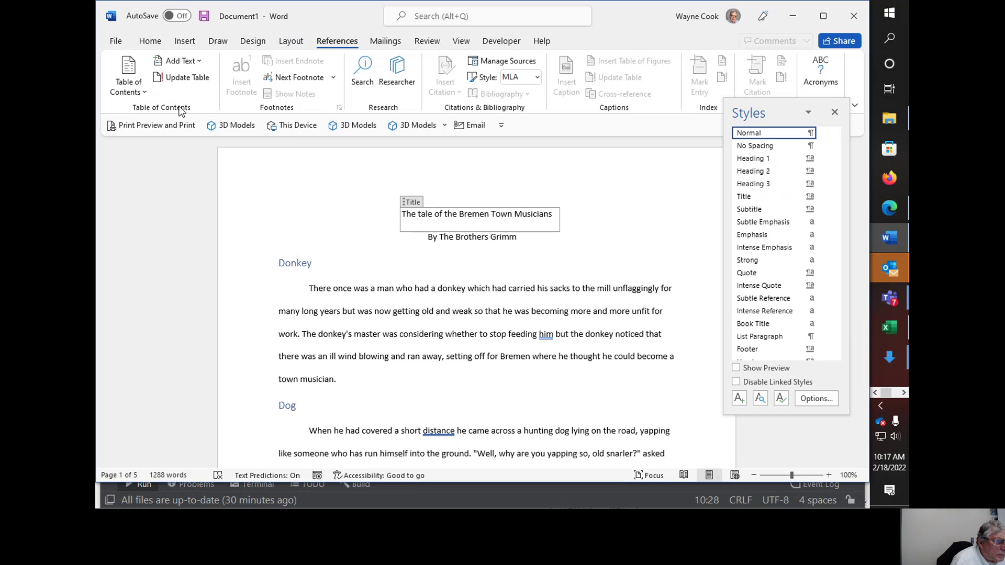
left_click(146, 91)
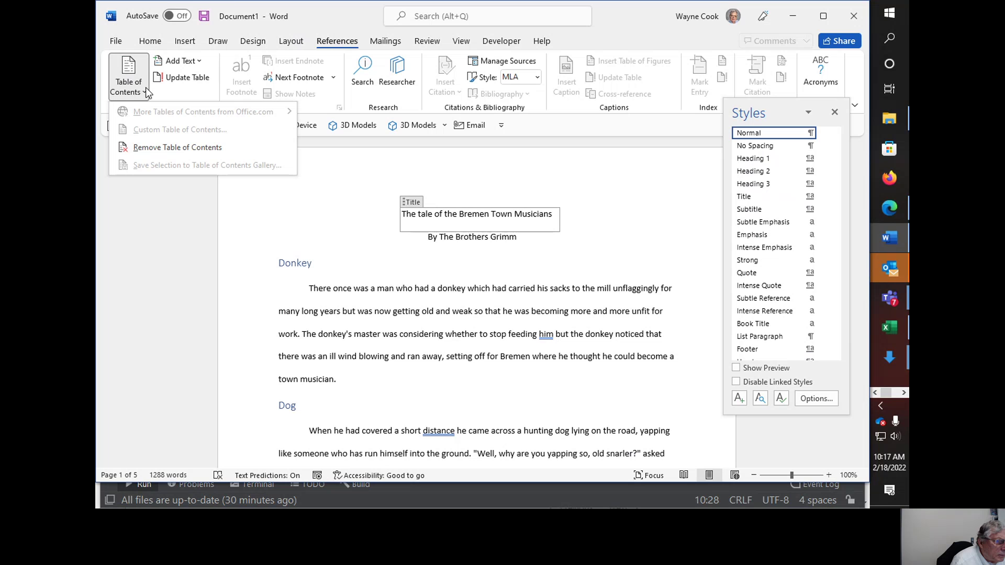
Remove any existing table of contents and try updating it, dismissing the no-TOC message
left_click(135, 147)
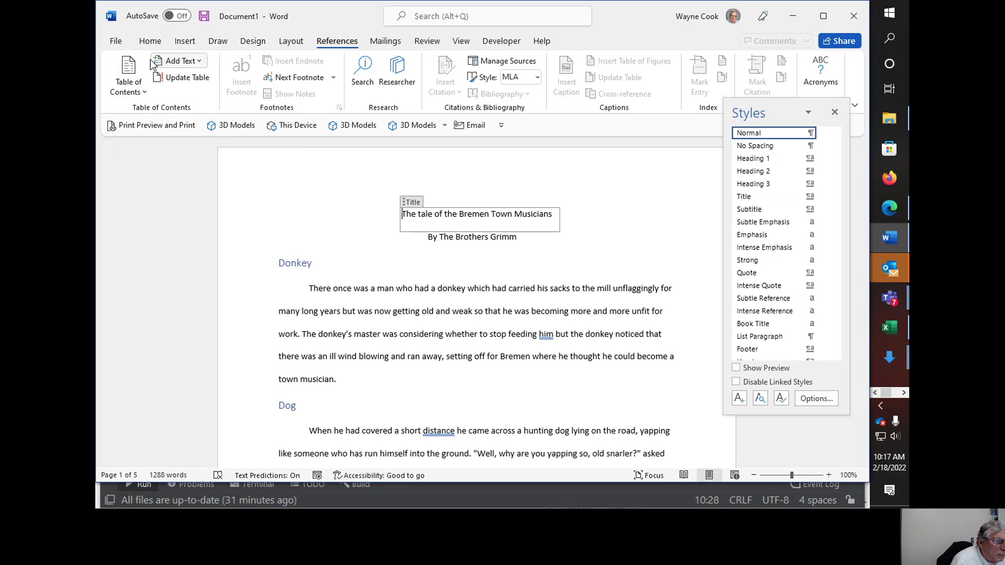
left_click(146, 92)
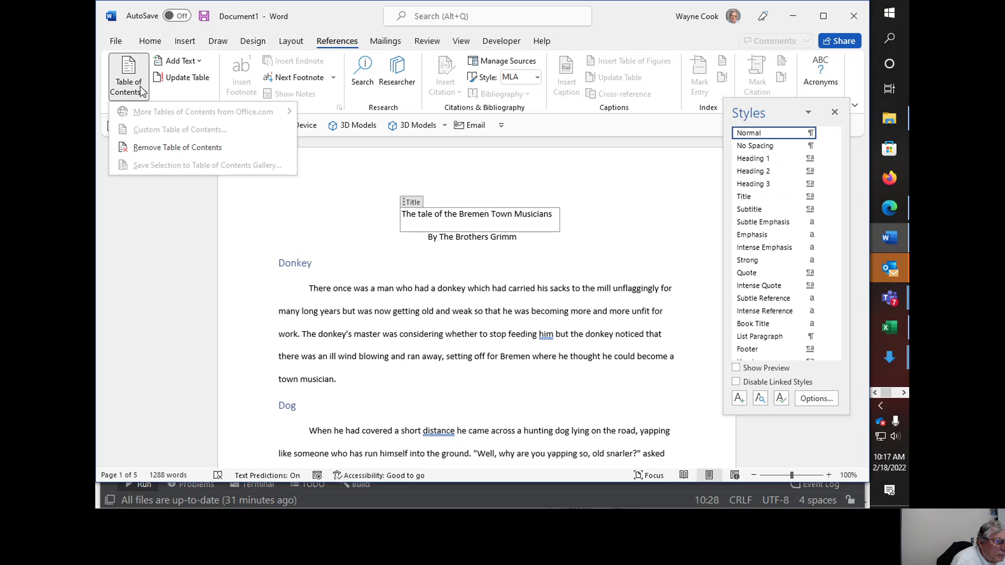
left_click(200, 60)
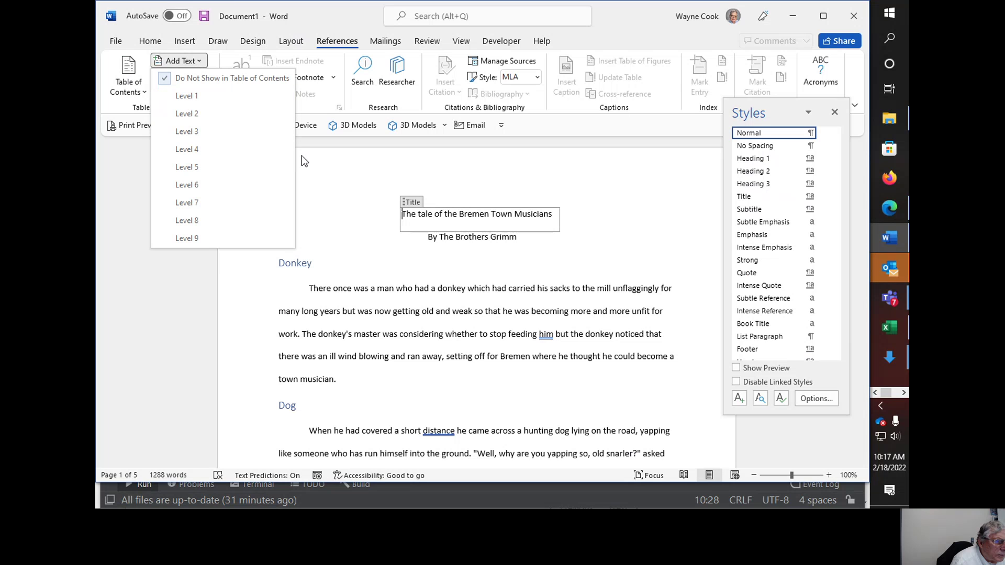
left_click(341, 179)
left_click(200, 79)
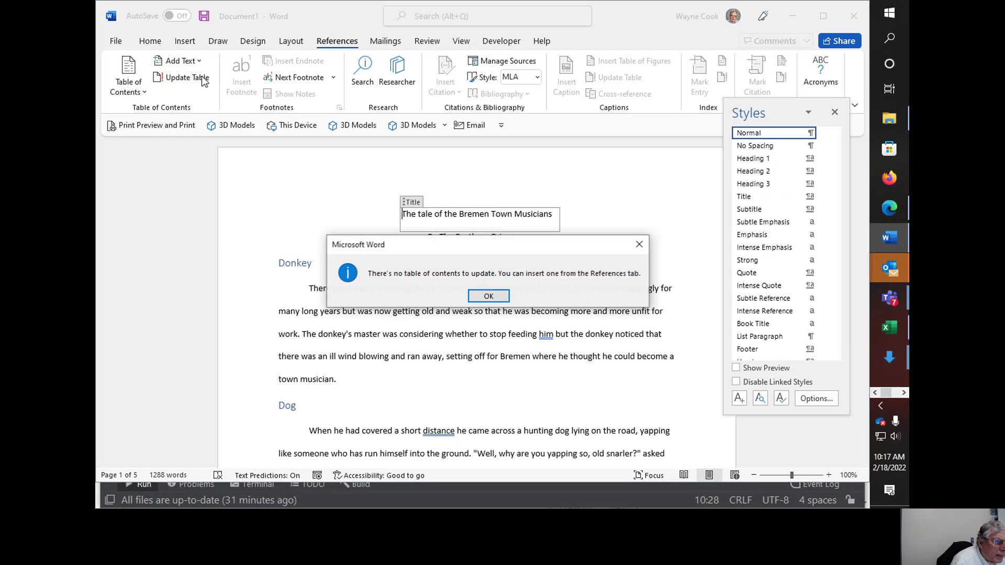
left_click(489, 297)
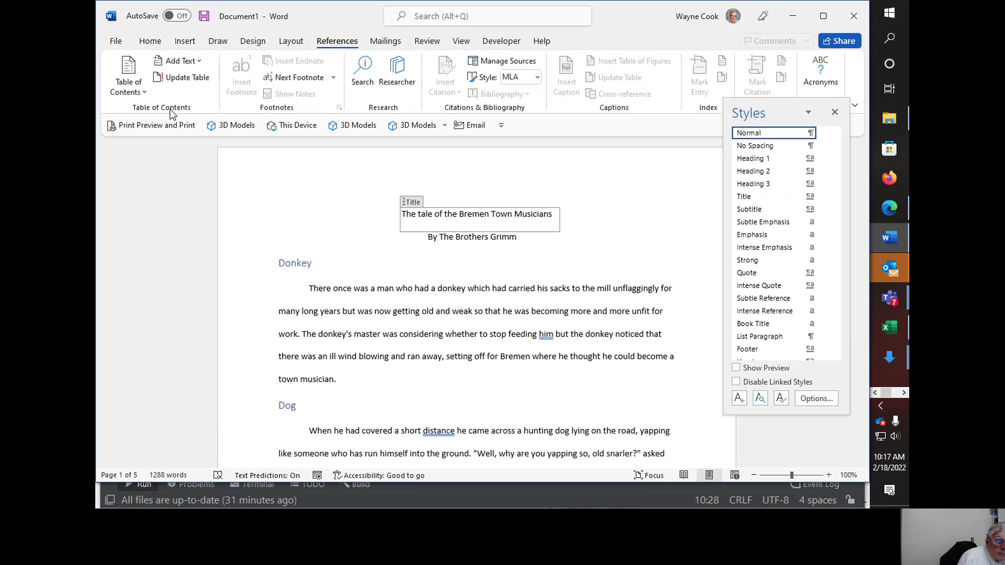
left_click(130, 71)
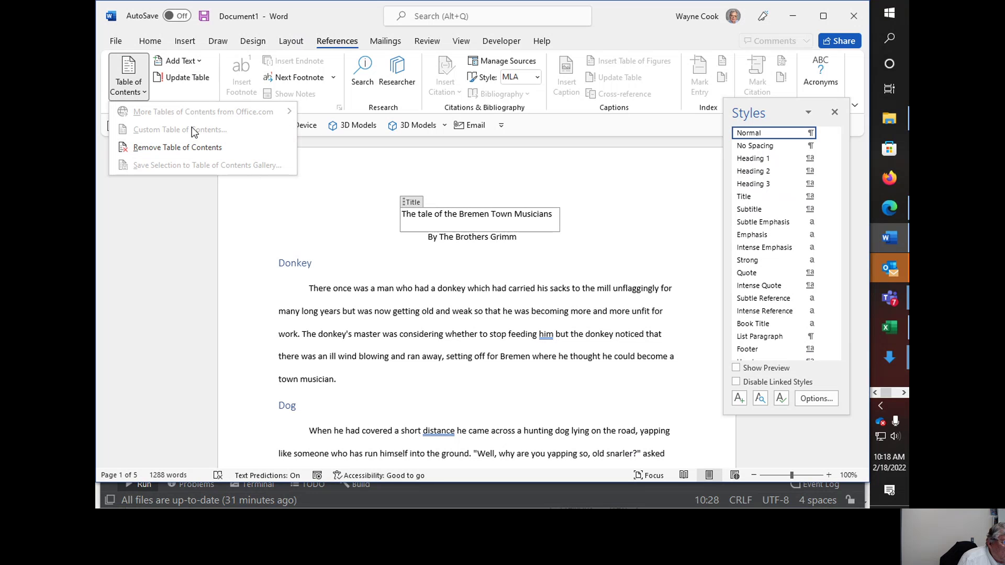
left_click(360, 208)
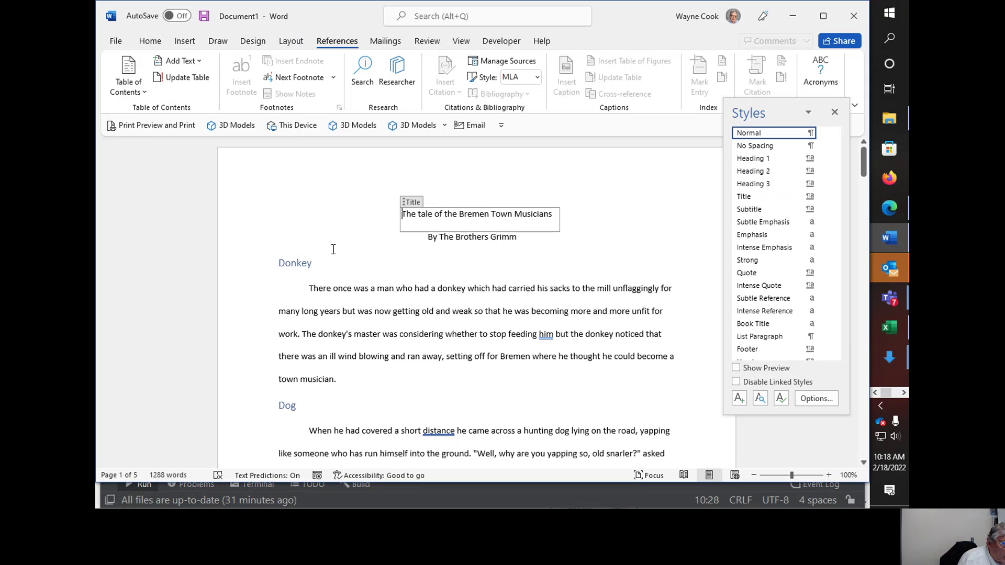
Place the cursor at the start of the Donkey heading and open the Table of Contents gallery
left_click(281, 262)
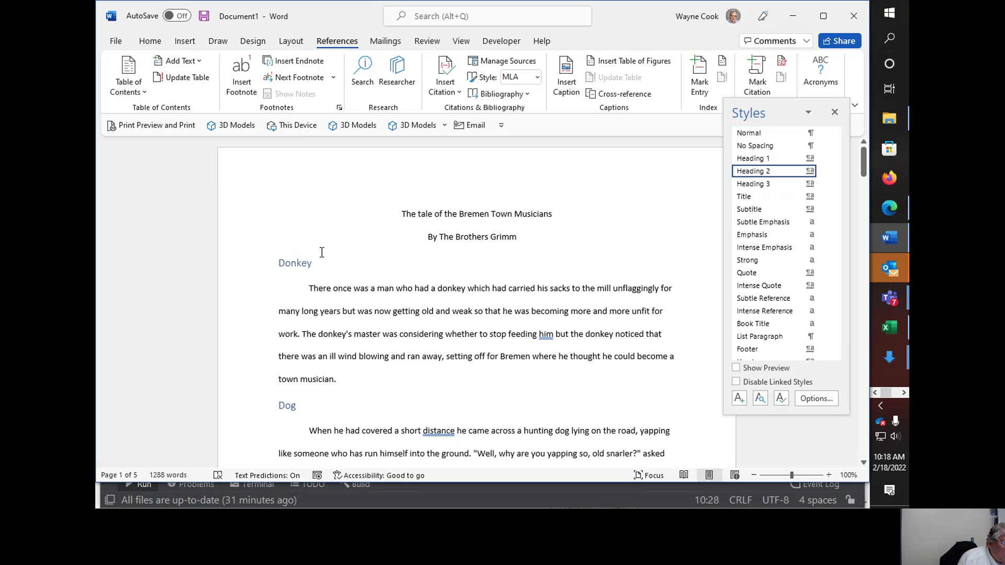
left_click(143, 90)
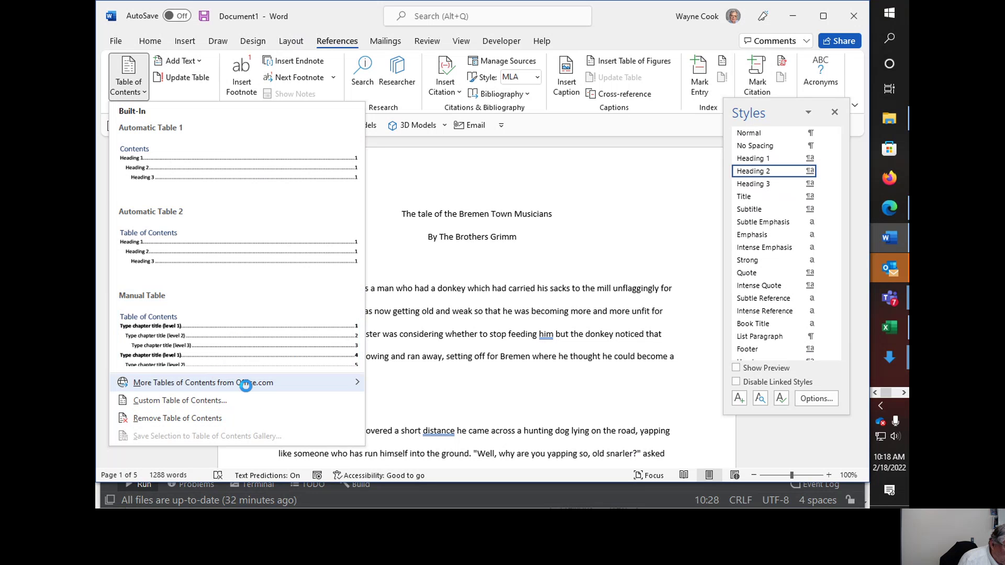
mouse_move(247, 387)
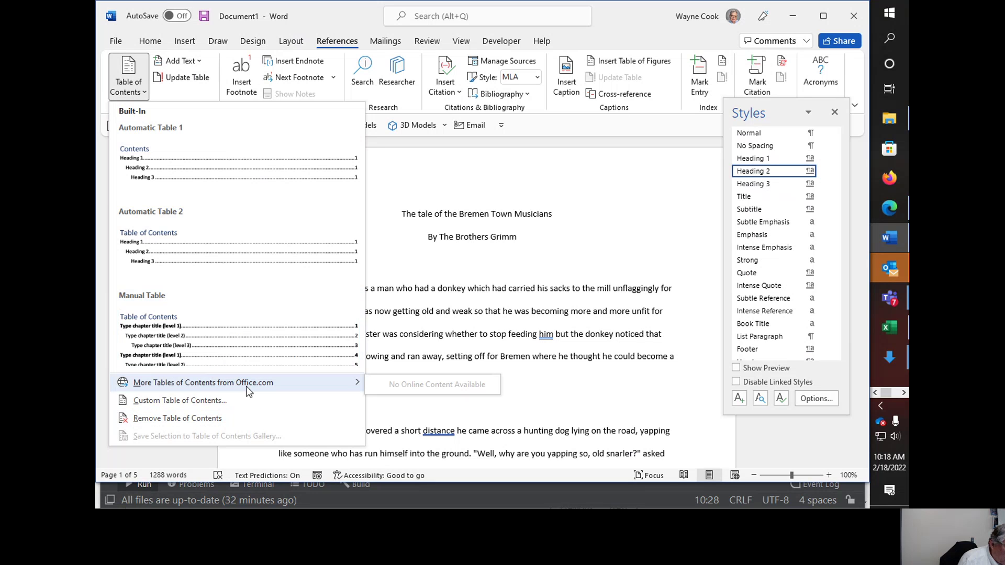
Insert a custom table of contents under the byline listing Donkey through Sleep with page numbers
left_click(227, 404)
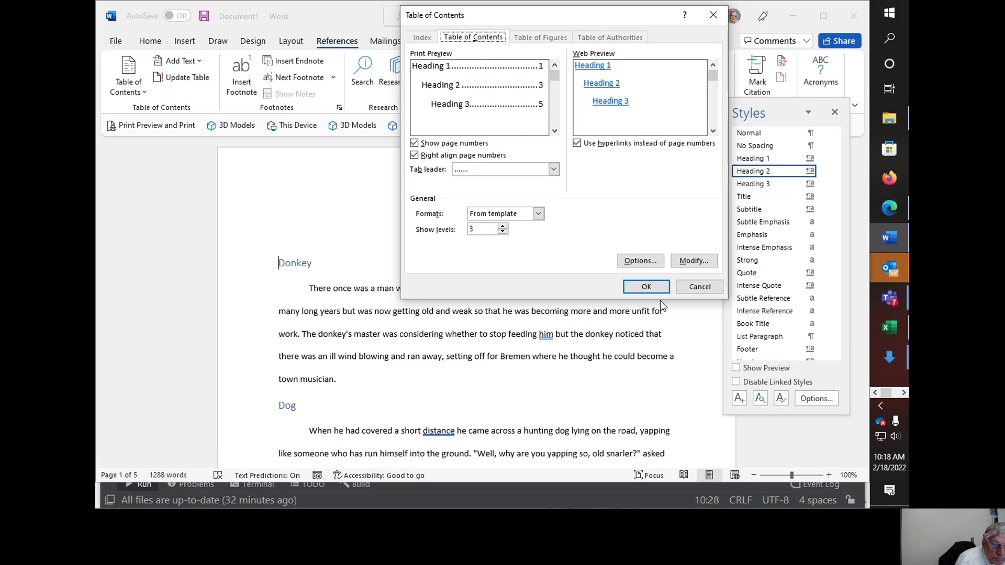
left_click(641, 261)
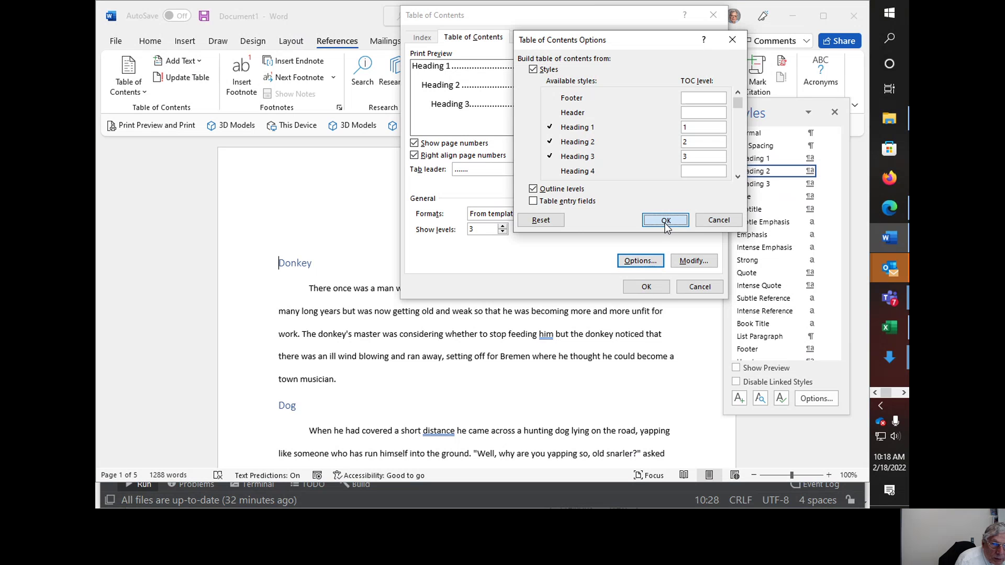
left_click(665, 221)
left_click(647, 287)
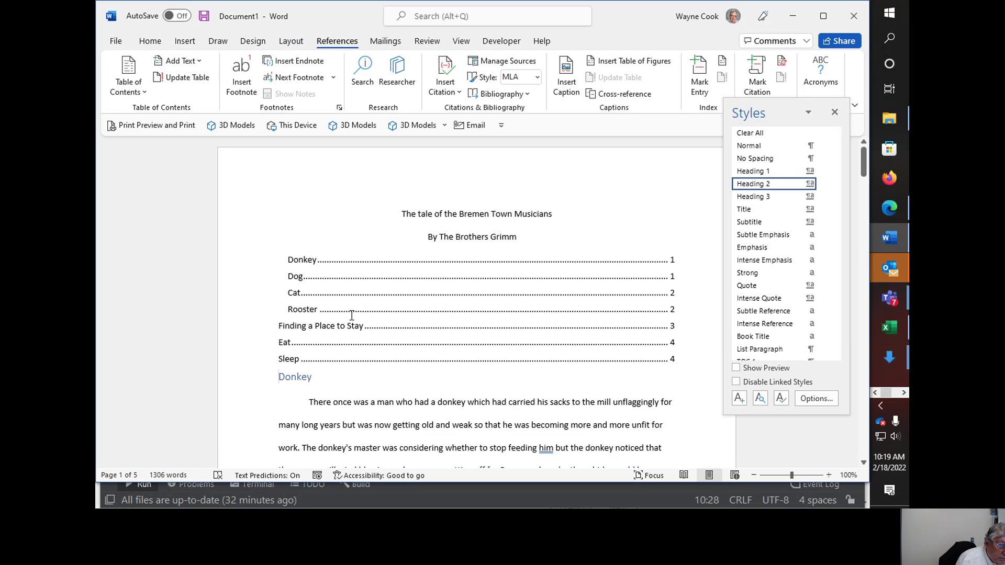
mouse_move(341, 377)
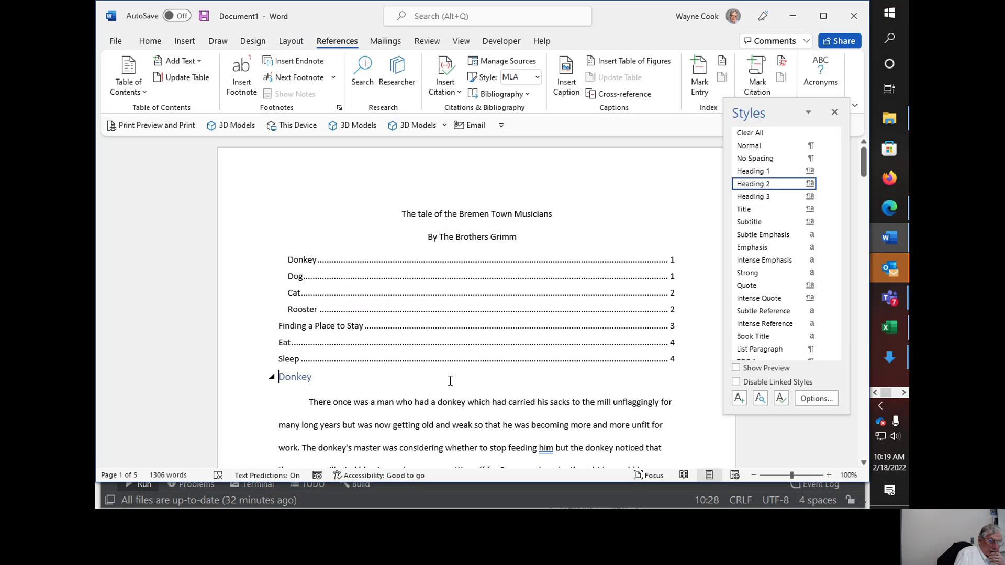
Scroll to the story's last line, 'And they all lived happily ever after.', on page 4
scroll(449, 378, "down", 2)
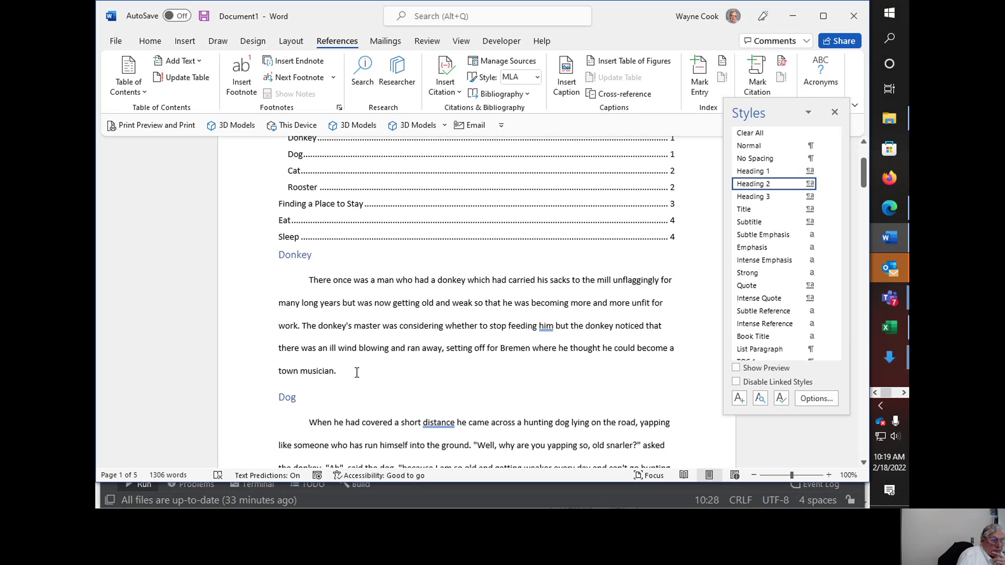
scroll(371, 370, "down", 6)
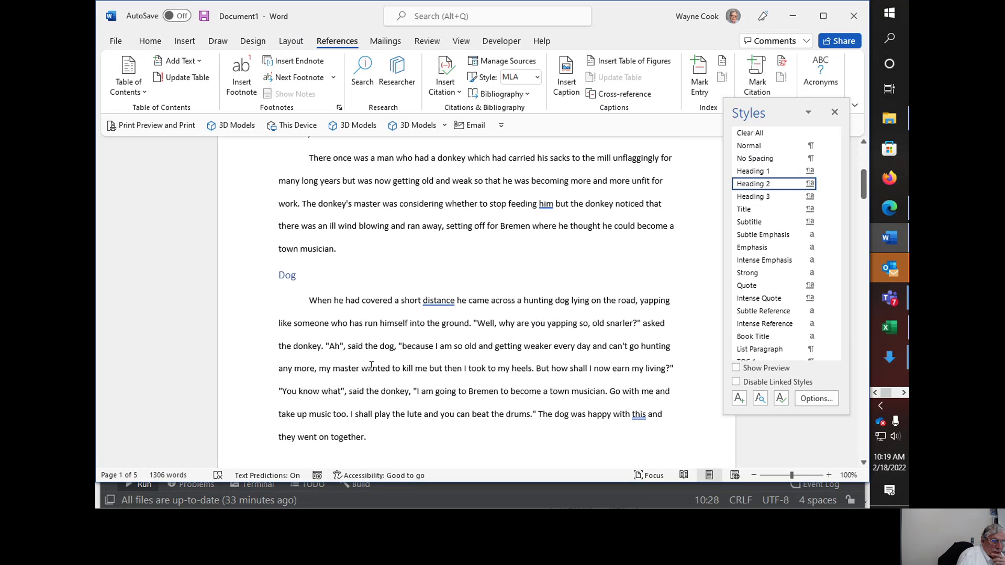
scroll(376, 355, "down", 9)
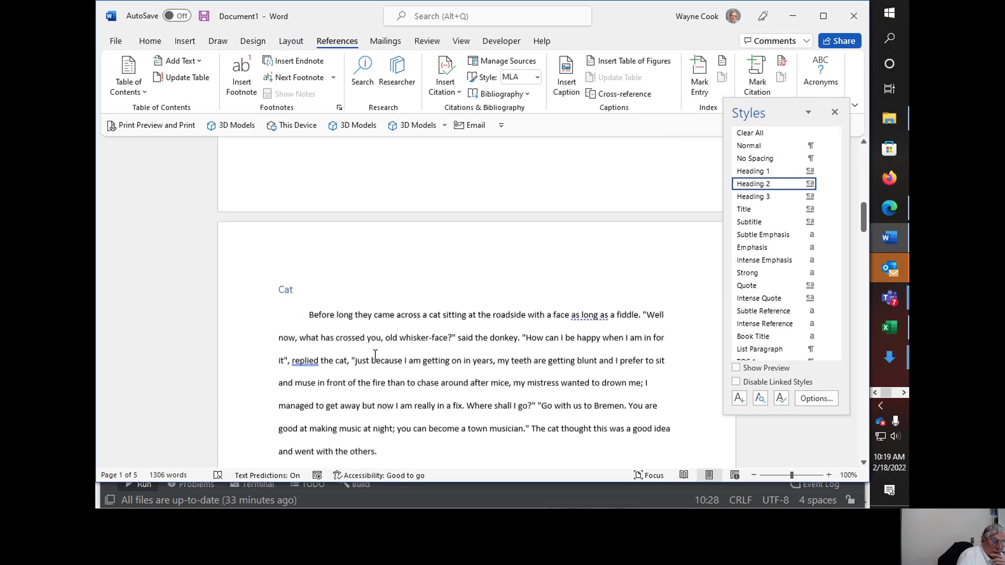
scroll(376, 353, "down", 6)
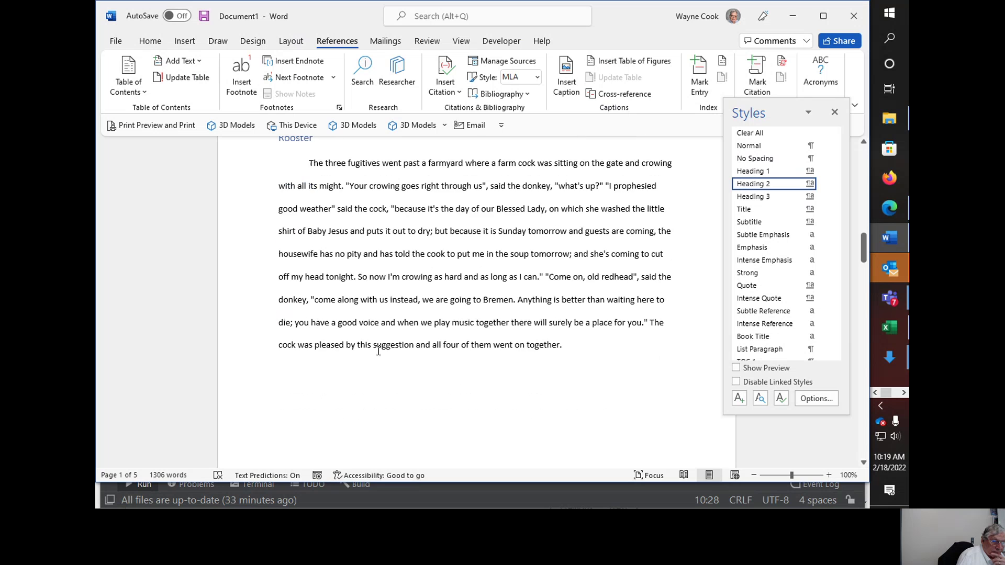
scroll(379, 348, "down", 3)
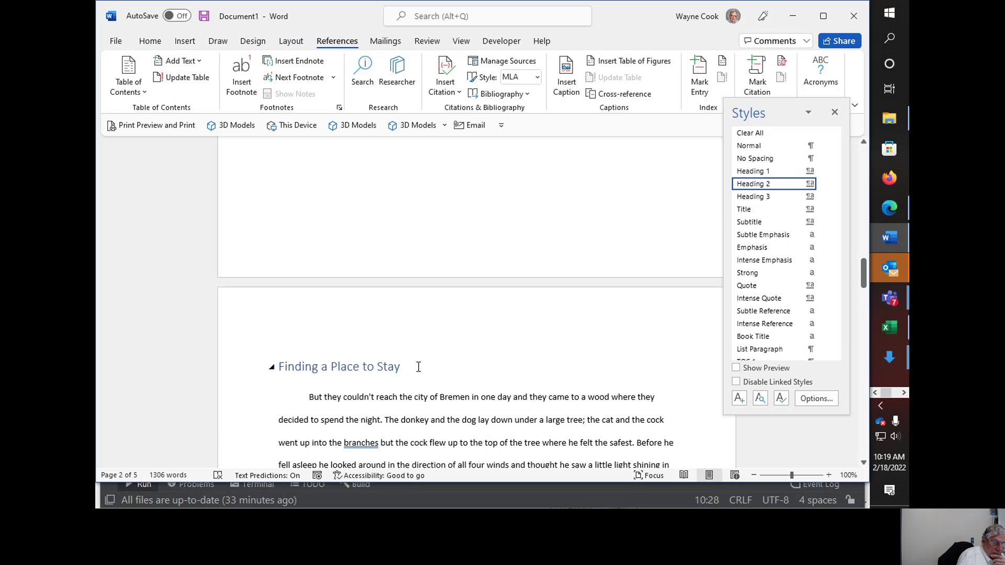
scroll(418, 367, "down", 12)
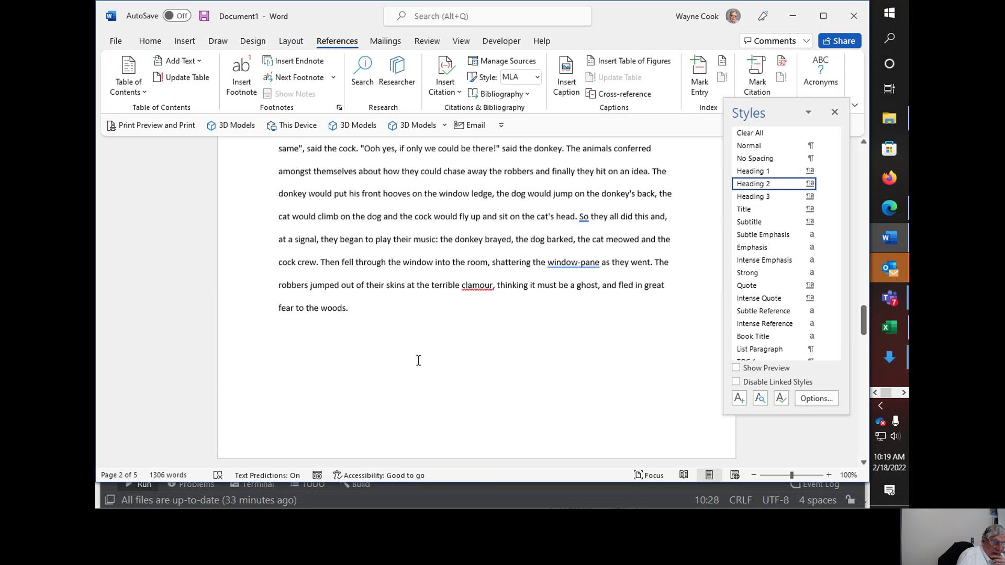
scroll(419, 360, "down", 10)
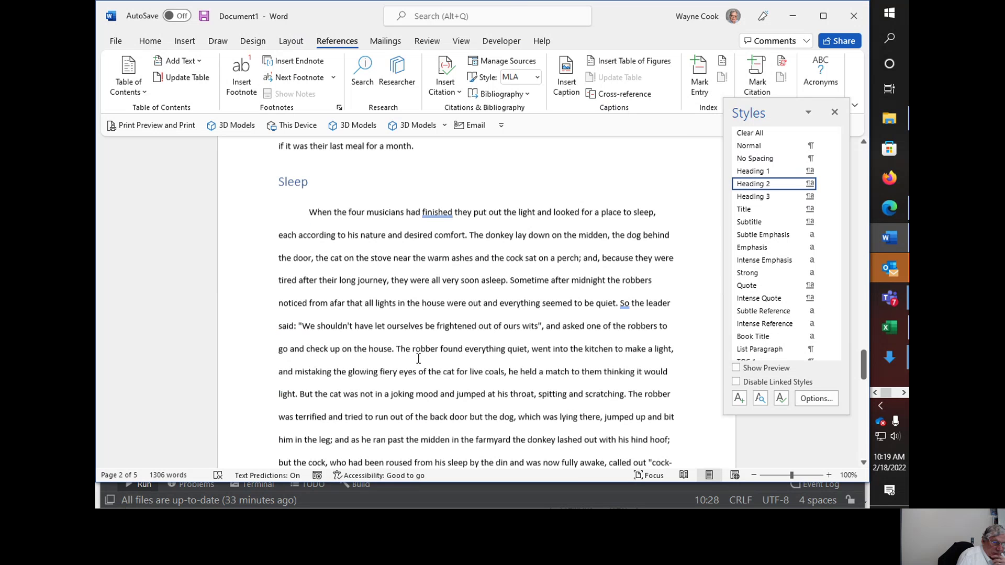
scroll(419, 359, "down", 10)
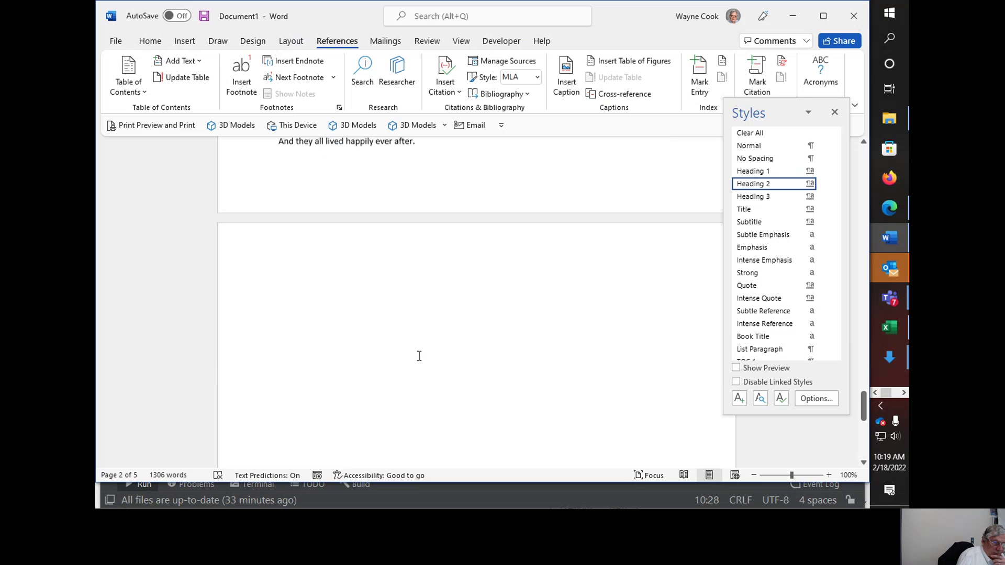
scroll(418, 356, "up", 1)
Insert a Next Page section break after the end of the story
left_click(439, 198)
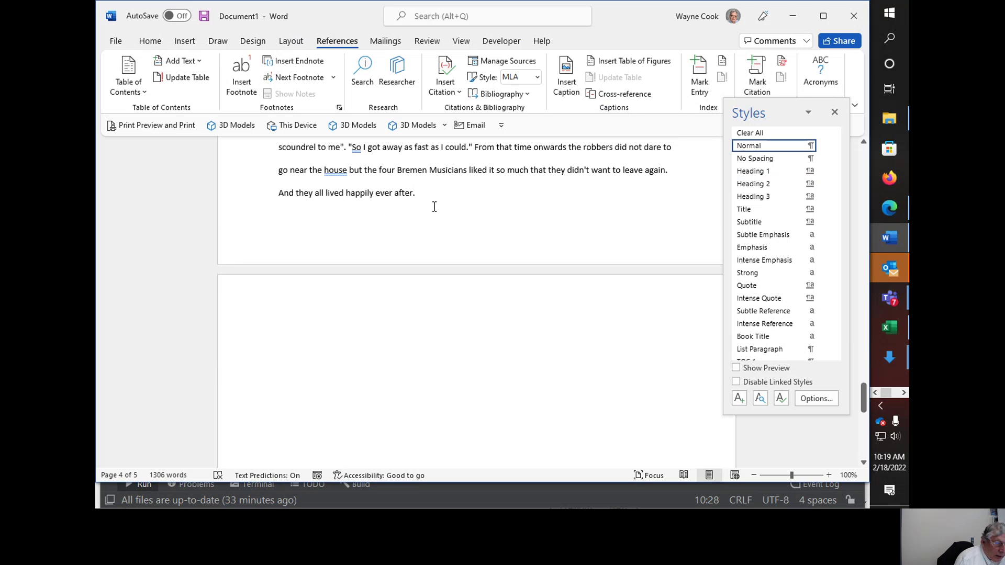
left_click(309, 340)
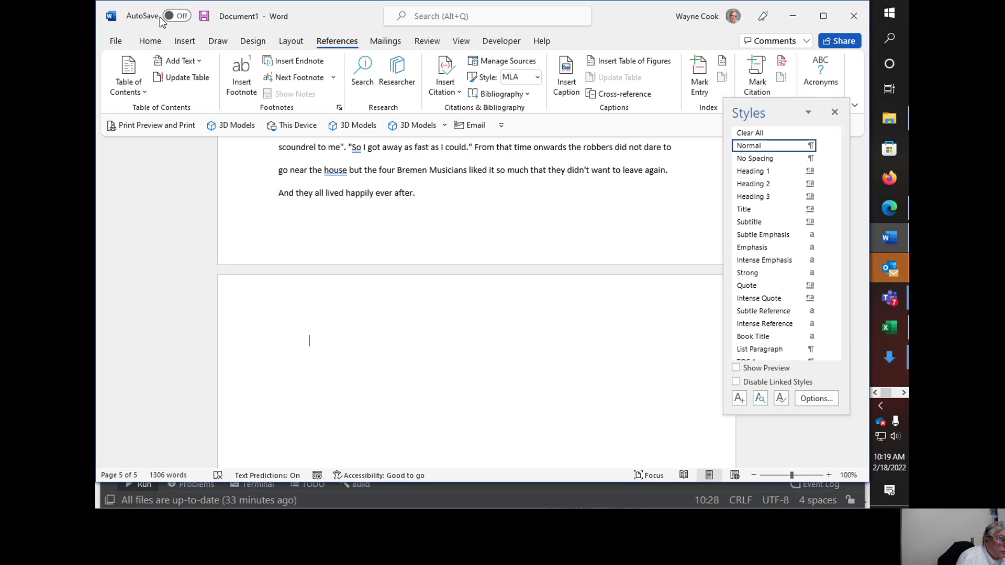
left_click(186, 42)
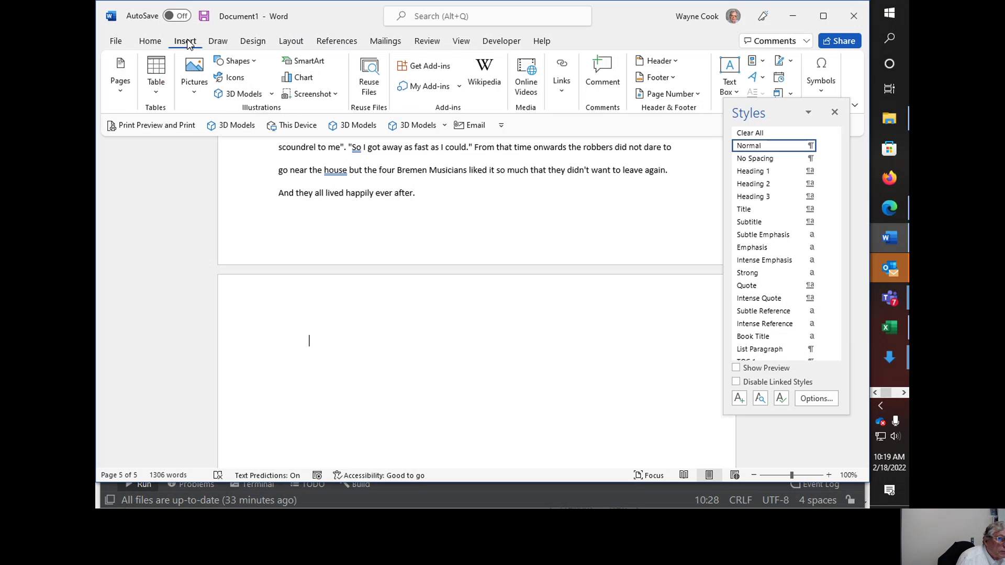
left_click(291, 42)
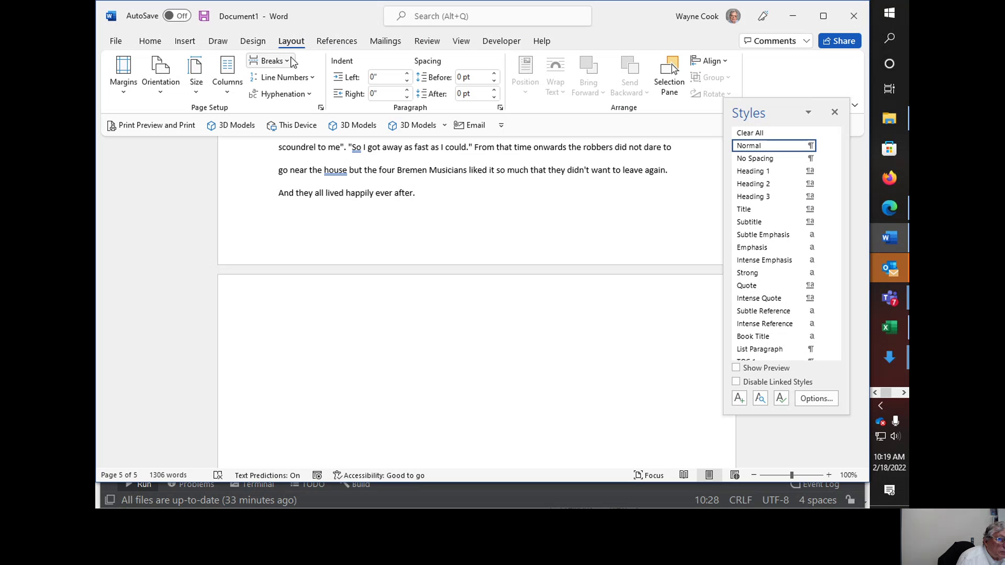
left_click(288, 61)
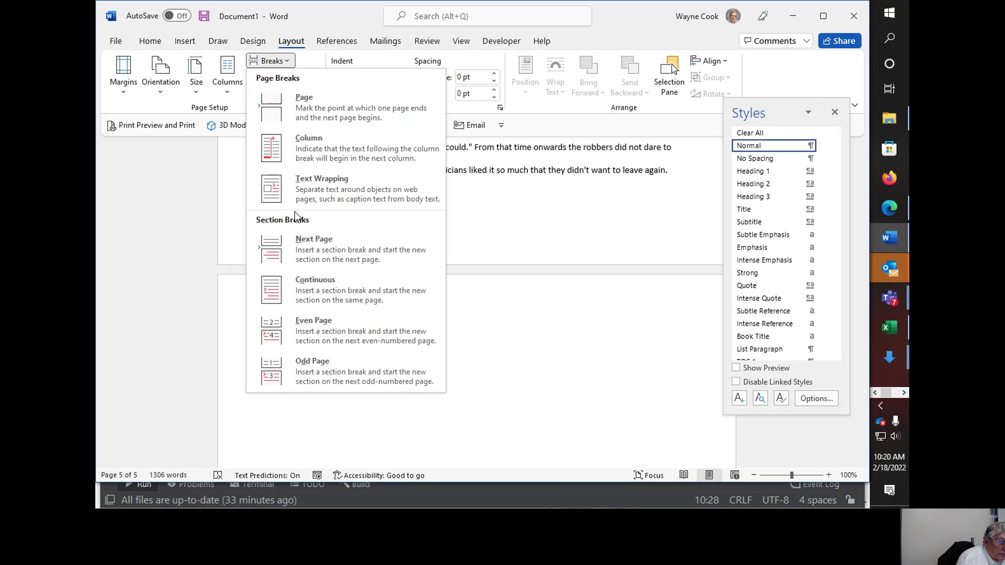
left_click(316, 247)
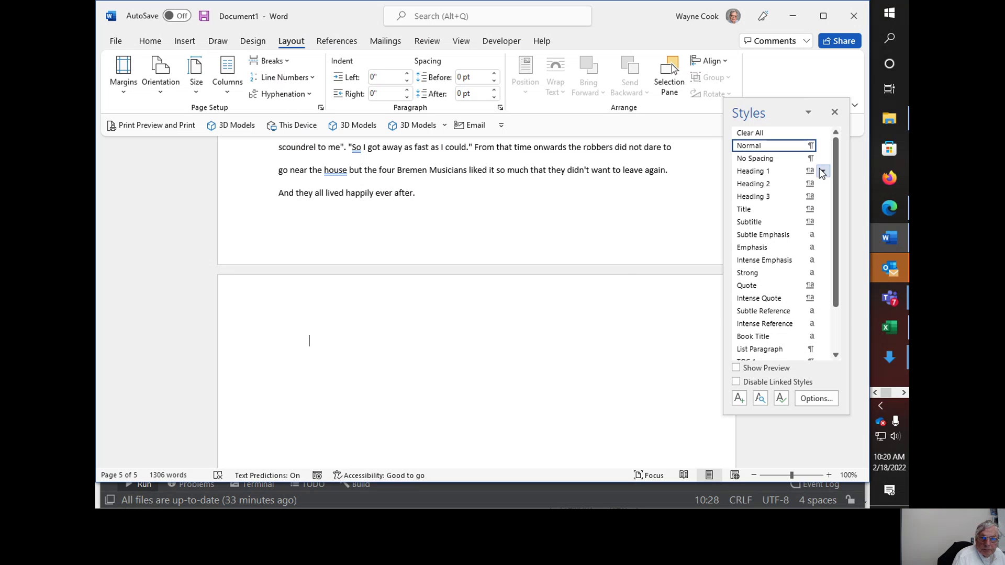
Add the Heading 1 heading 'Entering Bremen' on the new page with an empty paragraph below
left_click(786, 170)
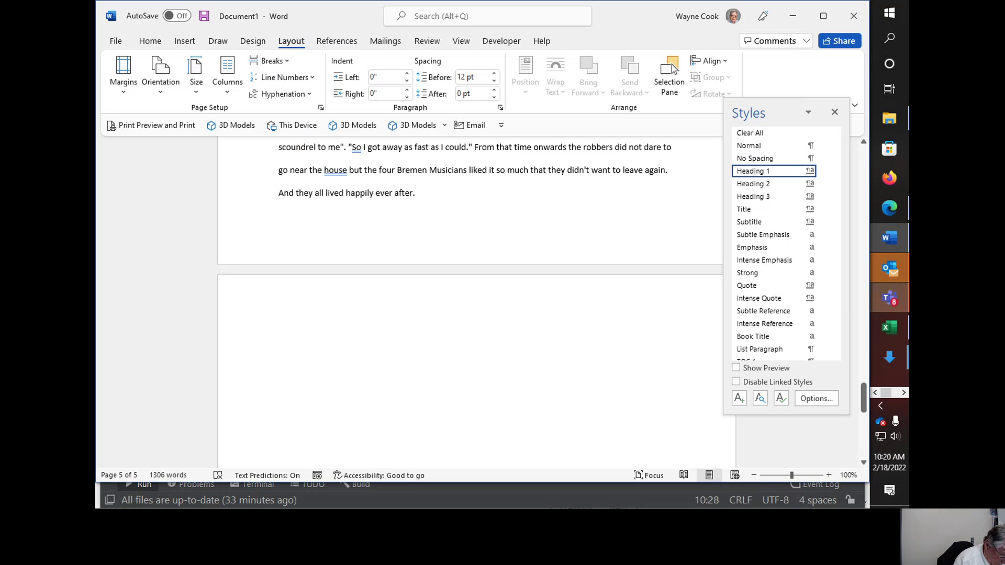
type("Entering")
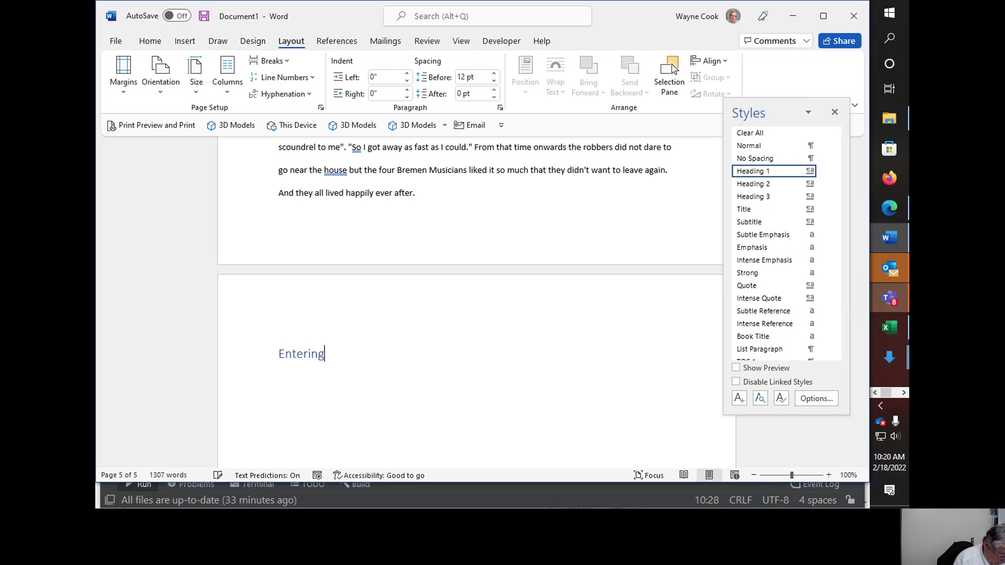
type(" Bremen")
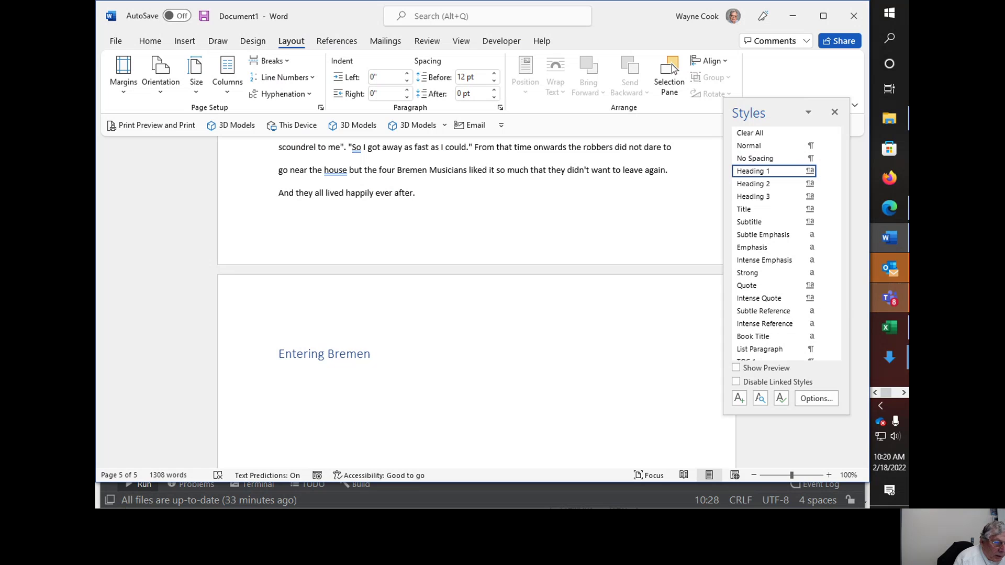
key("Return")
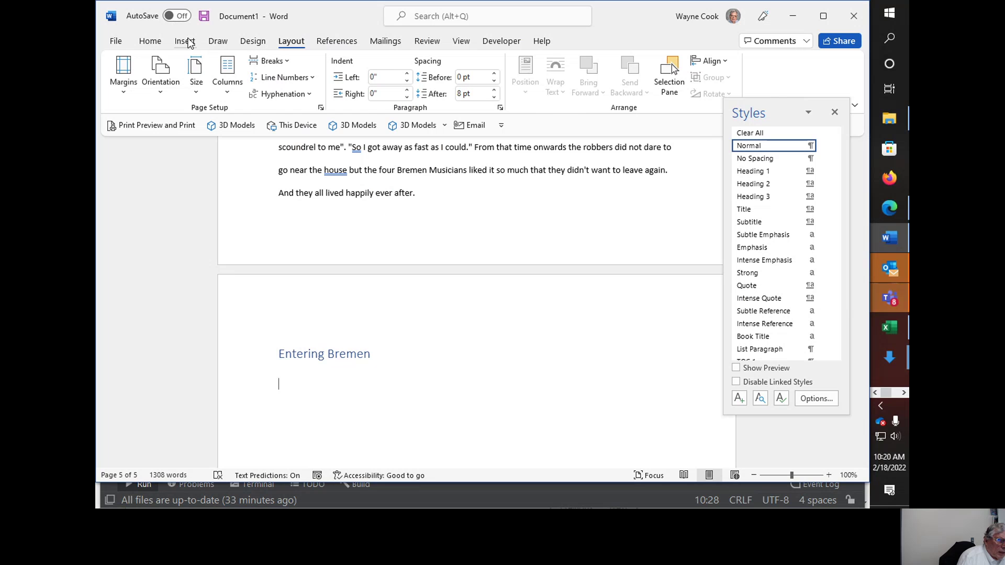
left_click(187, 42)
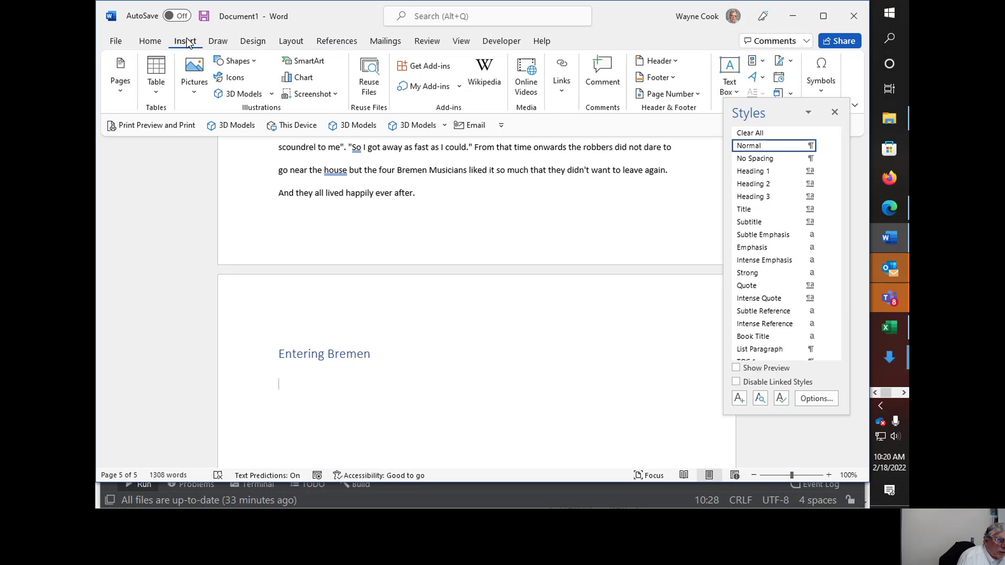
Search online pictures for 'Bremen Musicians' and insert the statue photo against a brick wall
left_click(197, 89)
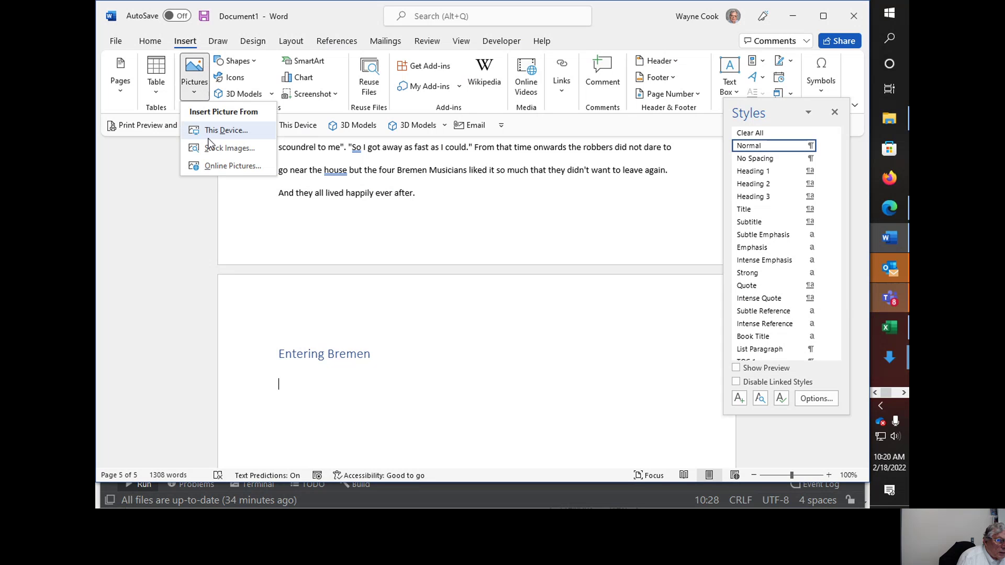
left_click(207, 169)
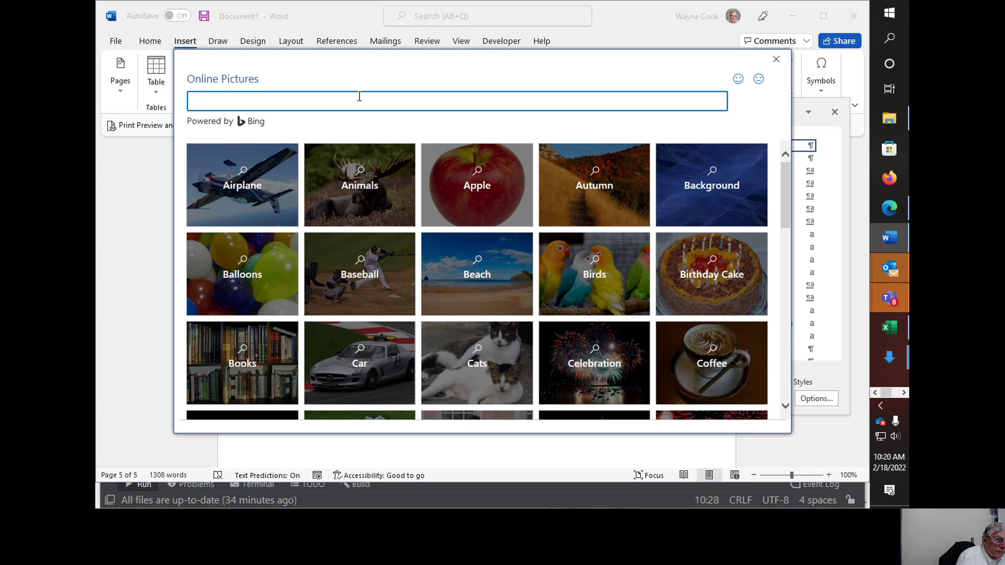
type("B")
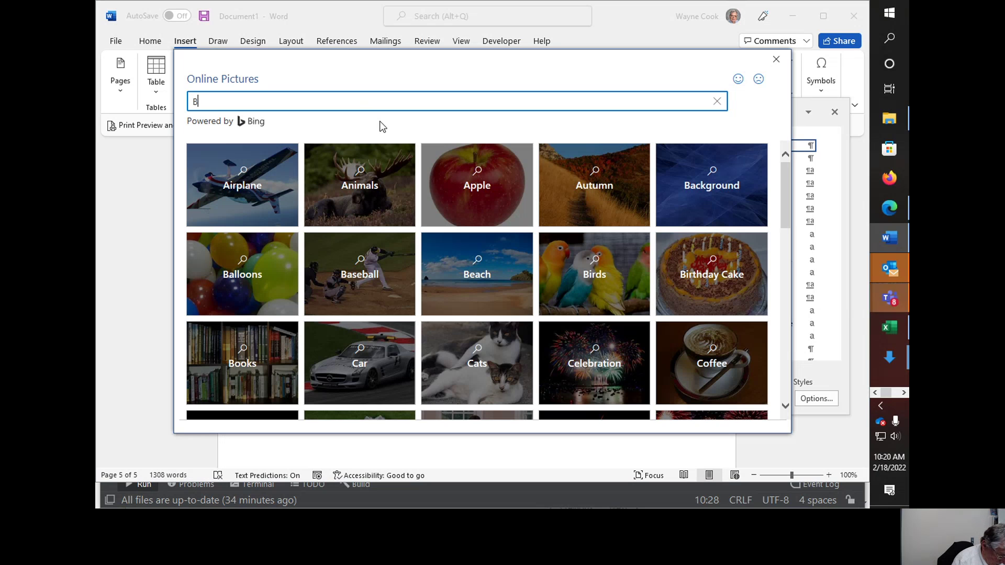
type("remen ")
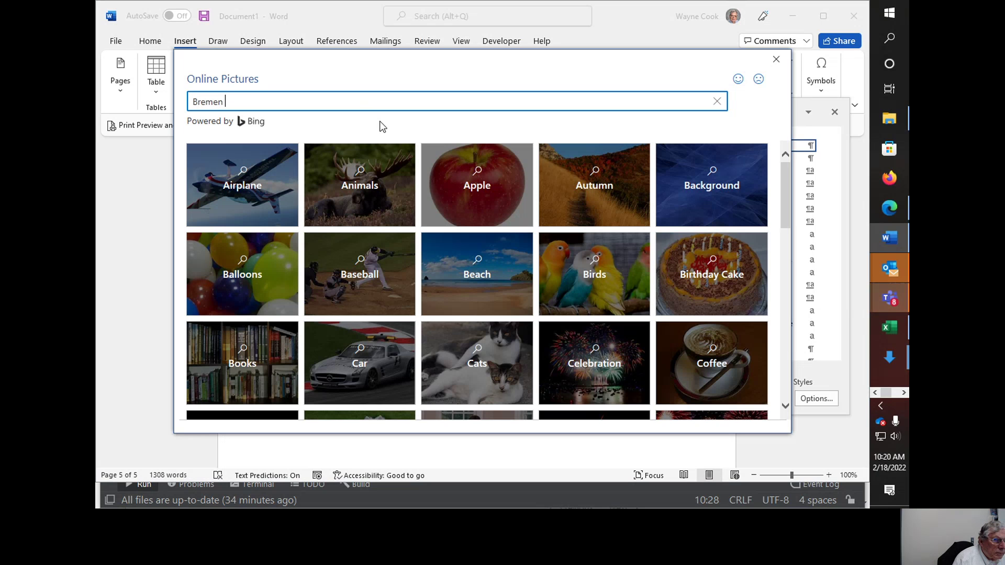
type("Musicians")
key("Return")
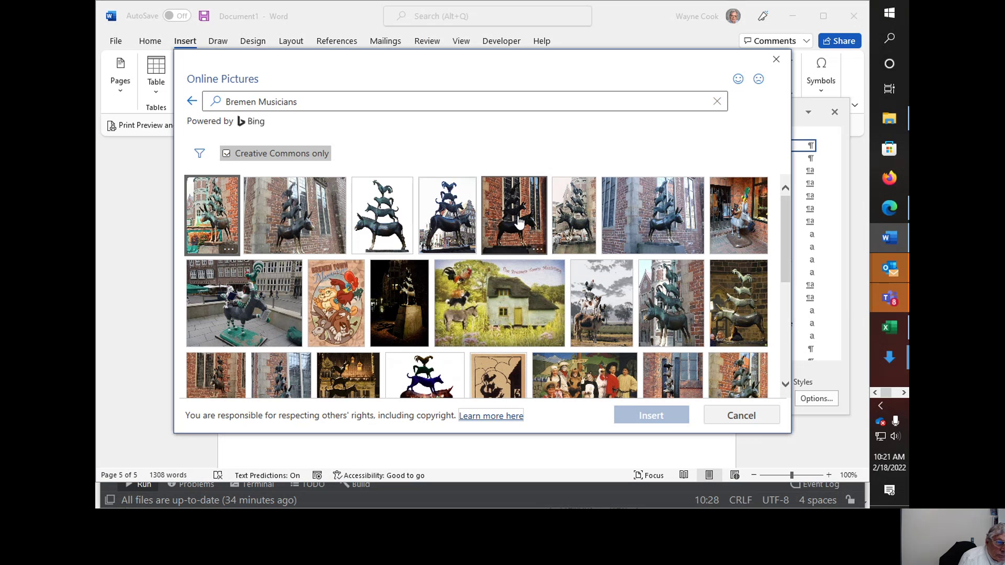
left_click(281, 212)
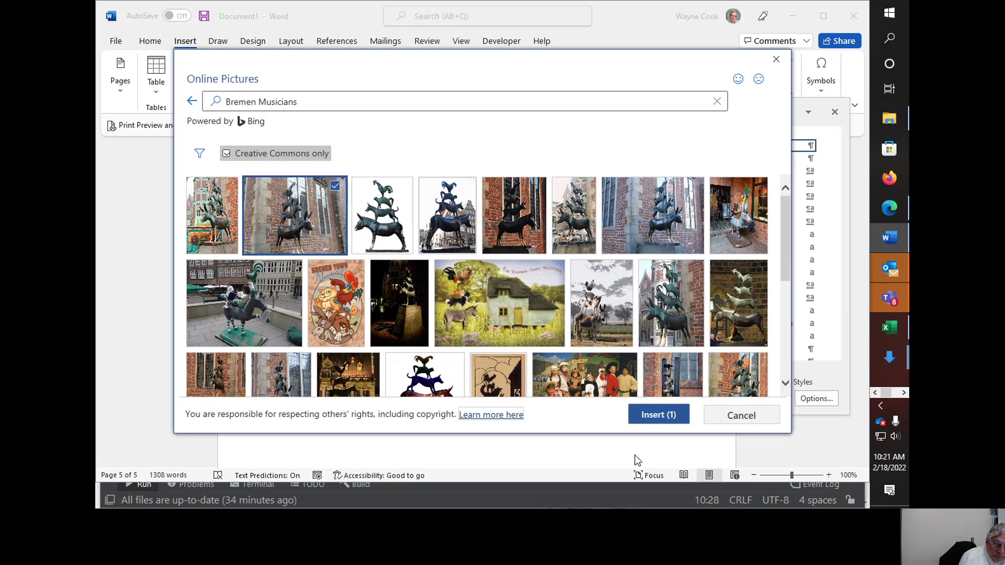
left_click(660, 418)
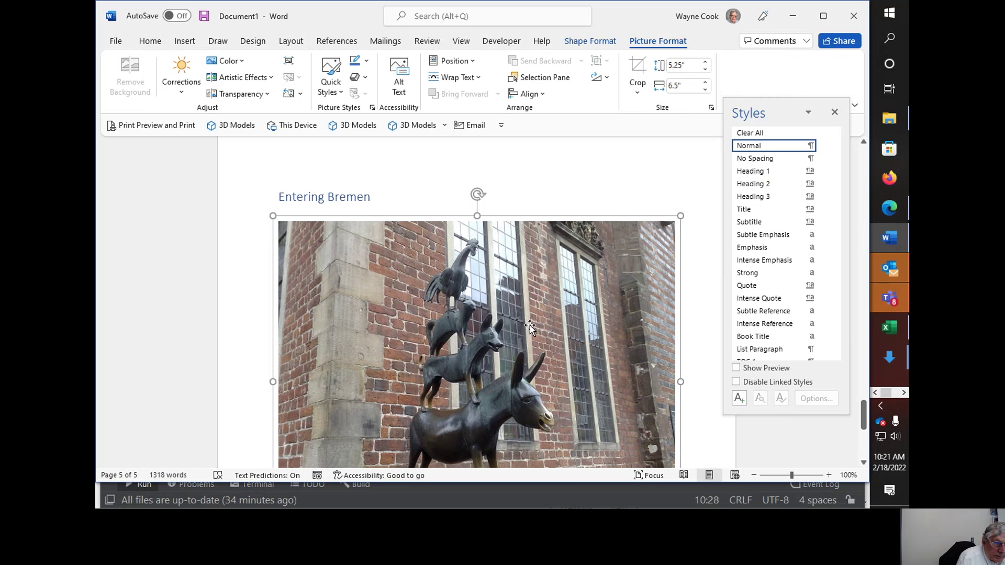
Apply the Rounded Diagonal Corner, White quick style to the statue photo
scroll(530, 327, "down", 2)
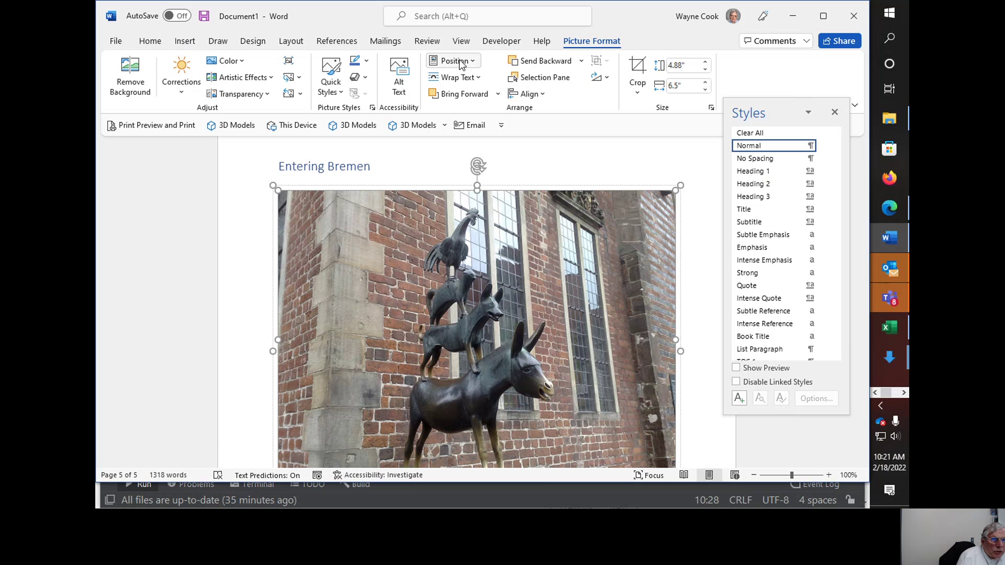
left_click(341, 92)
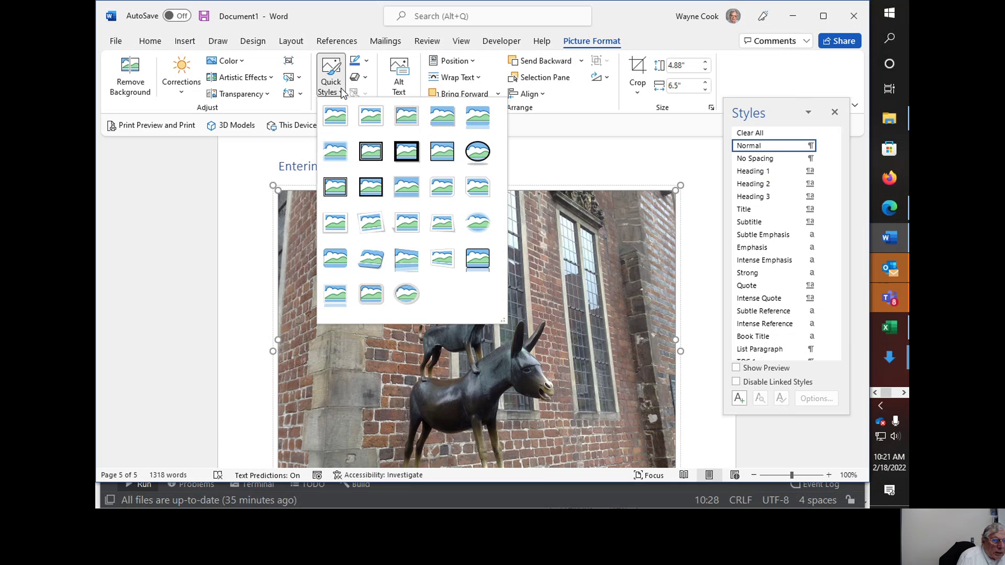
left_click(441, 184)
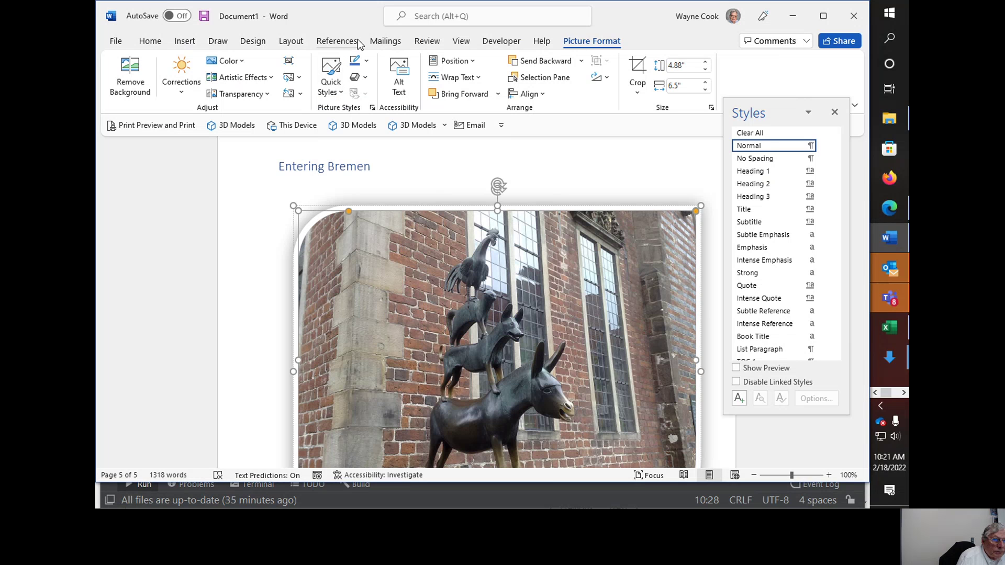
left_click(366, 60)
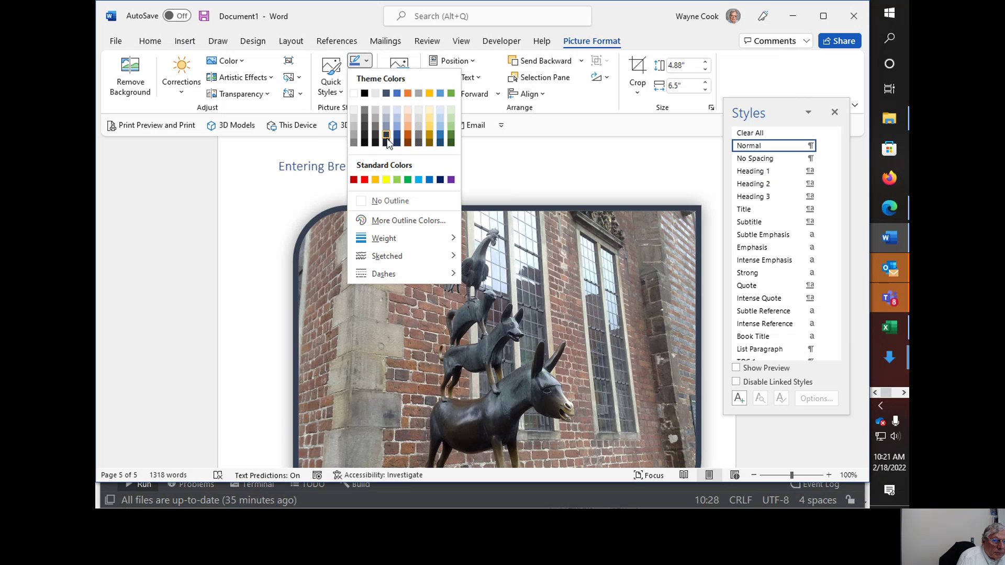
Give the photo a Light Blue border and the Preset 1 3-D effect
left_click(418, 179)
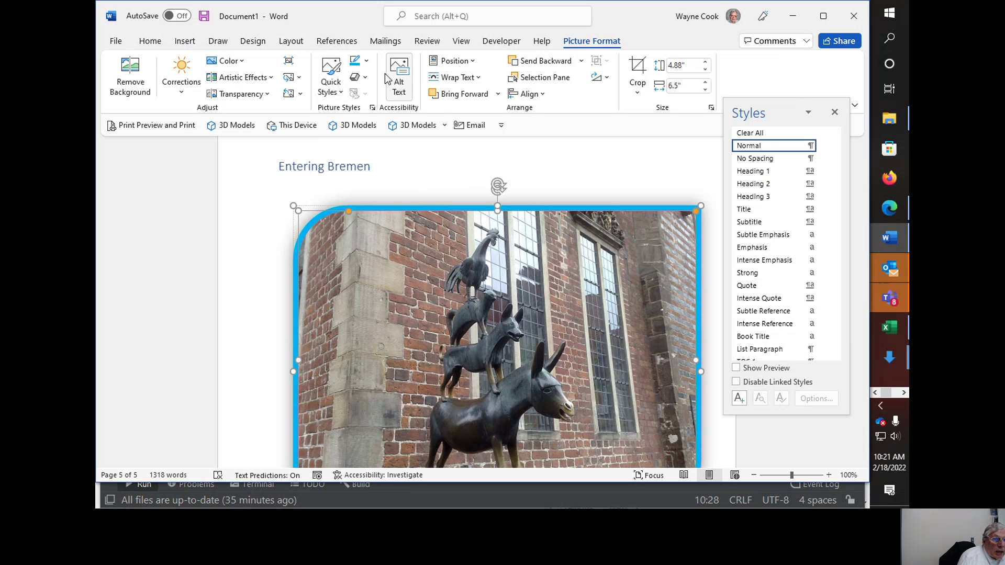
left_click(364, 77)
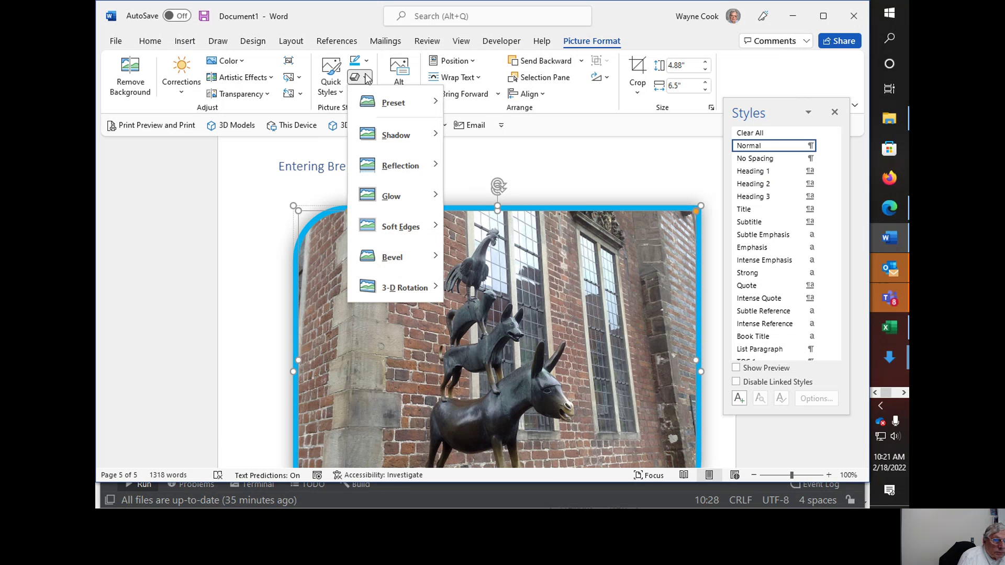
mouse_move(376, 103)
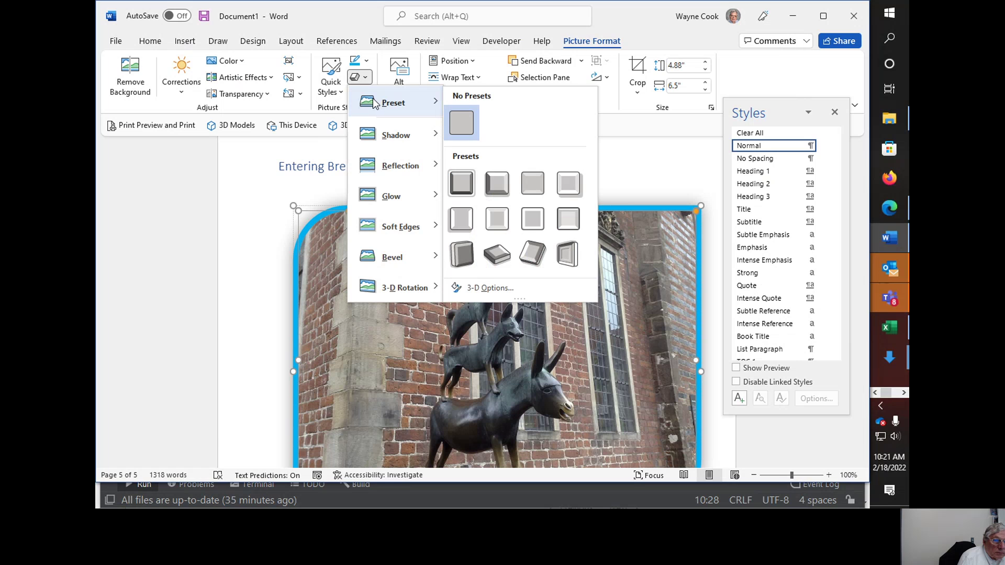
left_click(459, 183)
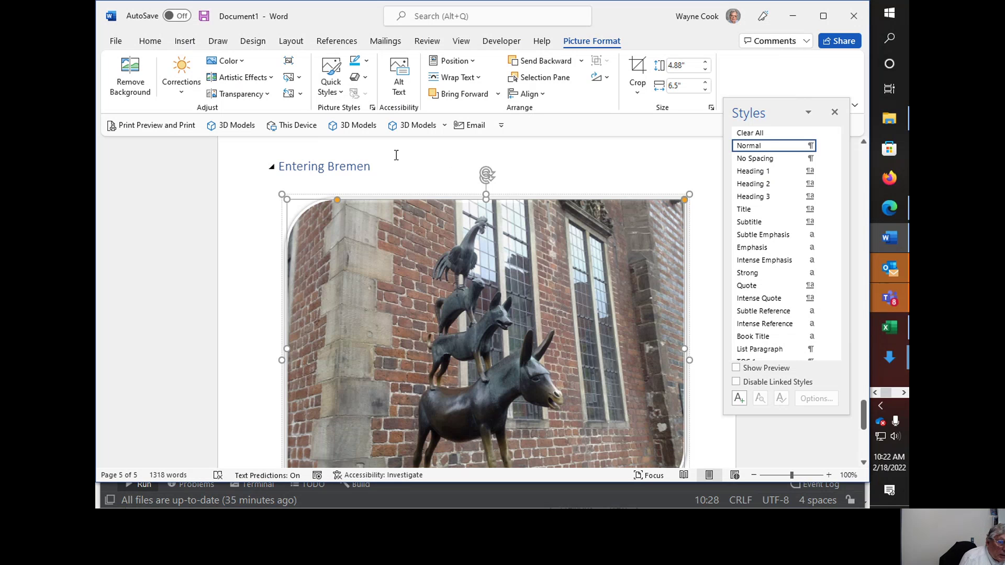
left_click(367, 62)
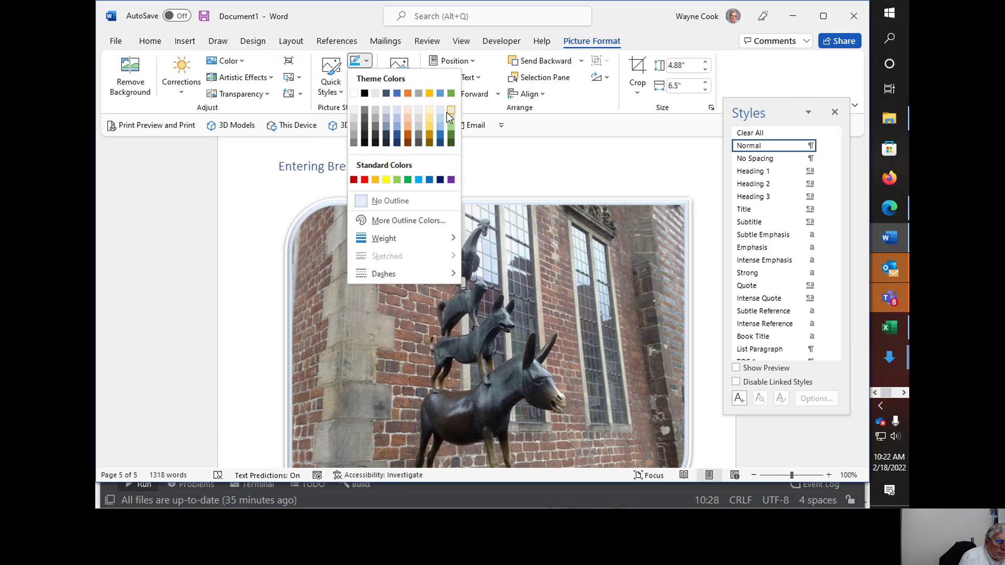
left_click(419, 179)
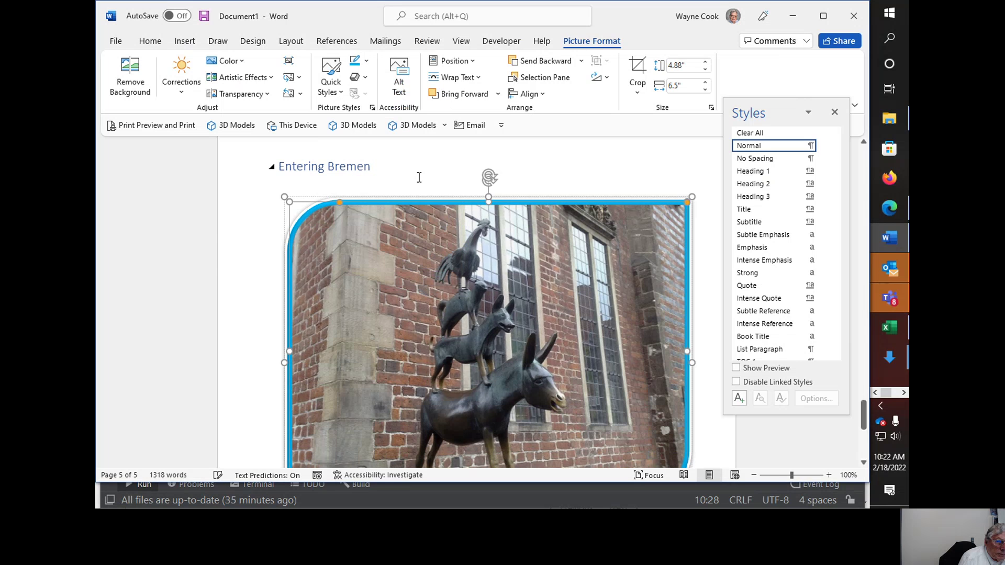
Add a reflection beneath the statue photo
left_click(368, 78)
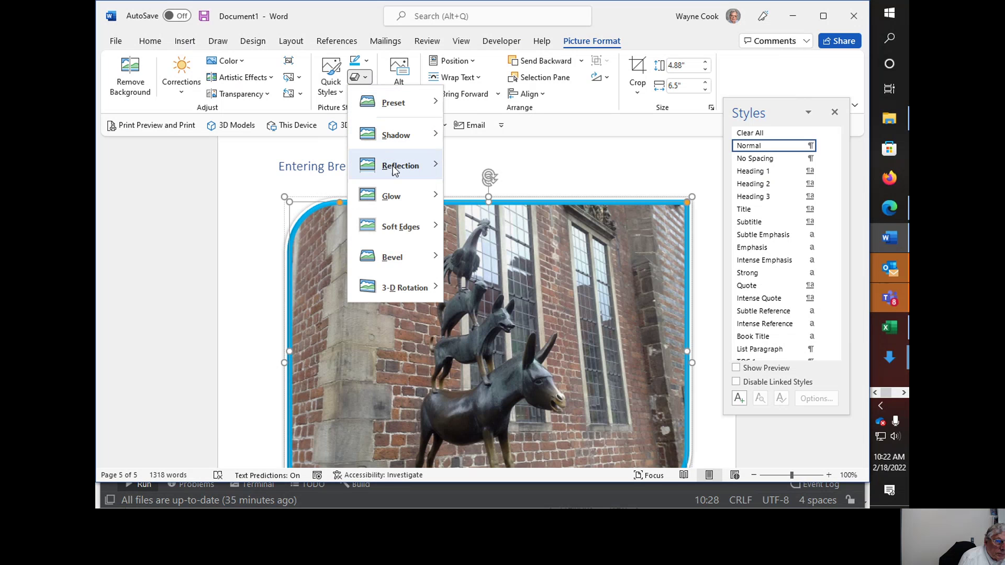
mouse_move(398, 166)
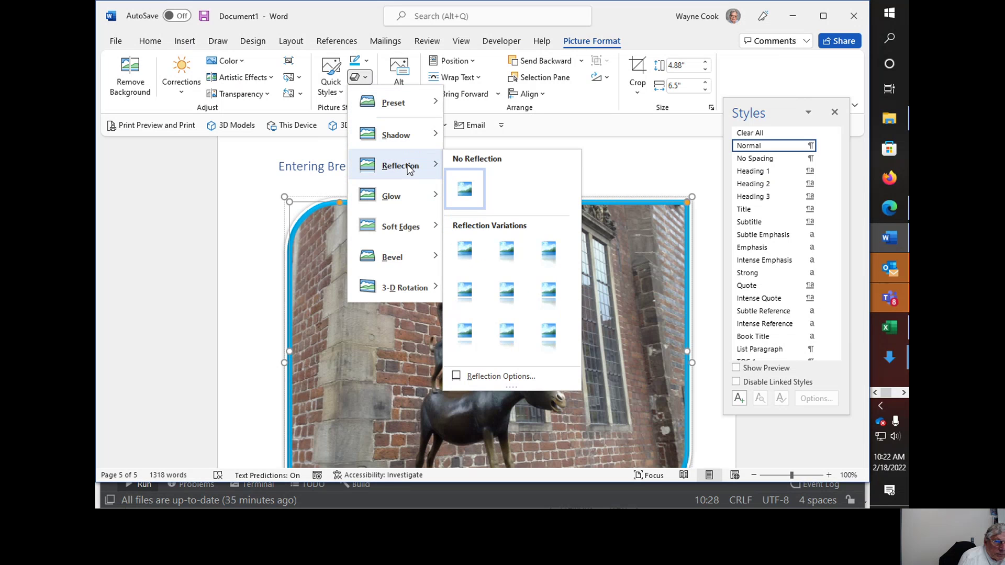
left_click(465, 251)
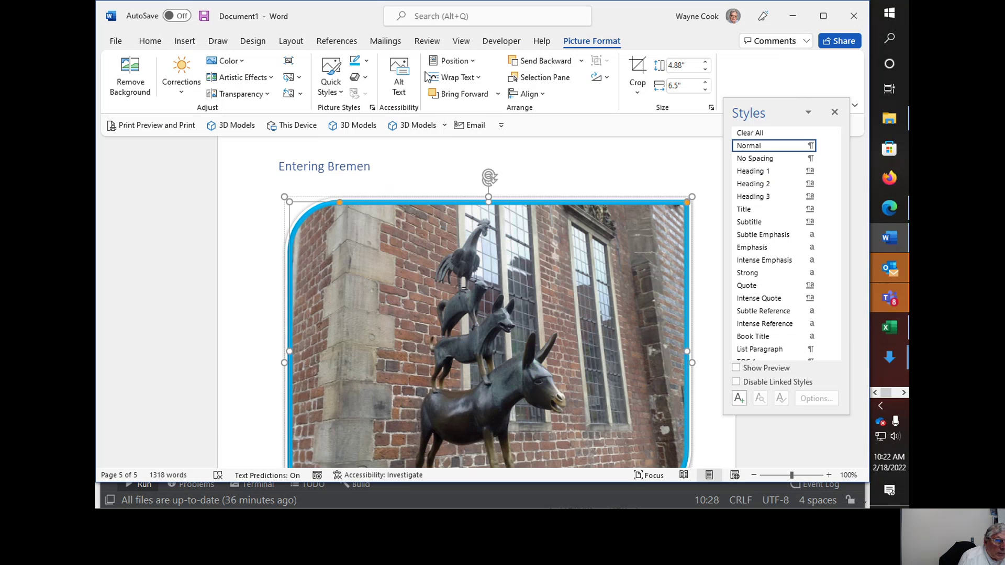
left_click(366, 80)
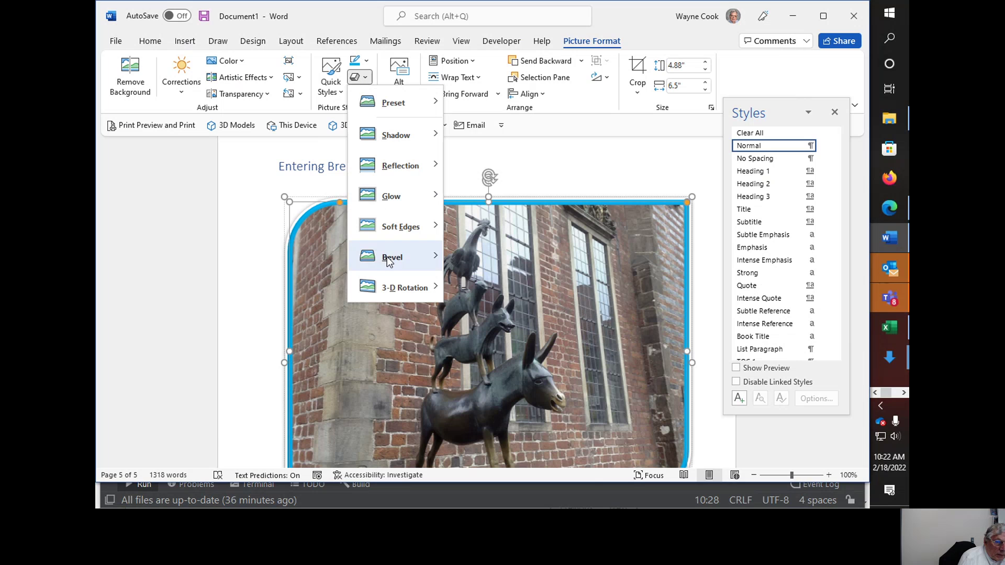
Give the photo a perspective 3-D tilt, a blue glow and the Relaxed Inset bevel
mouse_move(394, 291)
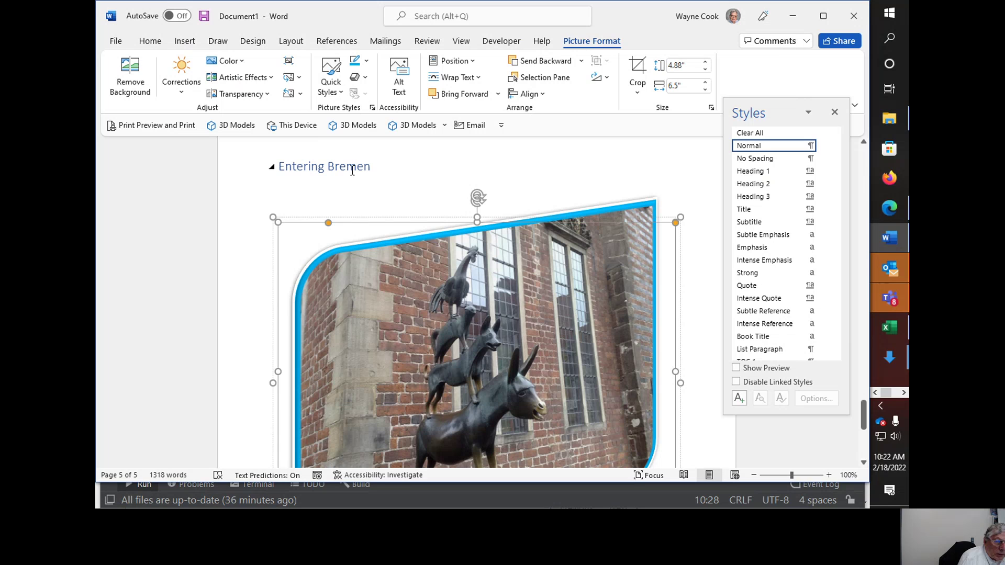
left_click(366, 78)
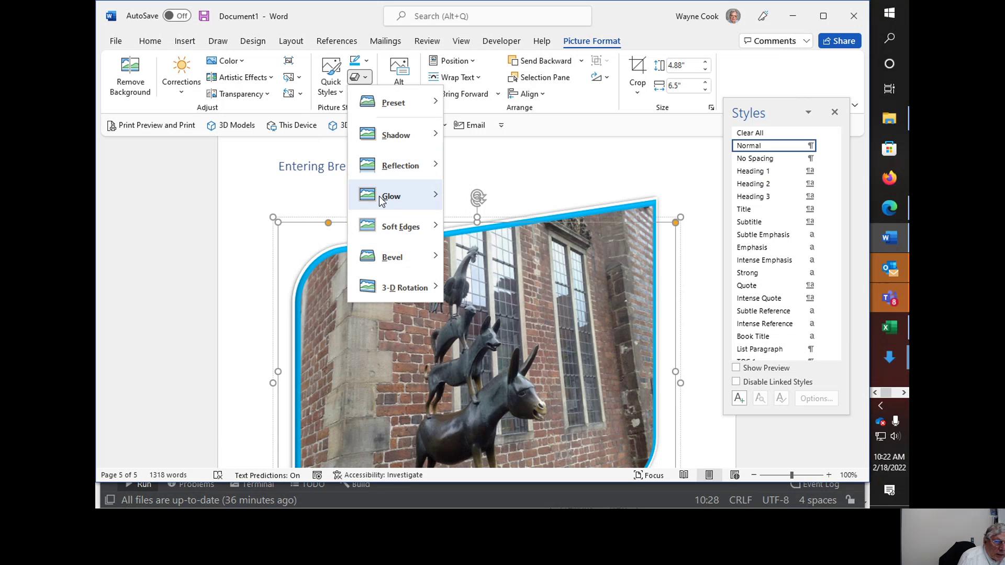
mouse_move(380, 197)
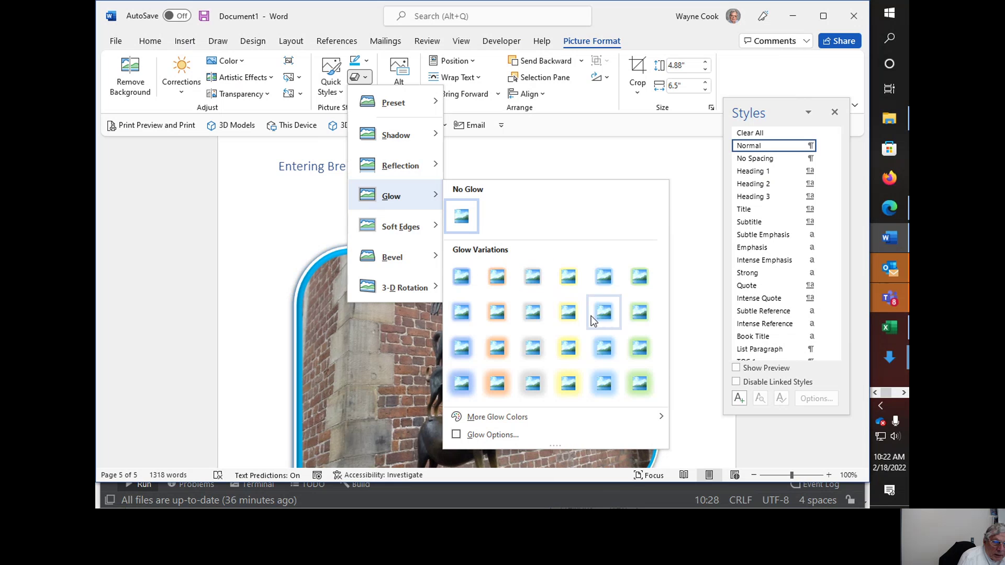
left_click(609, 317)
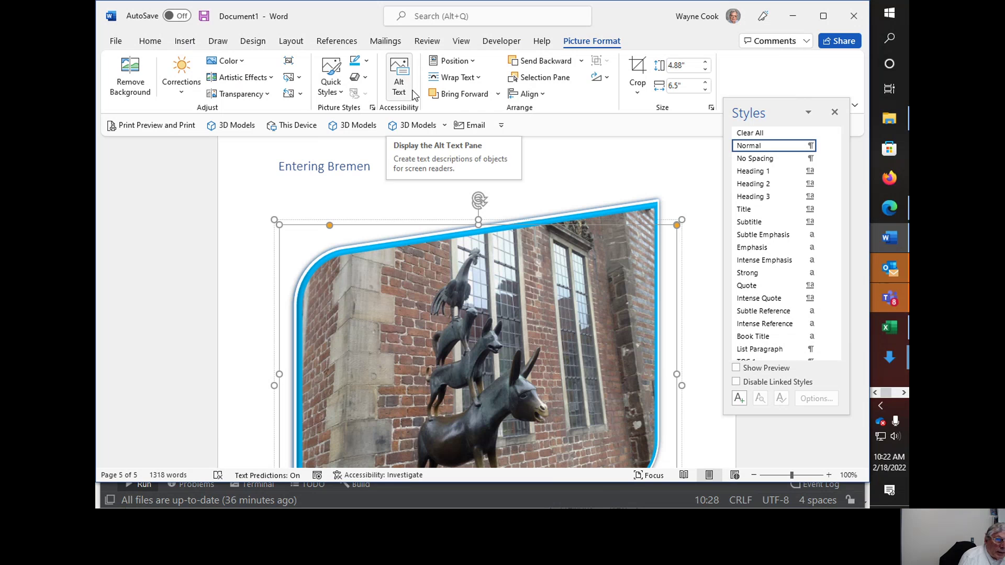
left_click(364, 79)
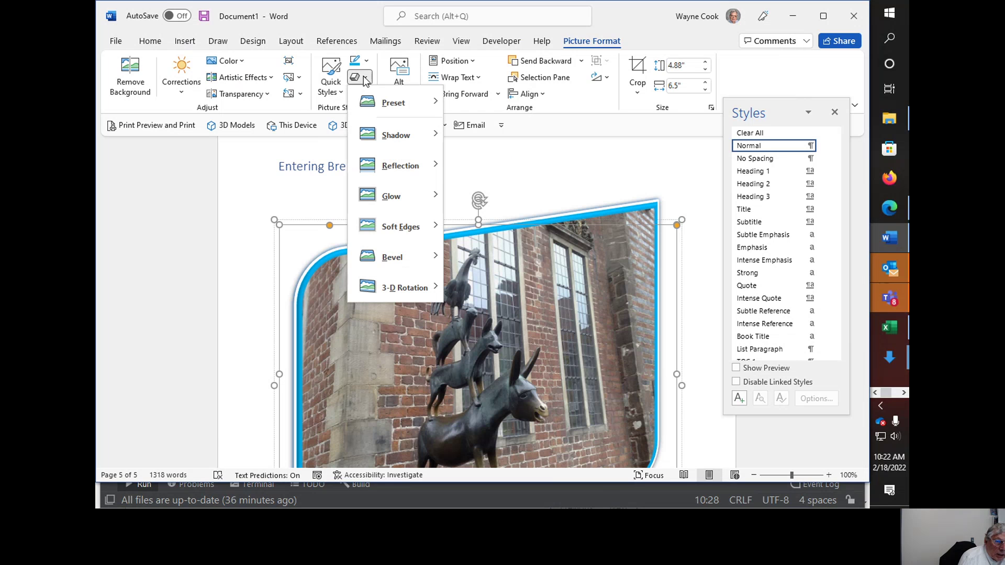
mouse_move(426, 258)
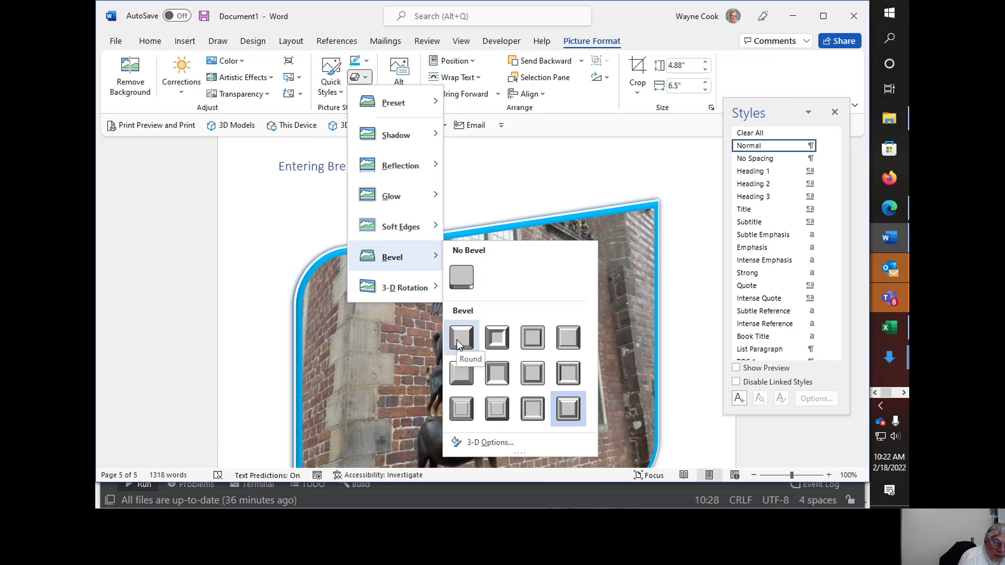
left_click(494, 339)
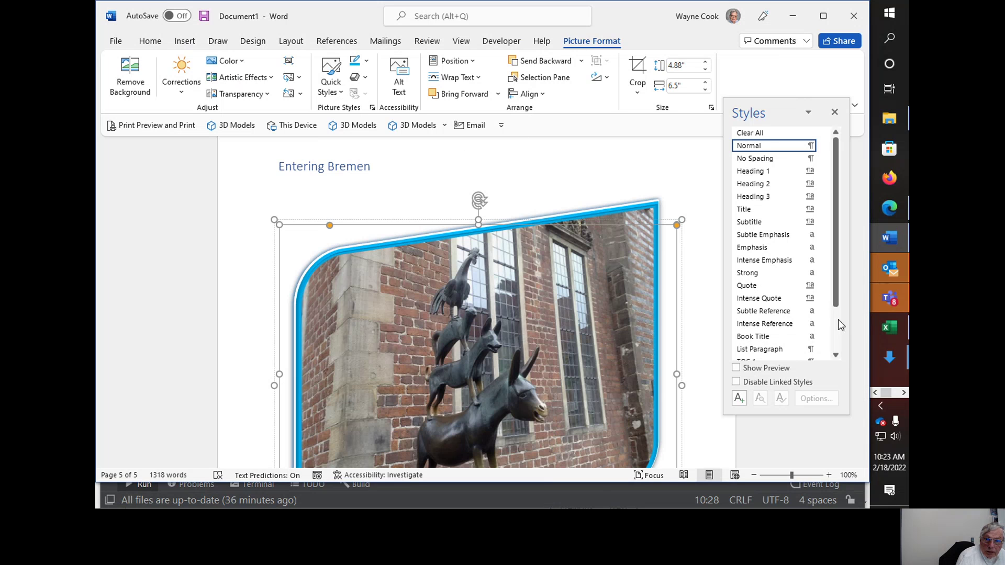
Switch to the Teams meeting window and leave the meeting
mouse_move(878, 299)
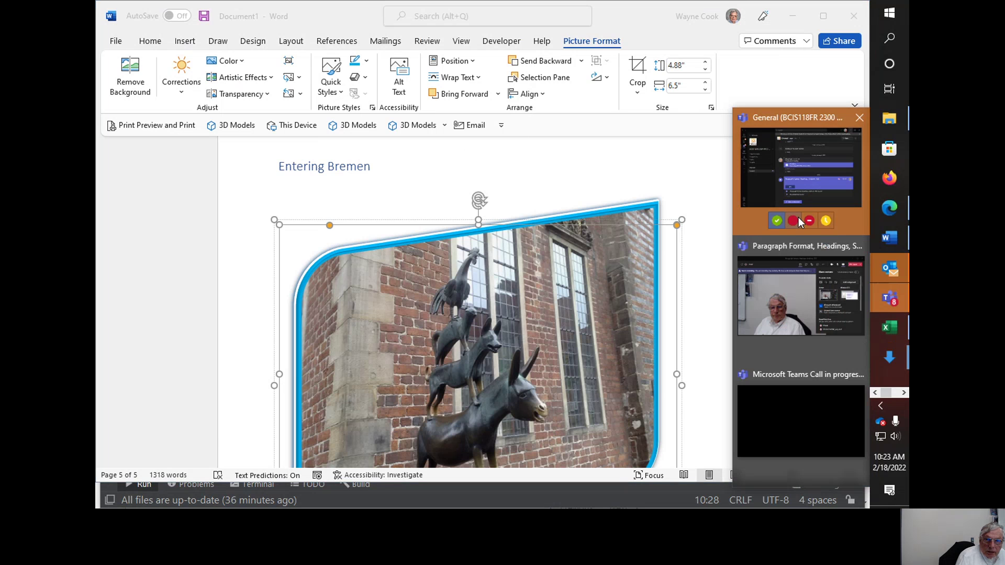
left_click(770, 291)
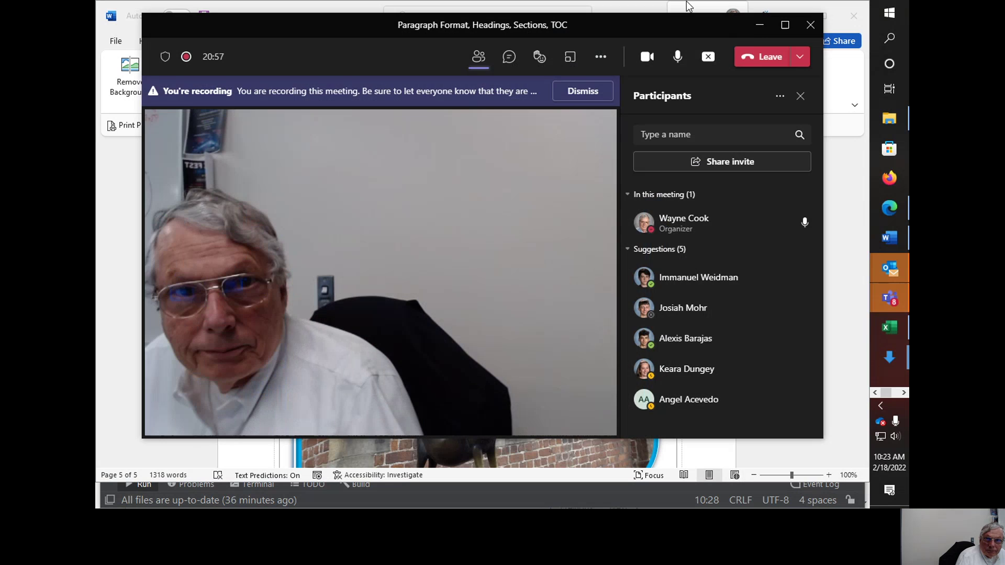
left_click(764, 57)
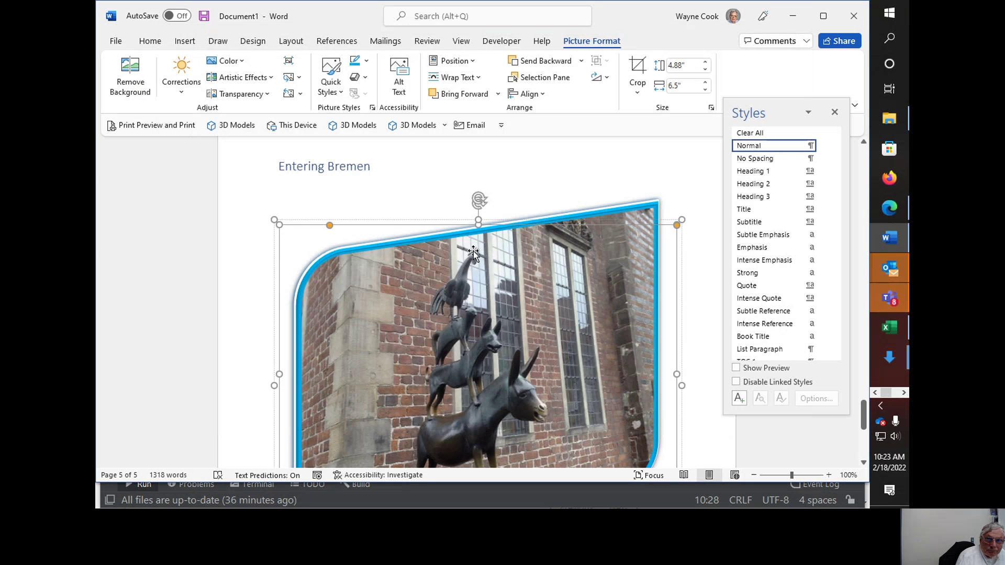